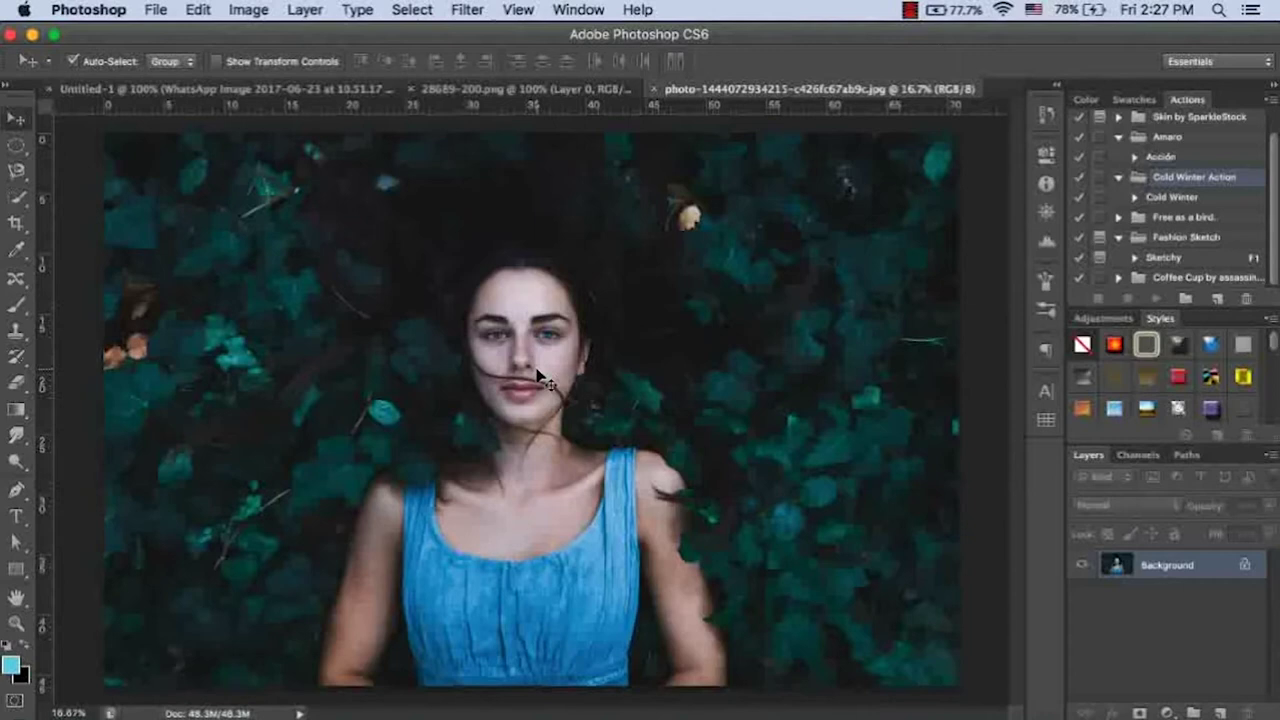
Zoom in and Quick Select the left arm's skin up to the shoulder
{"action": "key", "text": "super+plus"}
{"action": "key", "text": "super+plus"}
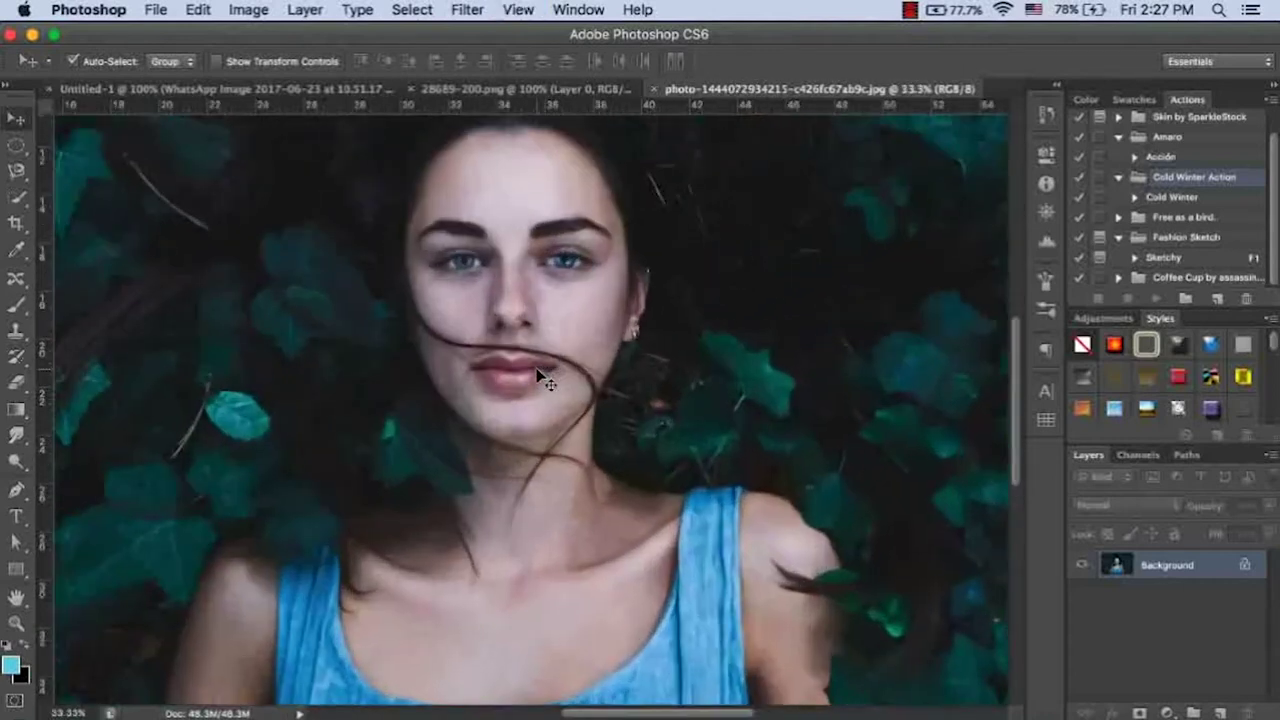
{"action": "scroll", "coordinate": [537, 380], "scroll_direction": "down", "scroll_amount": 5}
{"action": "scroll", "coordinate": [537, 385], "scroll_direction": "down", "scroll_amount": 5}
{"action": "scroll", "coordinate": [537, 390], "scroll_direction": "down", "scroll_amount": 3}
{"action": "scroll", "coordinate": [537, 390], "scroll_direction": "up", "scroll_amount": 3}
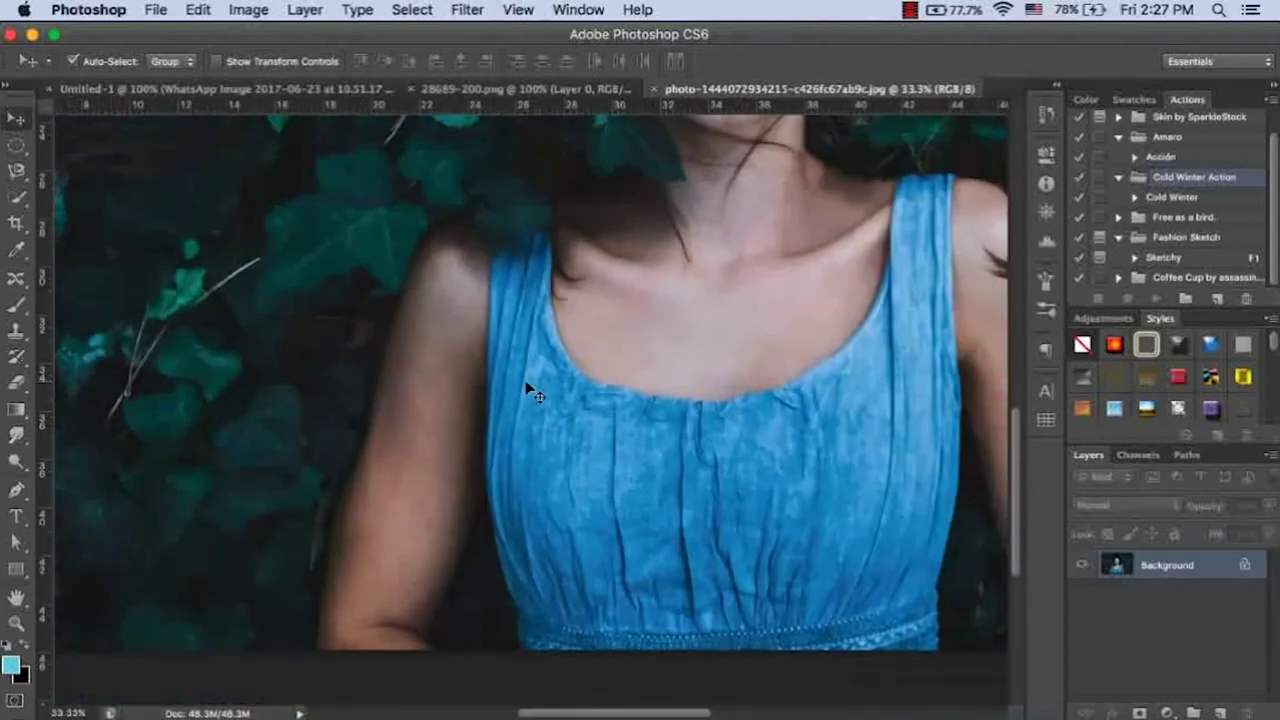
{"action": "left_click", "coordinate": [17, 199]}
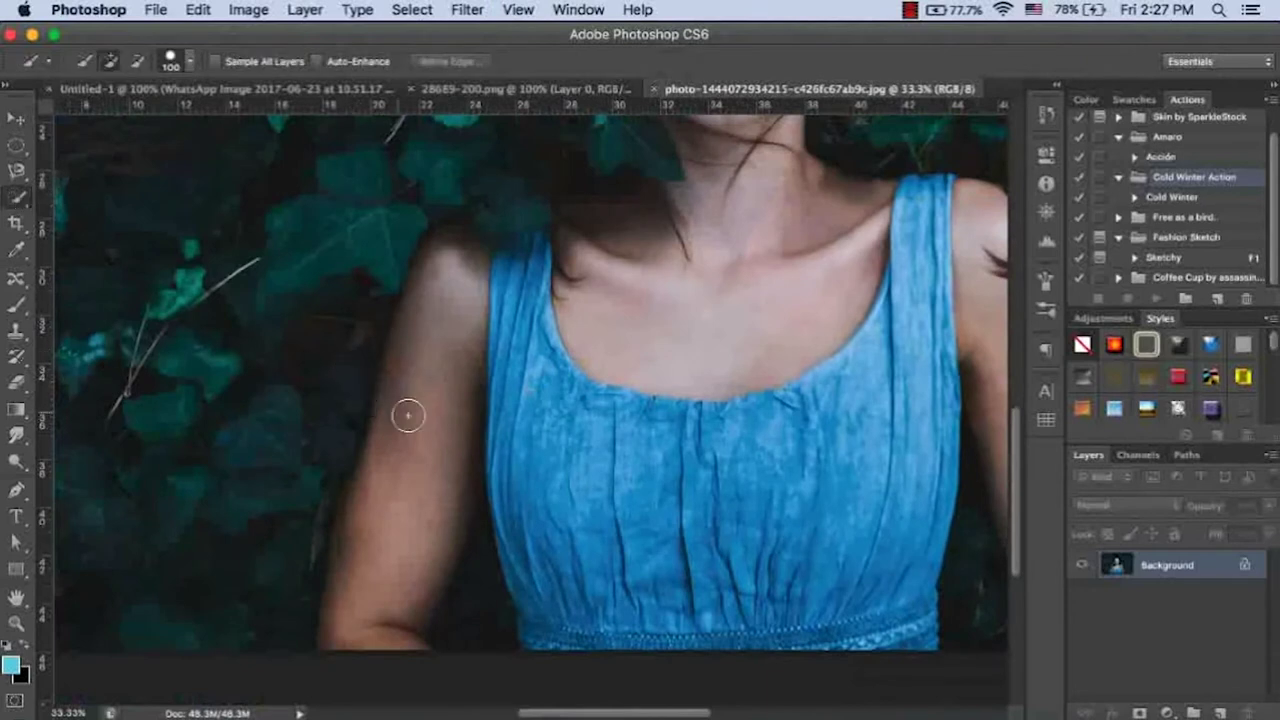
{"action": "mouse_move", "coordinate": [408, 491]}
{"action": "left_mouse_down"}
{"action": "mouse_move", "coordinate": [445, 372]}
{"action": "mouse_move", "coordinate": [449, 250]}
{"action": "mouse_move", "coordinate": [494, 562]}
{"action": "left_mouse_up"}
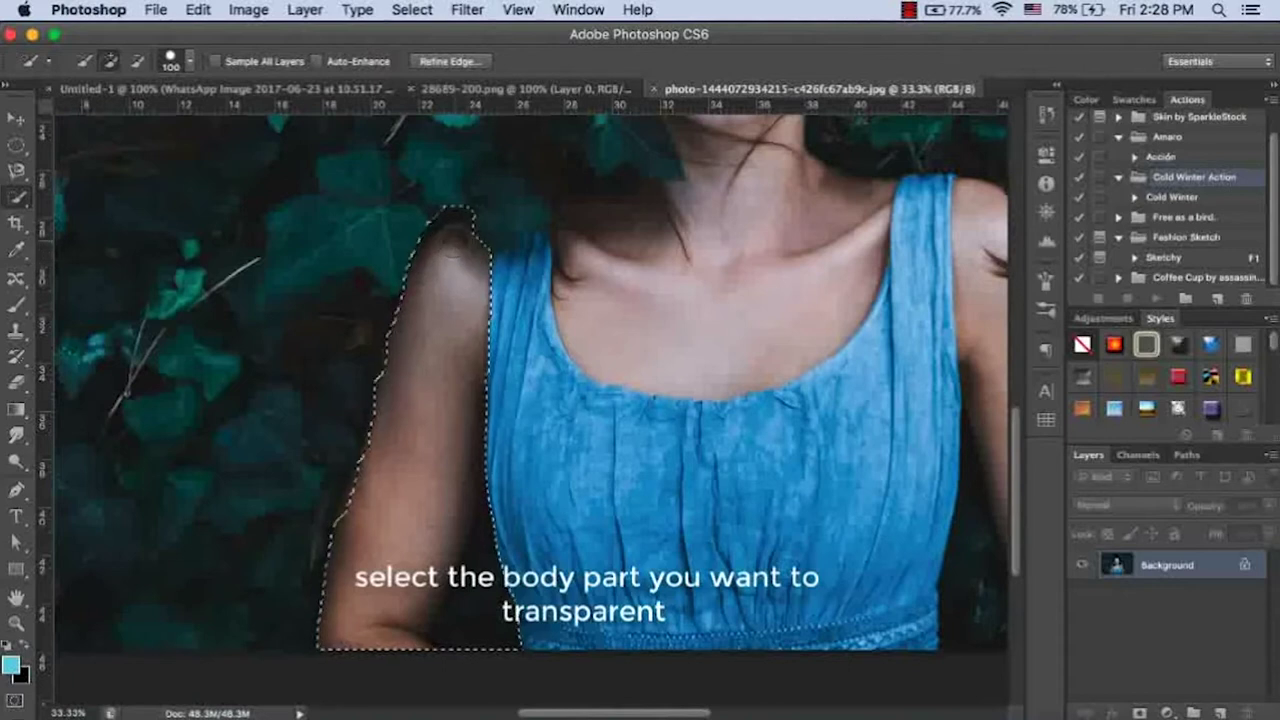
{"action": "mouse_move", "coordinate": [494, 562]}
{"action": "left_mouse_down"}
{"action": "mouse_move", "coordinate": [498, 508]}
{"action": "mouse_move", "coordinate": [477, 596]}
{"action": "mouse_move", "coordinate": [491, 591]}
{"action": "mouse_move", "coordinate": [523, 638]}
{"action": "left_mouse_up"}
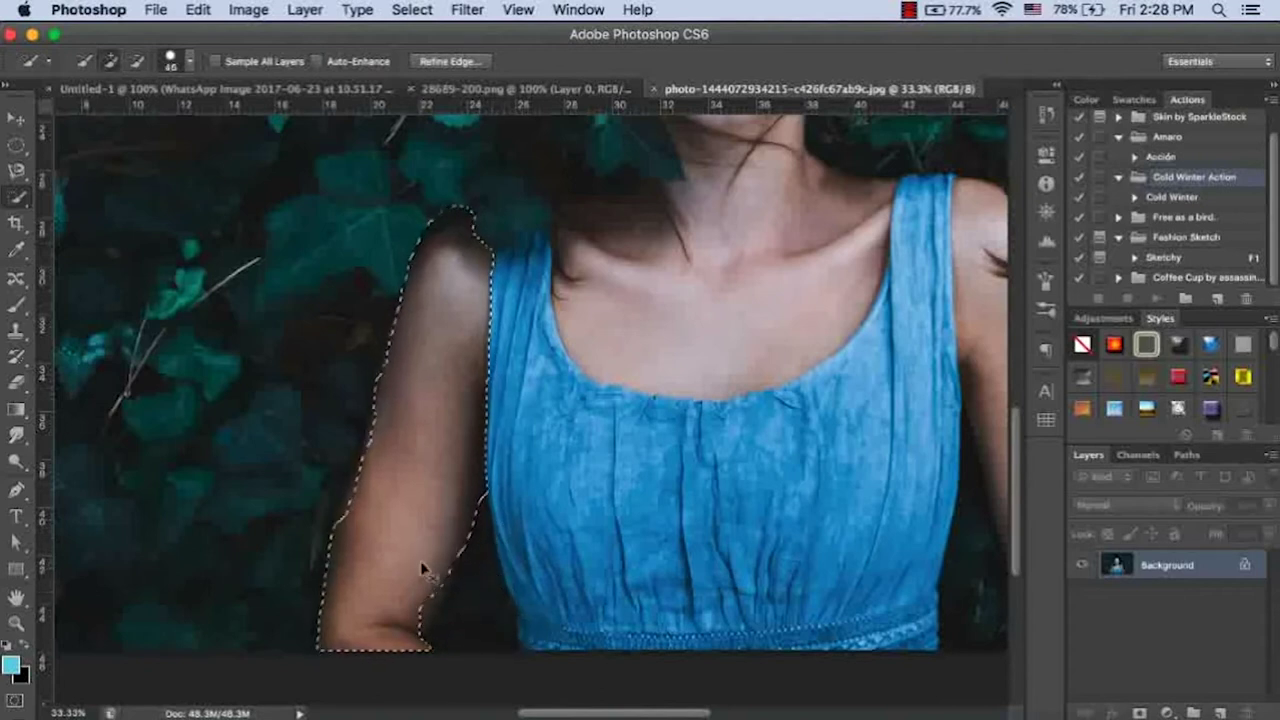
Shrink the brush to 45 and extend the selection along the lower arm and its left edge
{"action": "key", "text": "super+plus"}
{"action": "key", "text": "bracketleft"}
{"action": "key", "text": "bracketleft"}
{"action": "key", "text": "bracketleft"}
{"action": "scroll", "coordinate": [420, 563], "scroll_direction": "down", "scroll_amount": 5}
{"action": "key", "text": "super+plus"}
{"action": "scroll", "coordinate": [420, 563], "scroll_direction": "left", "scroll_amount": 3}
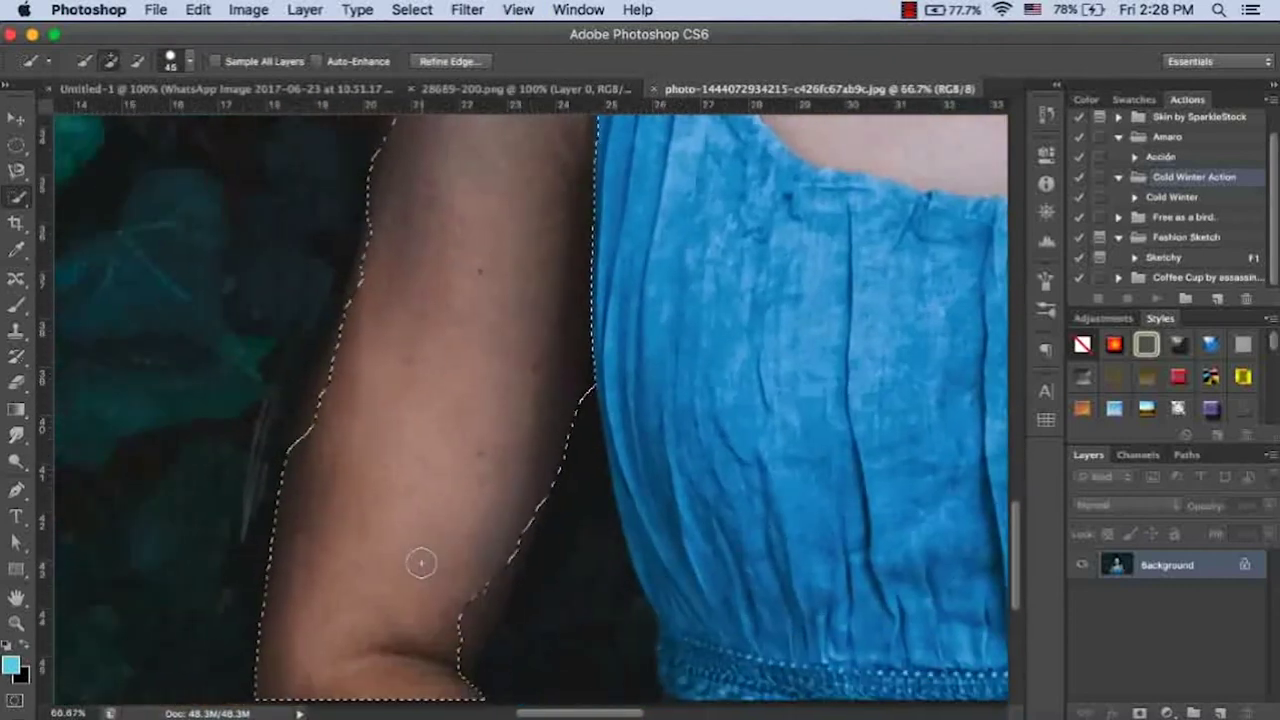
{"action": "left_click_drag", "start_coordinate": [515, 495], "coordinate": [476, 599]}
{"action": "scroll", "coordinate": [420, 260], "scroll_direction": "up", "scroll_amount": 3}
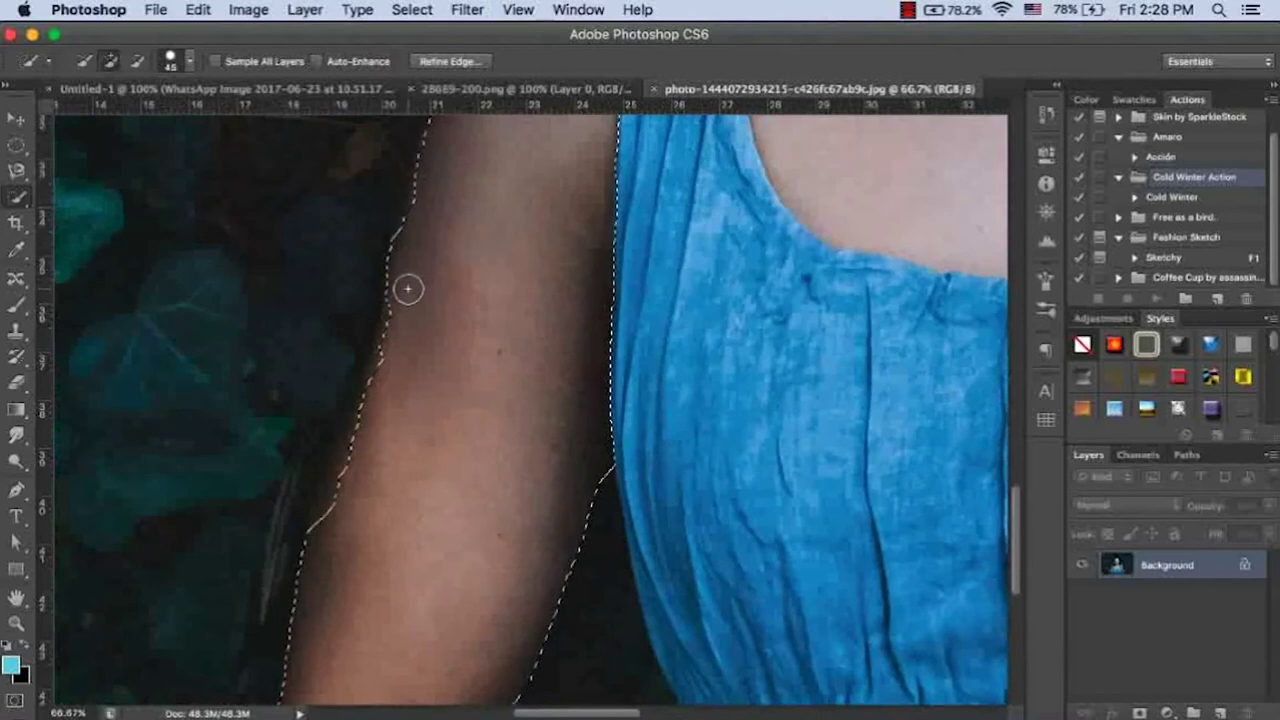
{"action": "mouse_move", "coordinate": [343, 471]}
{"action": "left_mouse_down"}
{"action": "mouse_move", "coordinate": [337, 497]}
{"action": "mouse_move", "coordinate": [346, 374]}
{"action": "mouse_move", "coordinate": [308, 436]}
{"action": "left_mouse_up"}
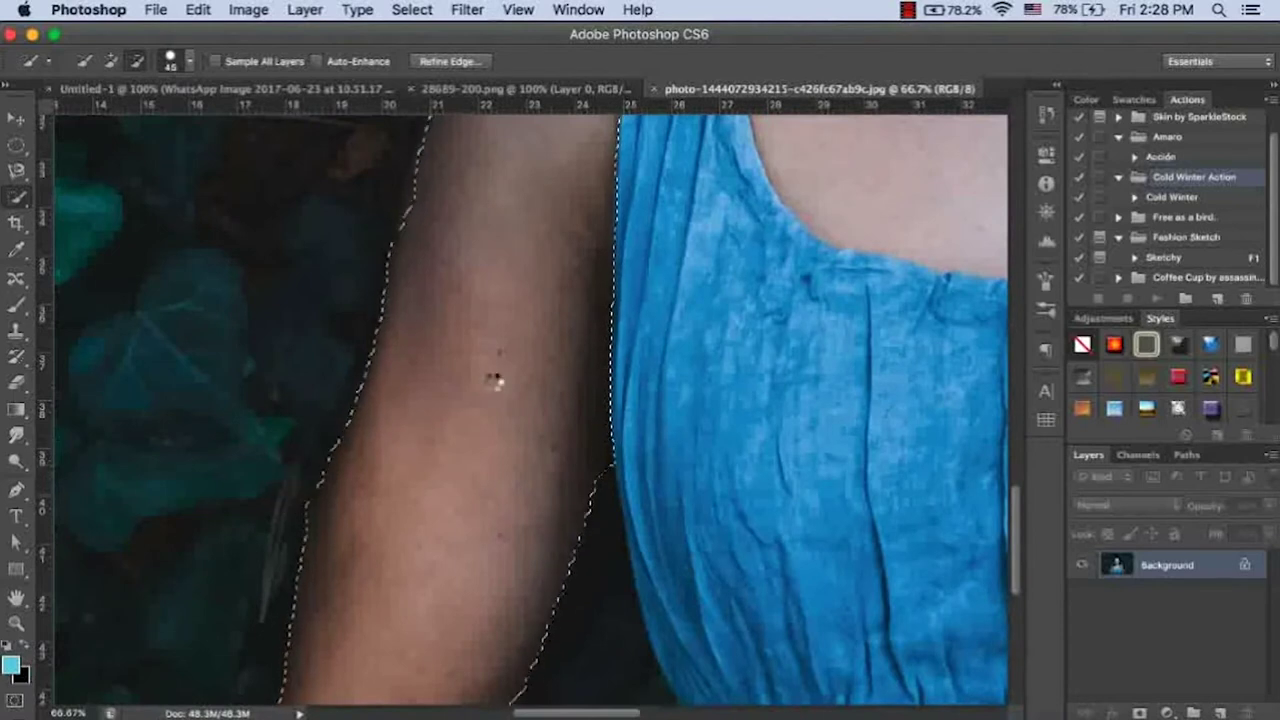
{"action": "scroll", "coordinate": [523, 373], "scroll_direction": "up", "scroll_amount": 5}
{"action": "scroll", "coordinate": [523, 373], "scroll_direction": "right", "scroll_amount": 5}
Add the chest skin, left shoulder area and neck to the selection
{"action": "scroll", "coordinate": [523, 372], "scroll_direction": "right", "scroll_amount": 5}
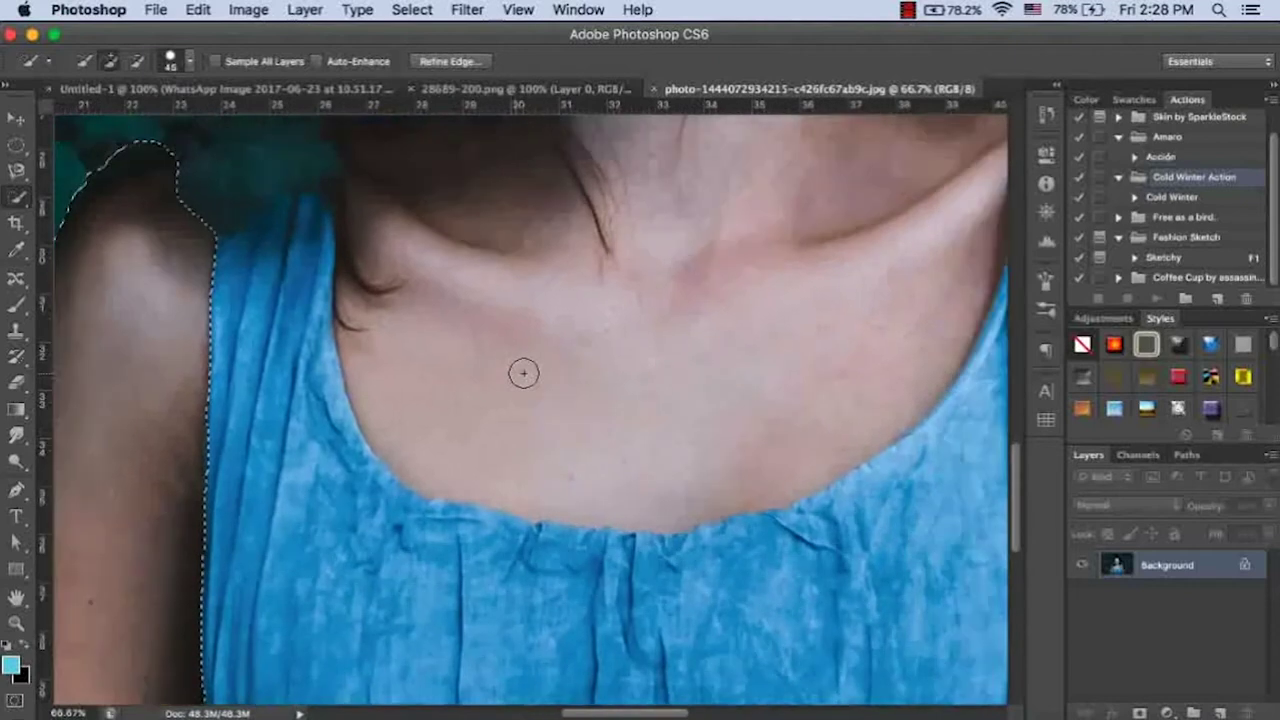
{"action": "left_click_drag", "start_coordinate": [675, 411], "coordinate": [817, 358]}
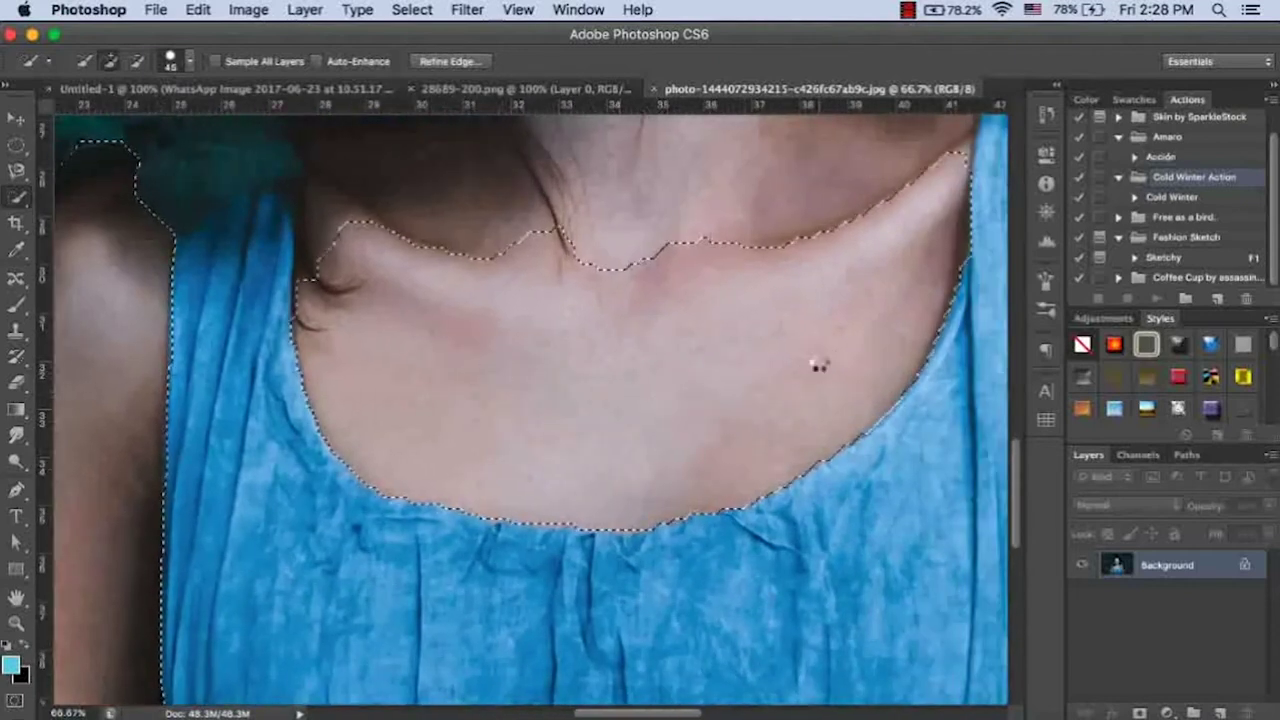
{"action": "scroll", "coordinate": [817, 362], "scroll_direction": "up", "scroll_amount": 5}
{"action": "mouse_move", "coordinate": [329, 437]}
{"action": "left_mouse_down"}
{"action": "mouse_move", "coordinate": [323, 500]}
{"action": "mouse_move", "coordinate": [334, 383]}
{"action": "left_mouse_up"}
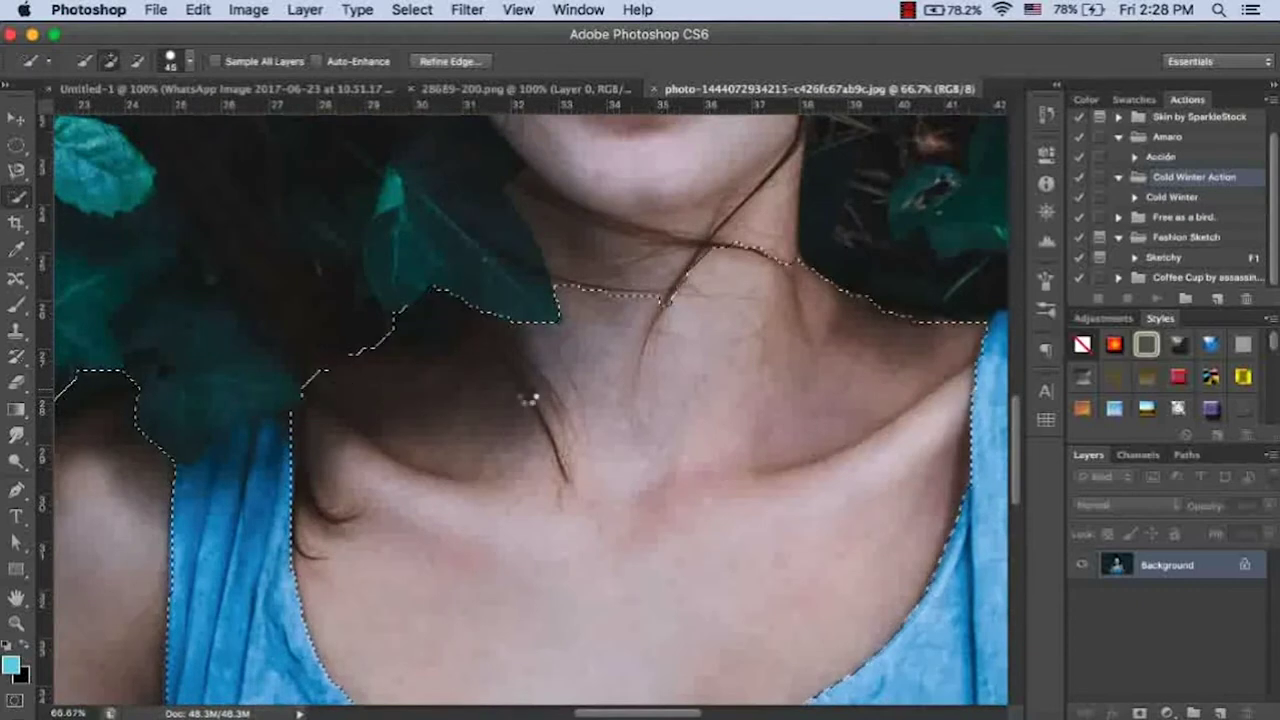
{"action": "scroll", "coordinate": [549, 400], "scroll_direction": "up", "scroll_amount": 3}
{"action": "mouse_move", "coordinate": [549, 400]}
{"action": "left_mouse_down"}
{"action": "mouse_move", "coordinate": [285, 460]}
{"action": "mouse_move", "coordinate": [421, 515]}
{"action": "left_mouse_up"}
Undo the stroke that grabbed the dark shoulder and re-select the neck up to the chin
{"action": "key", "text": "ctrl+z"}
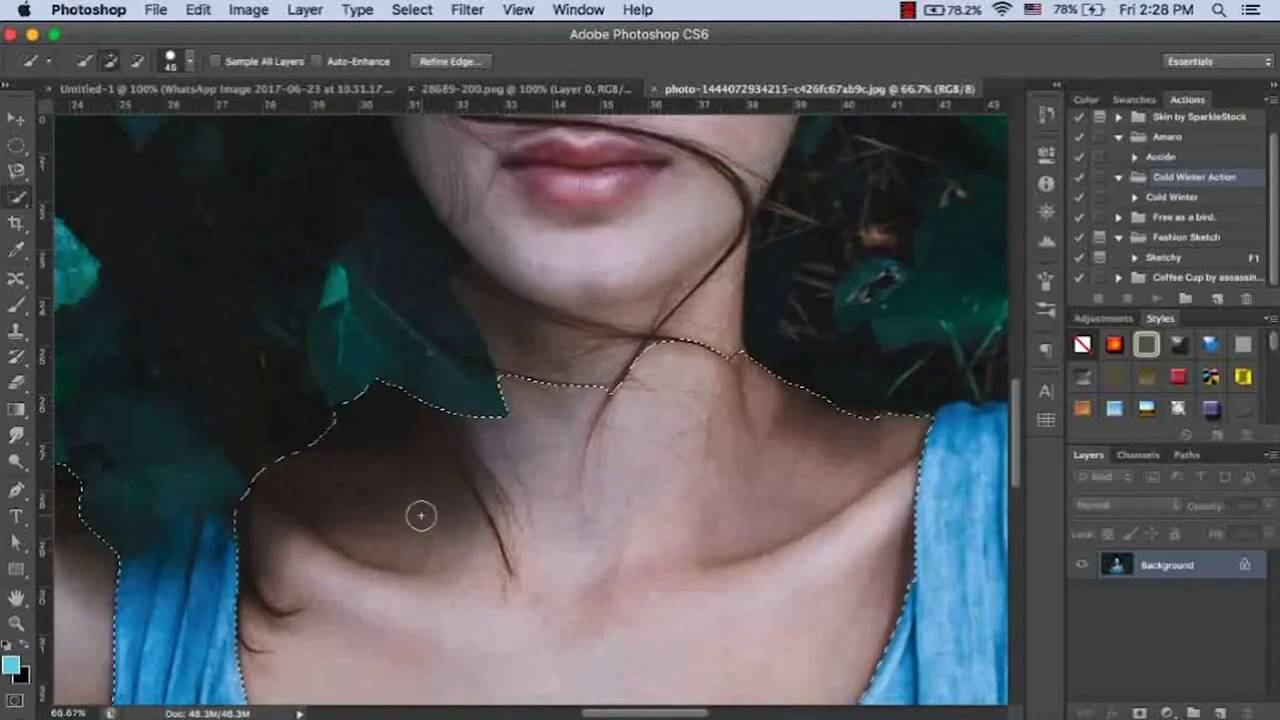
{"action": "scroll", "coordinate": [421, 515], "scroll_direction": "down", "scroll_amount": 3}
{"action": "scroll", "coordinate": [421, 515], "scroll_direction": "right", "scroll_amount": 5}
{"action": "scroll", "coordinate": [421, 515], "scroll_direction": "up", "scroll_amount": 6}
{"action": "mouse_move", "coordinate": [421, 515]}
{"action": "left_mouse_down"}
{"action": "mouse_move", "coordinate": [354, 388]}
{"action": "mouse_move", "coordinate": [556, 352]}
{"action": "left_mouse_up"}
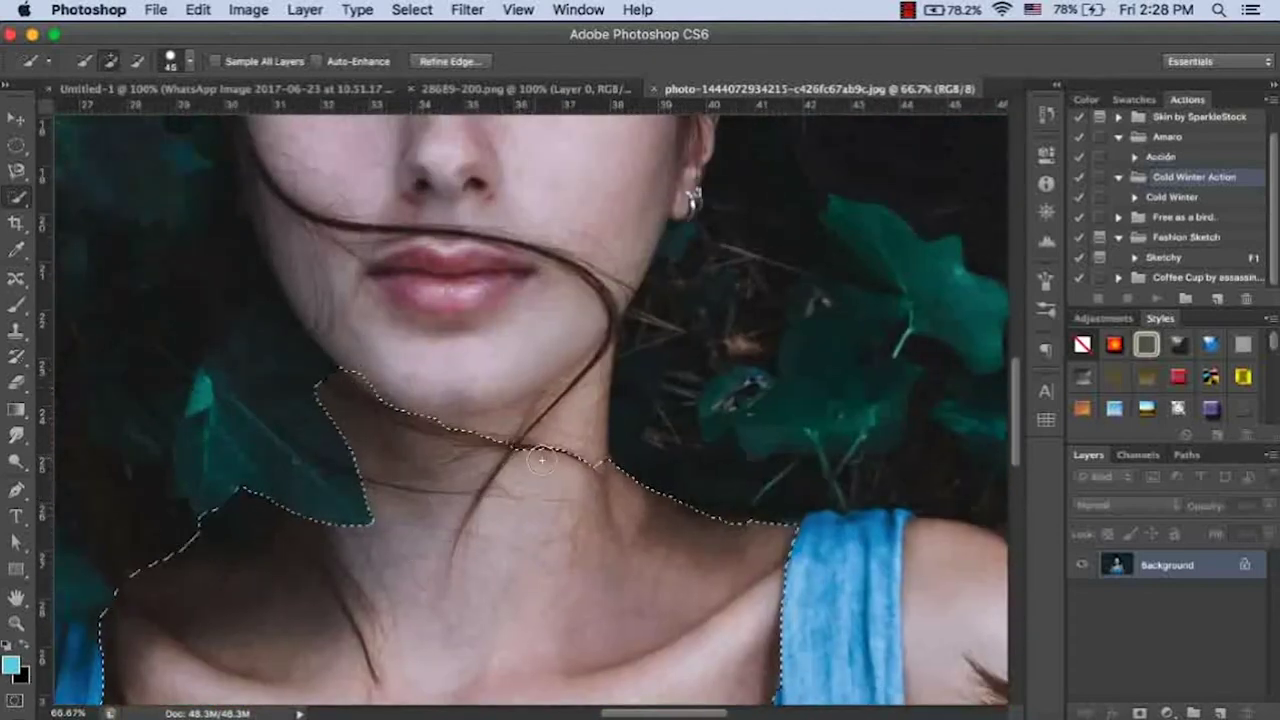
Add the right cheek, nose, brow and ear, undoing the left-cheek spill into the background
{"action": "scroll", "coordinate": [556, 352], "scroll_direction": "up", "scroll_amount": 5}
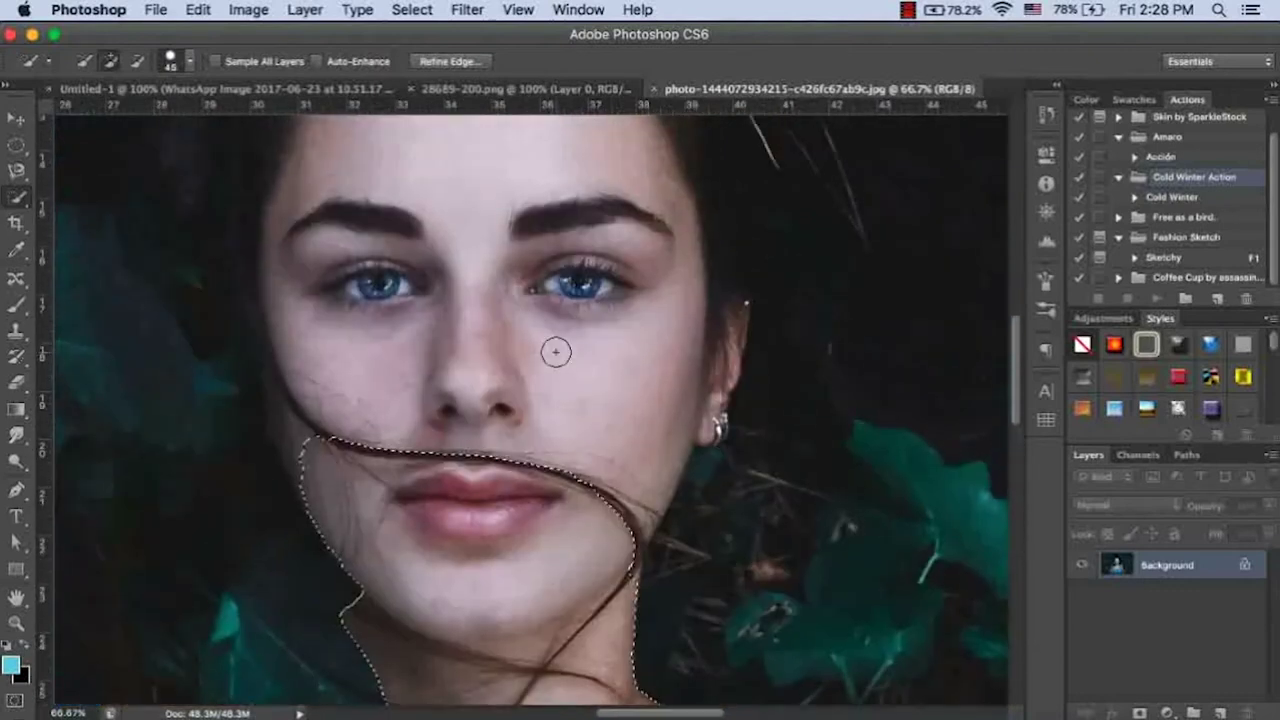
{"action": "left_click_drag", "start_coordinate": [618, 517], "coordinate": [697, 340]}
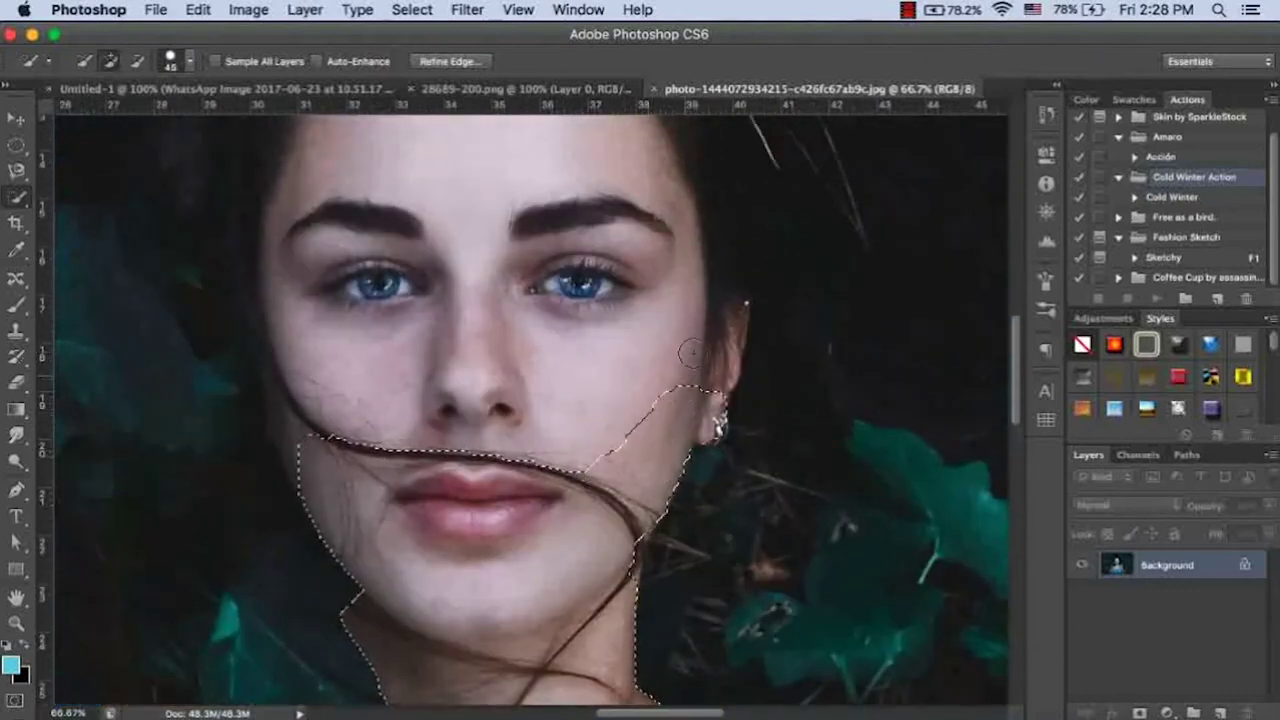
{"action": "left_click_drag", "start_coordinate": [726, 334], "coordinate": [740, 302]}
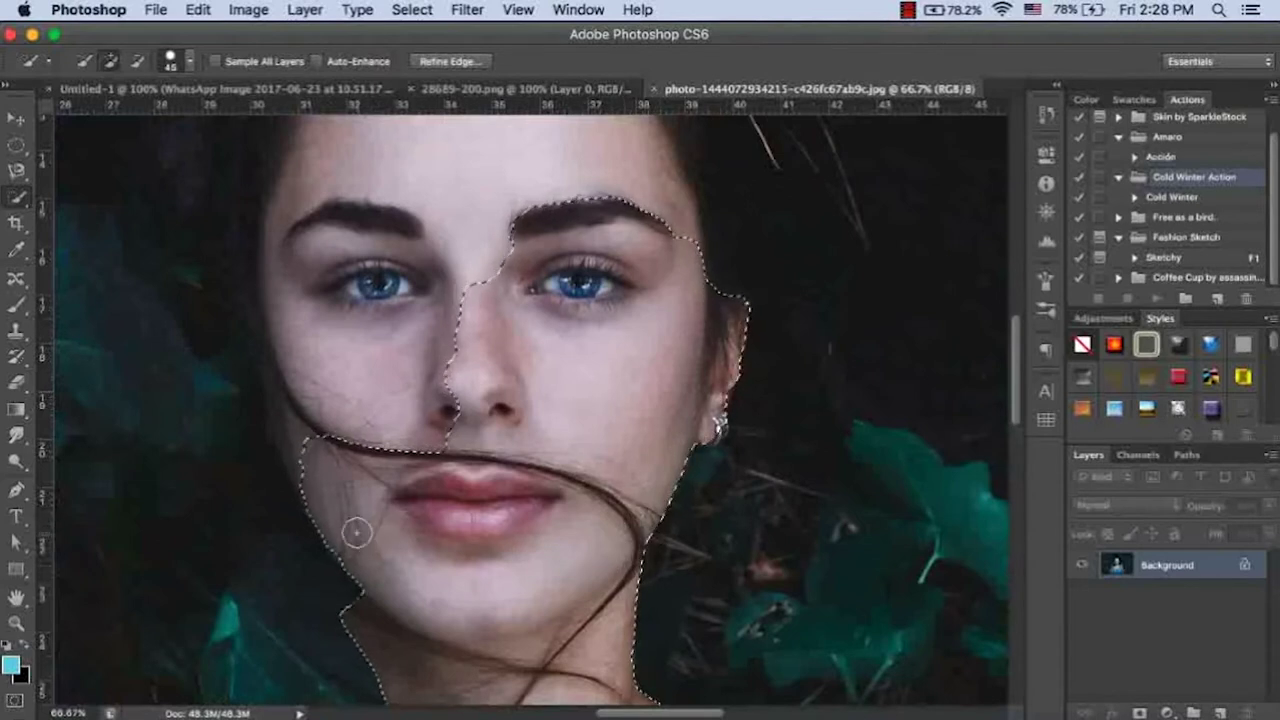
{"action": "left_click", "coordinate": [281, 405]}
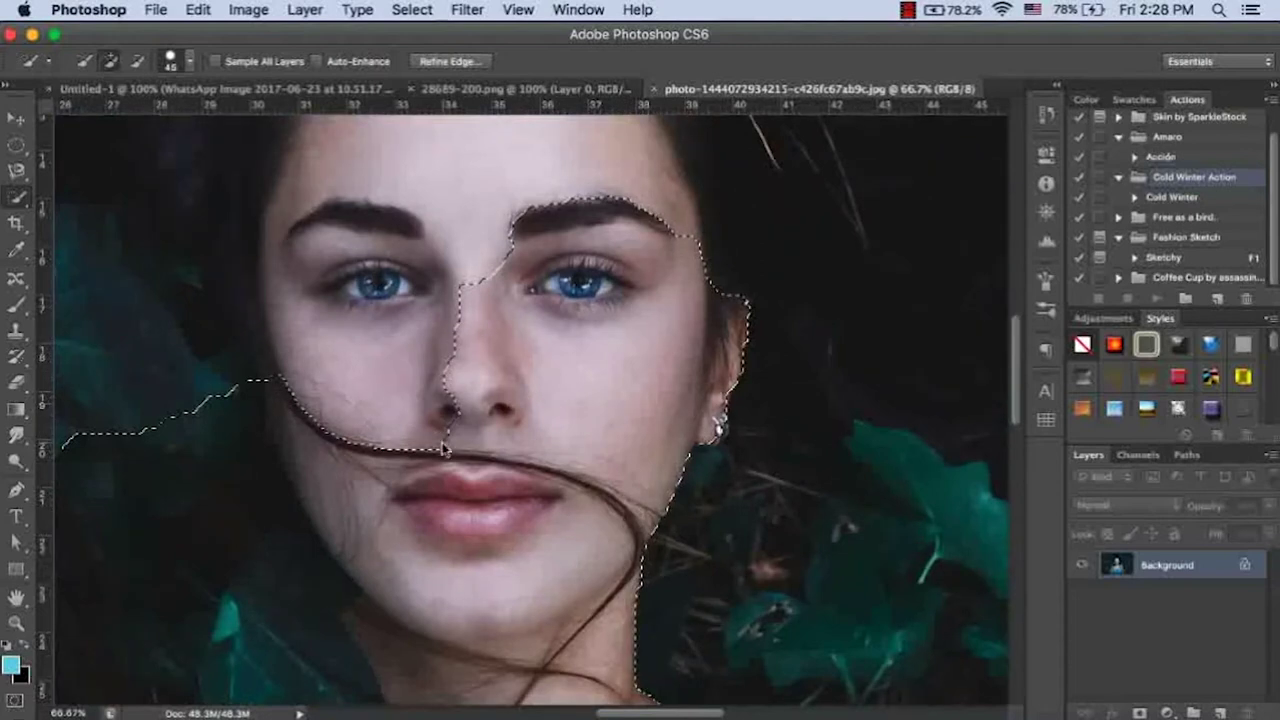
{"action": "key", "text": "ctrl+z"}
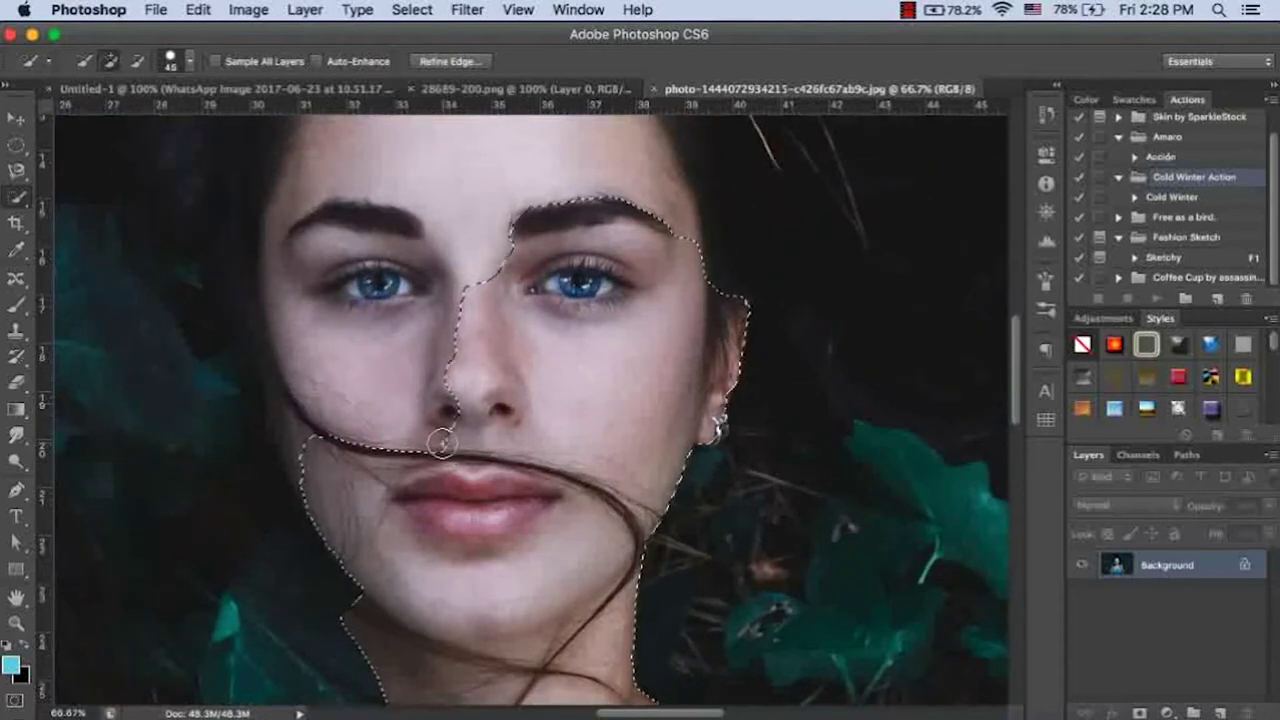
With a 30 px brush, add the left cheek, eye and forehead to the hairline, undoing hair spill
{"action": "key", "text": "bracketleft"}
{"action": "key", "text": "bracketleft"}
{"action": "left_click_drag", "start_coordinate": [297, 454], "coordinate": [471, 457]}
{"action": "left_click_drag", "start_coordinate": [413, 395], "coordinate": [355, 304]}
{"action": "scroll", "coordinate": [355, 300], "scroll_direction": "up", "scroll_amount": 3}
{"action": "scroll", "coordinate": [355, 300], "scroll_direction": "left", "scroll_amount": 1}
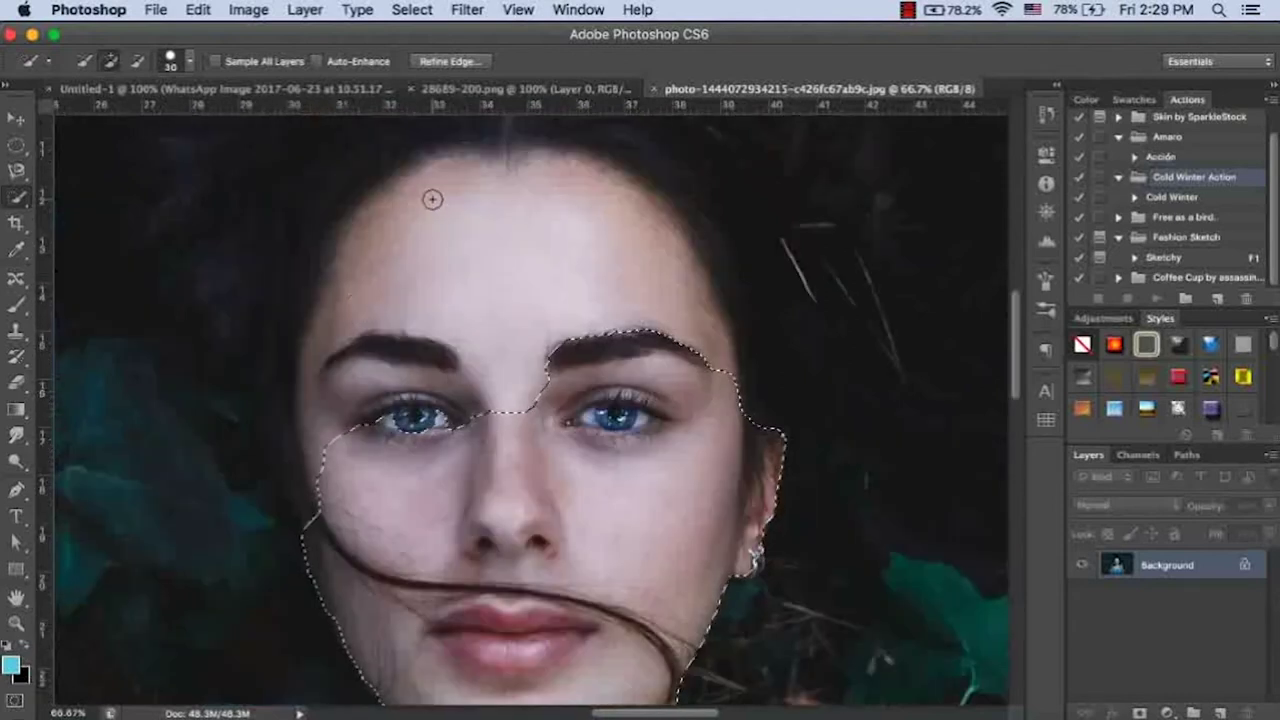
{"action": "left_click_drag", "start_coordinate": [429, 171], "coordinate": [620, 175]}
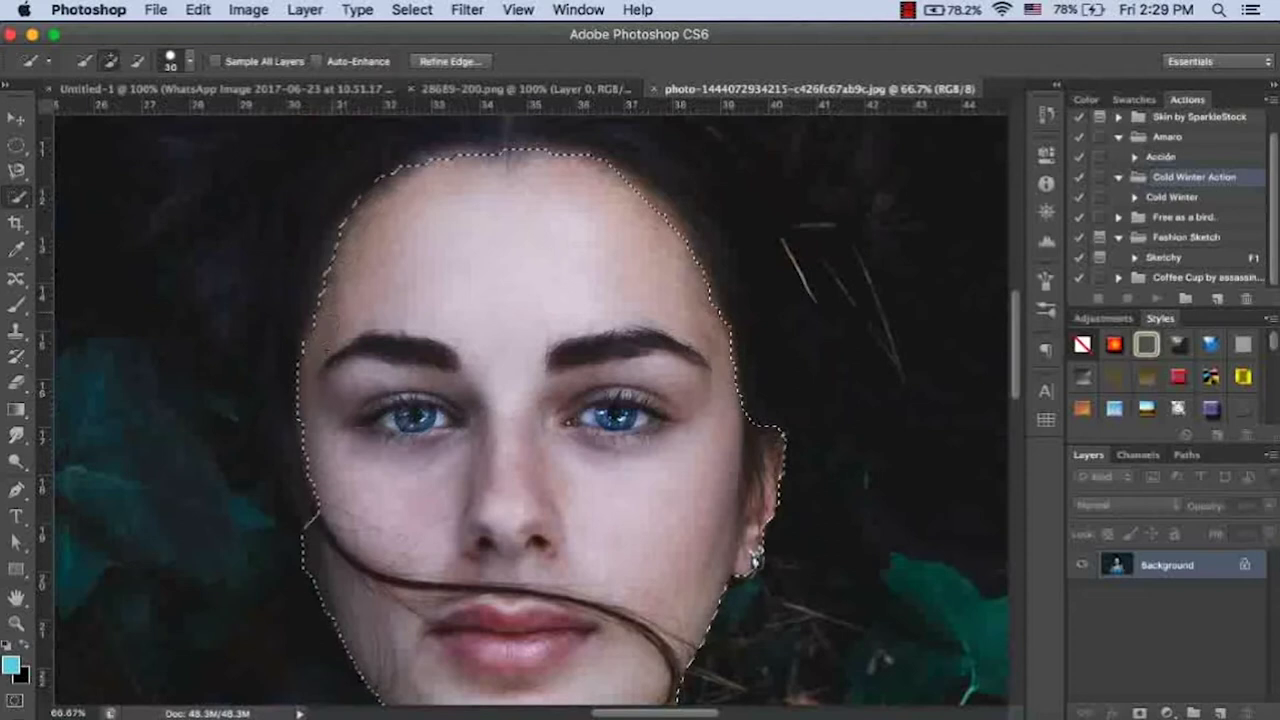
{"action": "mouse_move", "coordinate": [357, 214]}
{"action": "left_mouse_down"}
{"action": "mouse_move", "coordinate": [312, 308]}
{"action": "mouse_move", "coordinate": [302, 402]}
{"action": "left_mouse_up"}
{"action": "key", "text": "ctrl+z"}
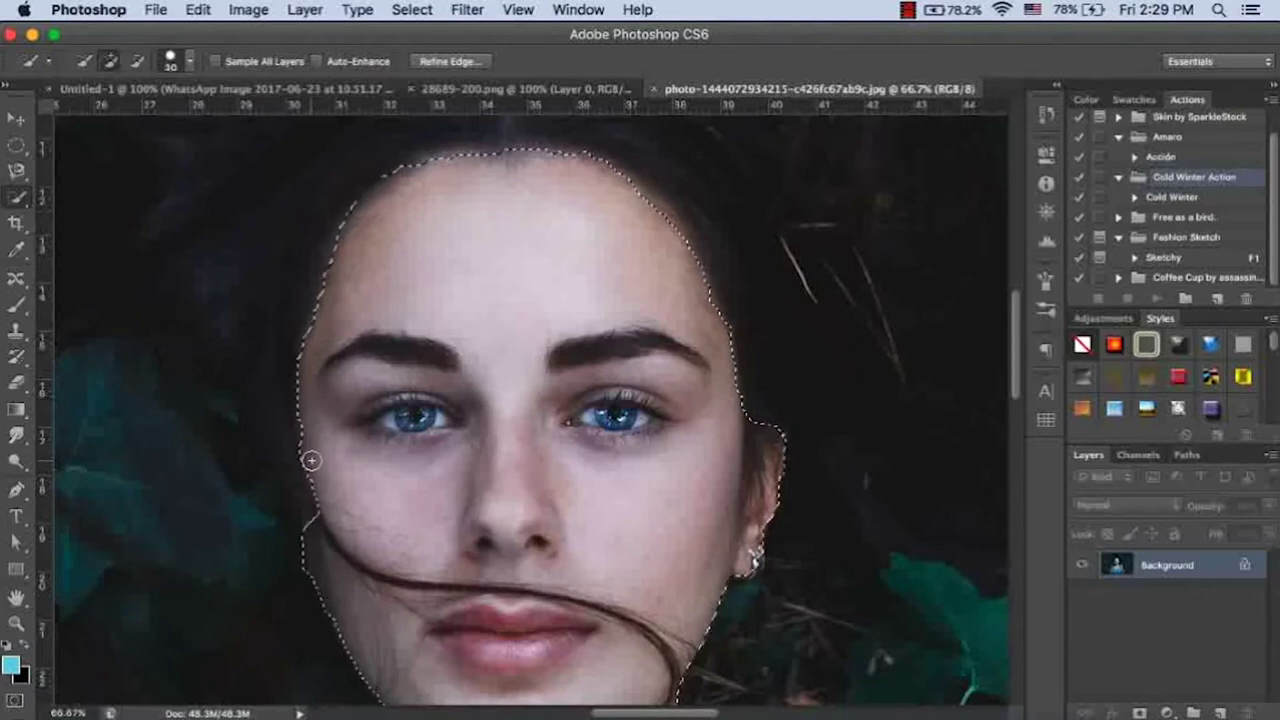
{"action": "left_click_drag", "start_coordinate": [309, 486], "coordinate": [315, 503]}
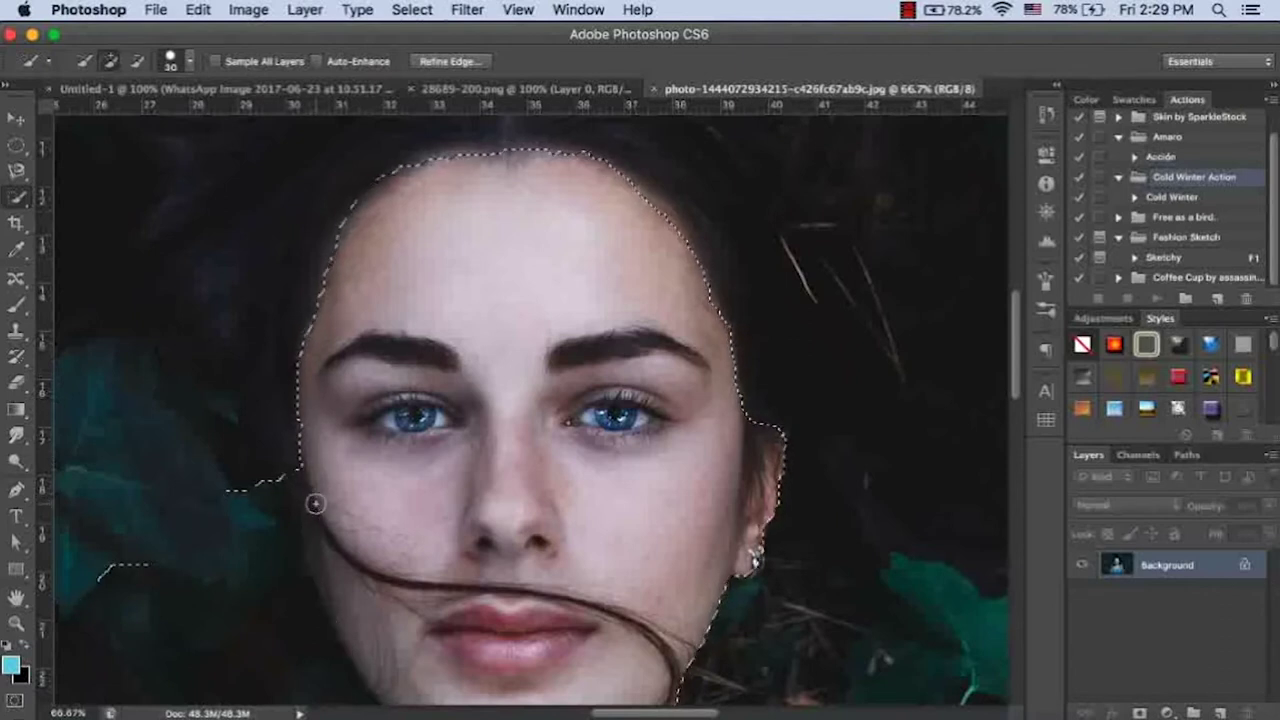
Undo the selection spill into the leaves and hair, then zoom back in on the face
{"action": "key", "text": "ctrl+minus"}
{"action": "scroll", "coordinate": [315, 500], "scroll_direction": "down", "scroll_amount": 2}
{"action": "scroll", "coordinate": [315, 500], "scroll_direction": "down", "scroll_amount": 5}
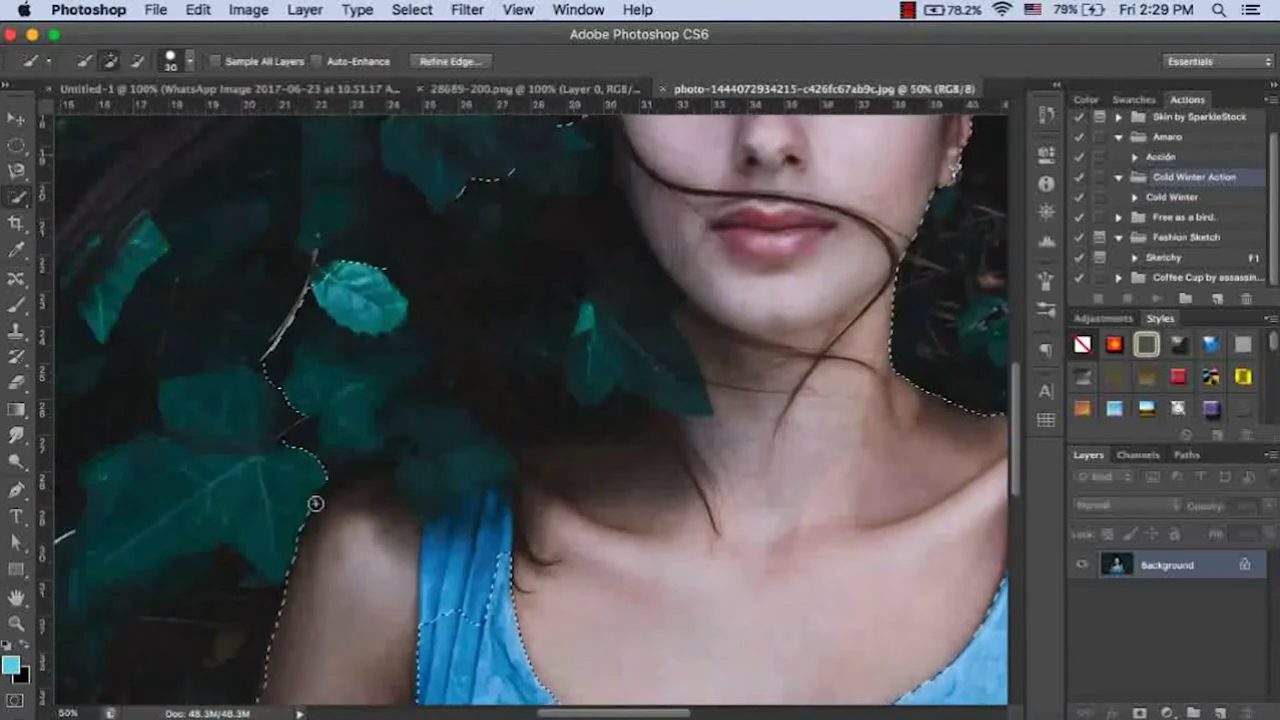
{"action": "scroll", "coordinate": [315, 503], "scroll_direction": "up", "scroll_amount": 2}
{"action": "key", "text": "ctrl+z"}
{"action": "scroll", "coordinate": [315, 503], "scroll_direction": "right", "scroll_amount": 5}
{"action": "scroll", "coordinate": [315, 503], "scroll_direction": "up", "scroll_amount": 3}
{"action": "scroll", "coordinate": [315, 503], "scroll_direction": "up", "scroll_amount": 3}
{"action": "scroll", "coordinate": [315, 503], "scroll_direction": "down", "scroll_amount": 2}
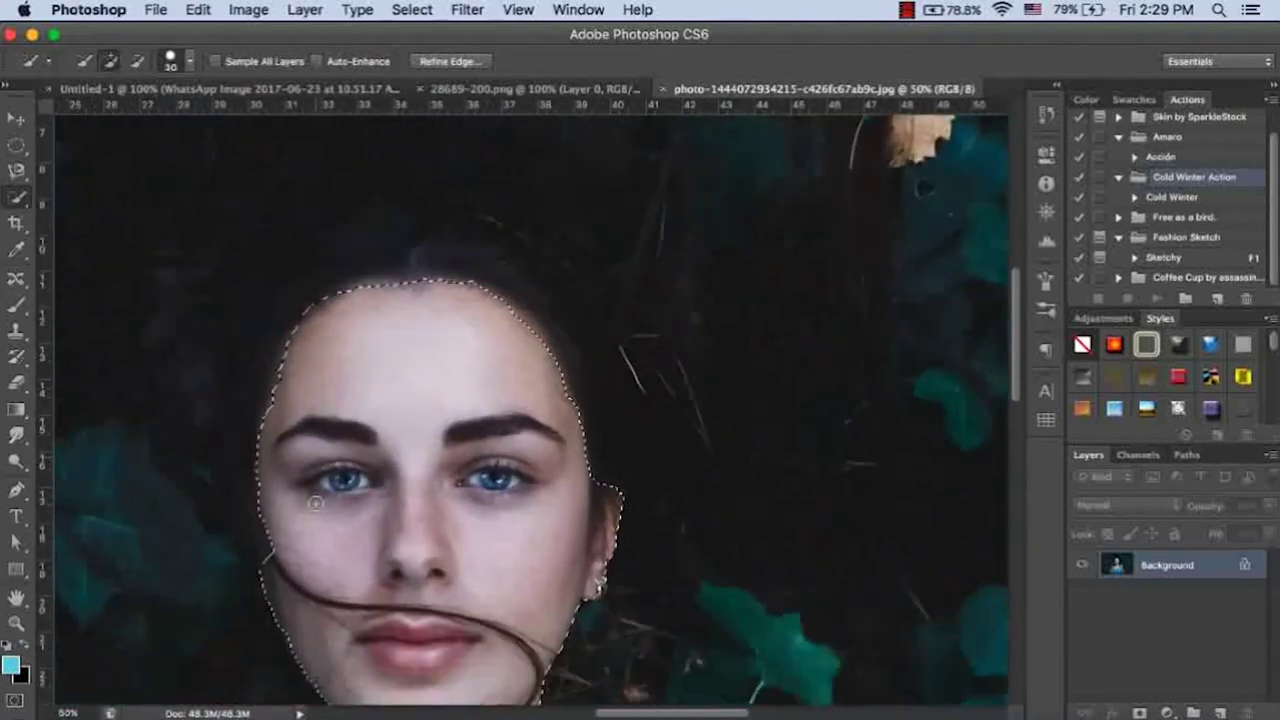
{"action": "key", "text": "ctrl+plus"}
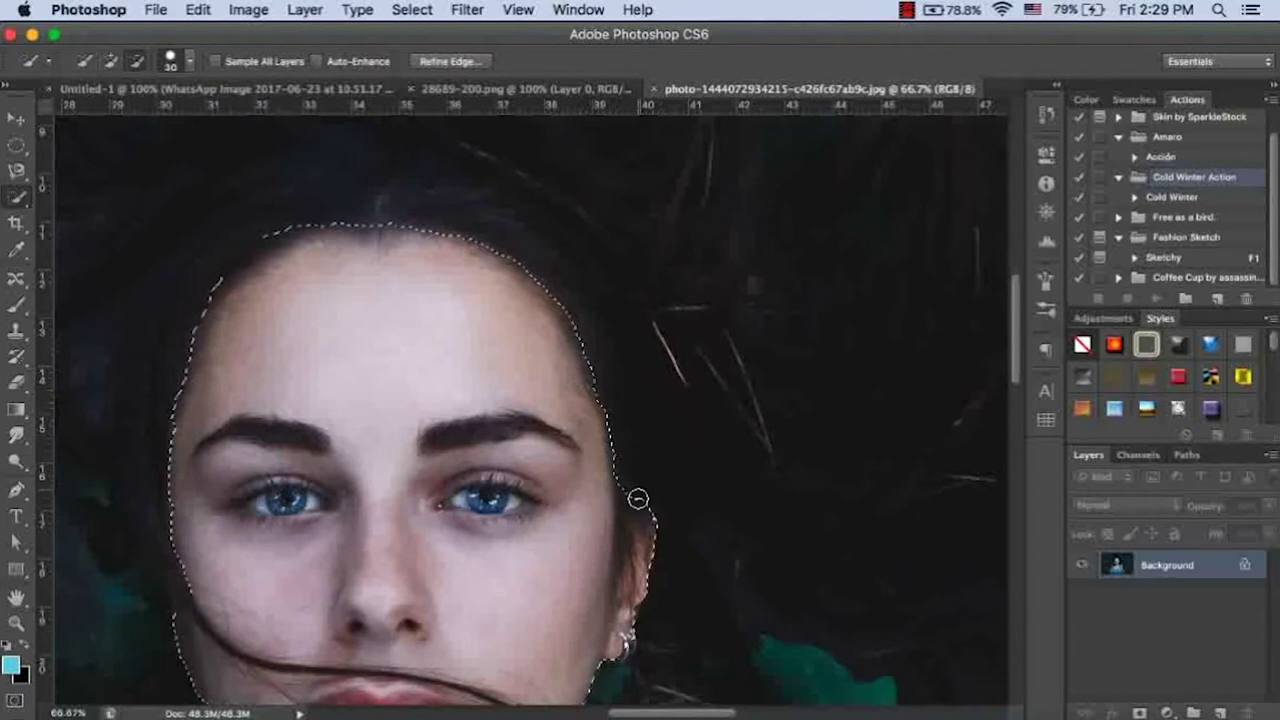
Trim the selection along the left face edge beside the hair strand
{"action": "scroll", "coordinate": [531, 493], "scroll_direction": "down", "scroll_amount": 3}
{"action": "scroll", "coordinate": [531, 493], "scroll_direction": "down", "scroll_amount": 2}
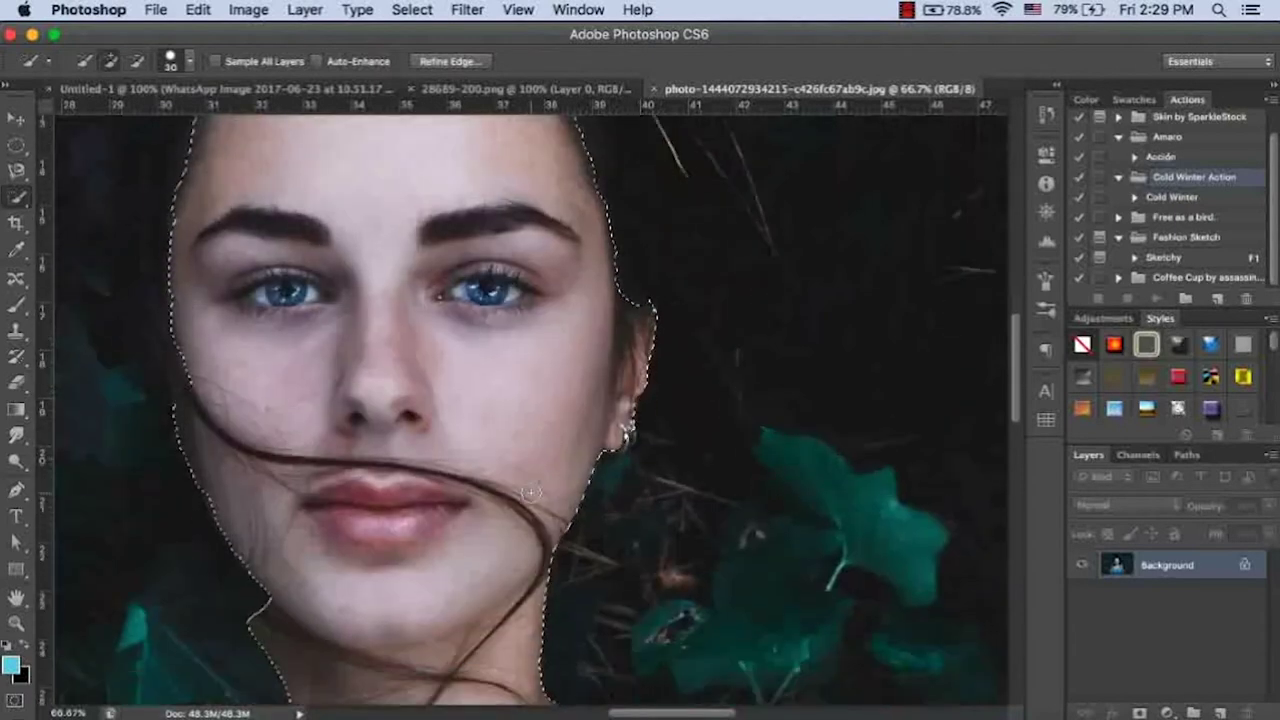
{"action": "left_click", "coordinate": [181, 364]}
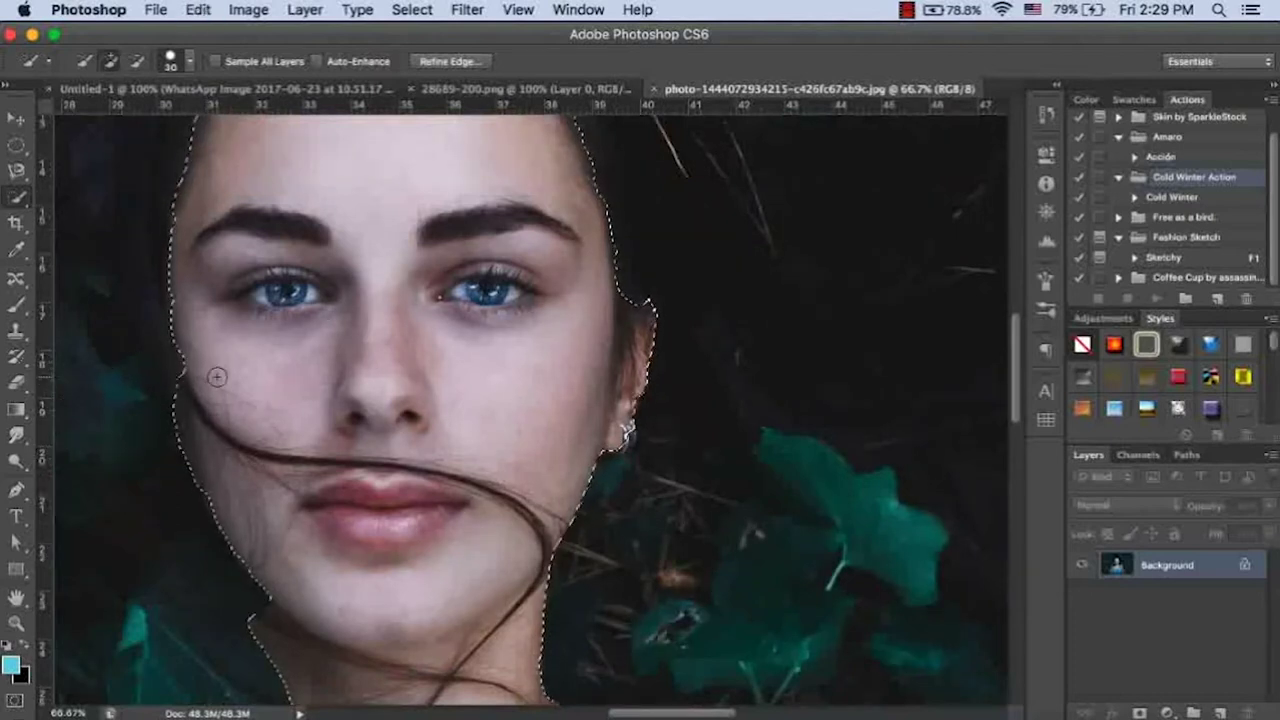
{"action": "key", "text": "super+minus"}
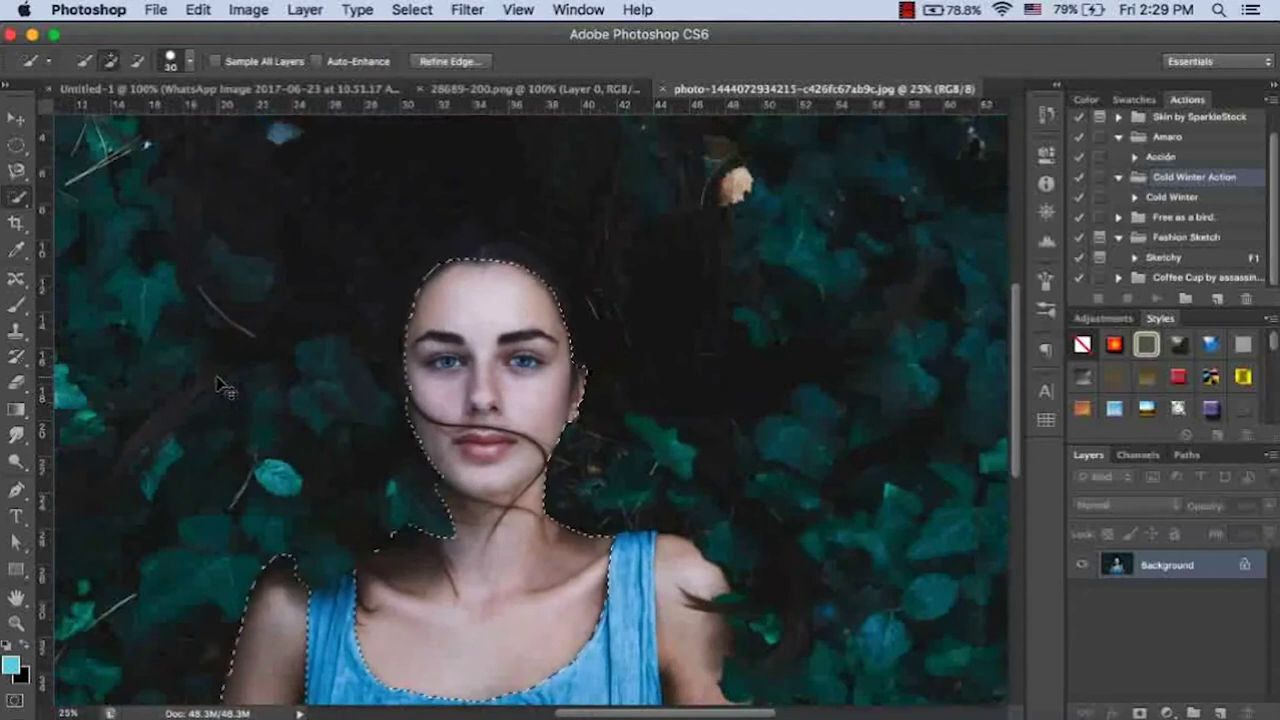
{"action": "key", "text": "super+plus"}
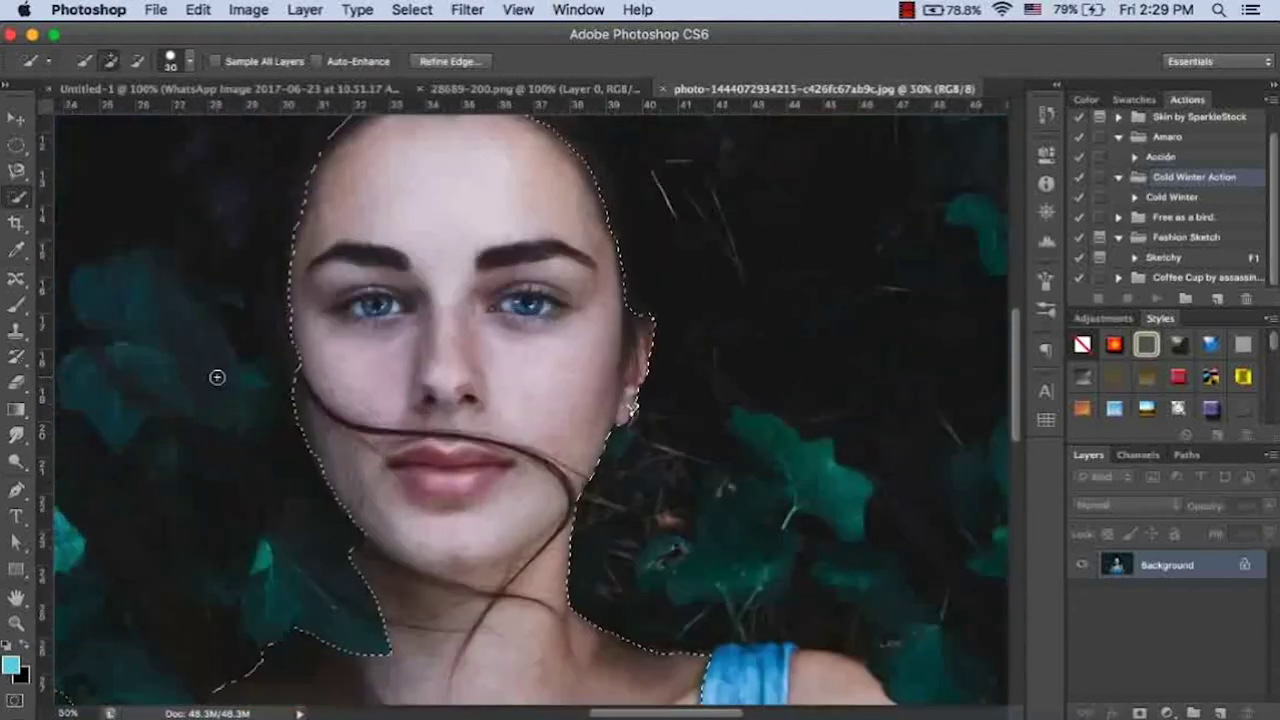
Add the right shoulder and its outer edge, trimming out the overlapping leaves
{"action": "scroll", "coordinate": [217, 378], "scroll_direction": "down", "scroll_amount": 5}
{"action": "scroll", "coordinate": [217, 378], "scroll_direction": "right", "scroll_amount": 3}
{"action": "scroll", "coordinate": [217, 378], "scroll_direction": "down", "scroll_amount": 1}
{"action": "scroll", "coordinate": [217, 378], "scroll_direction": "right", "scroll_amount": 1}
{"action": "left_click_drag", "start_coordinate": [494, 413], "coordinate": [547, 524]}
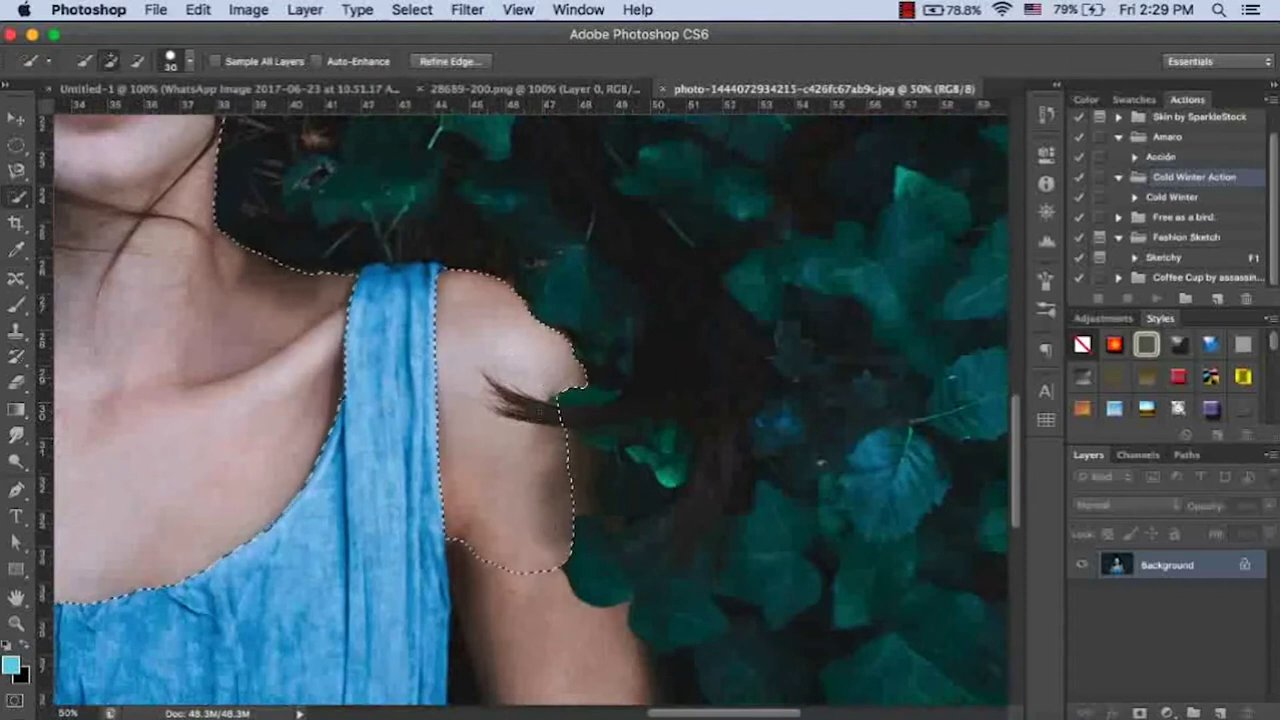
{"action": "left_click_drag", "start_coordinate": [557, 466], "coordinate": [592, 507]}
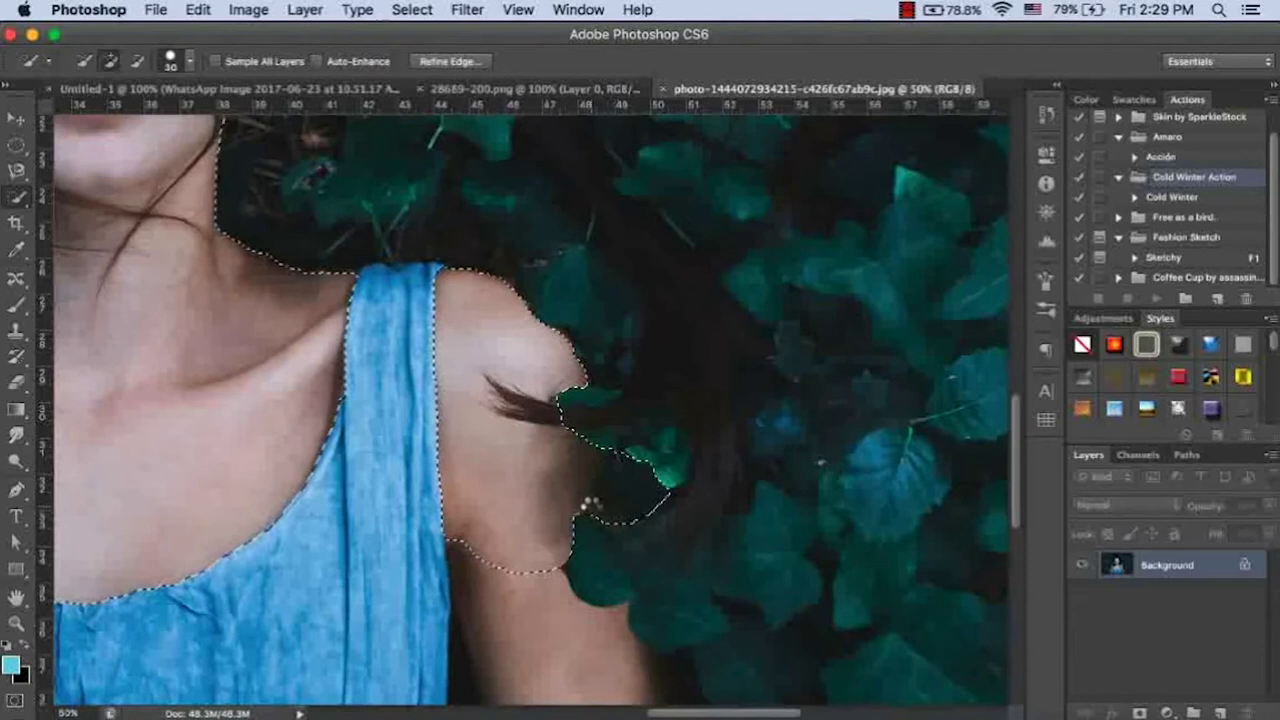
{"action": "mouse_move", "coordinate": [634, 449]}
{"action": "left_mouse_down"}
{"action": "mouse_move", "coordinate": [651, 507]}
{"action": "mouse_move", "coordinate": [623, 449]}
{"action": "left_mouse_up"}
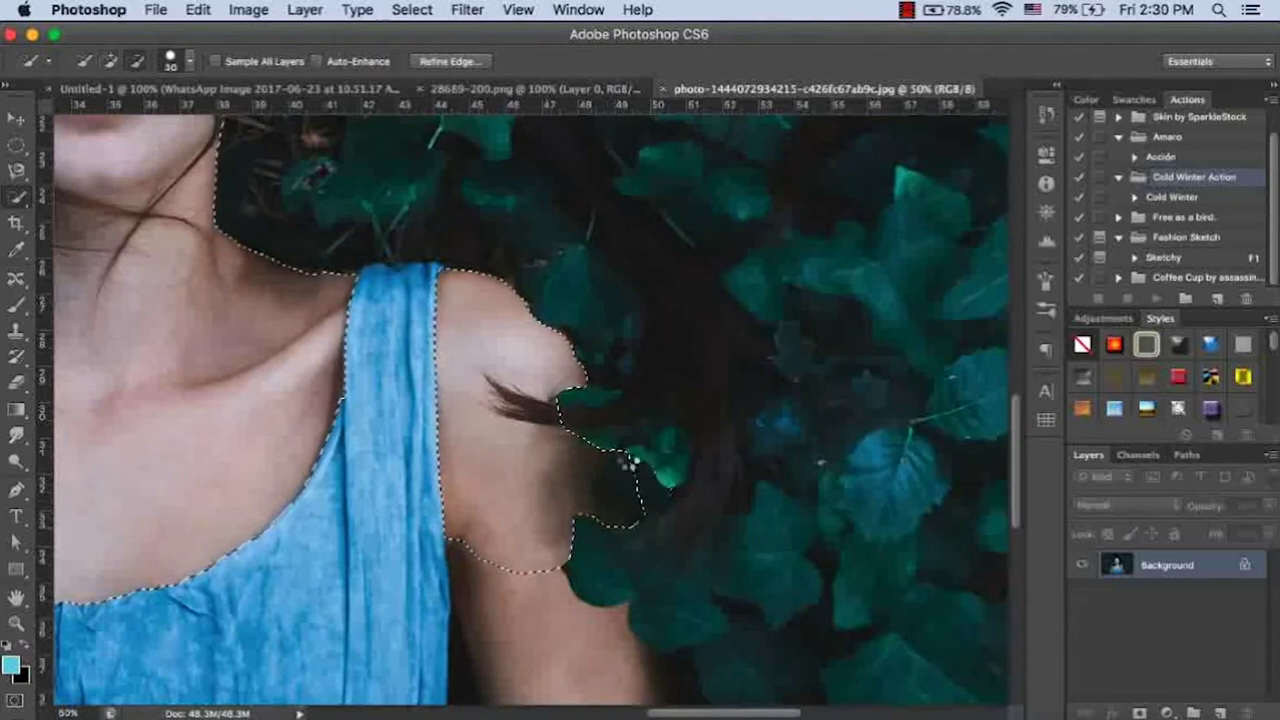
{"action": "left_click", "coordinate": [643, 531]}
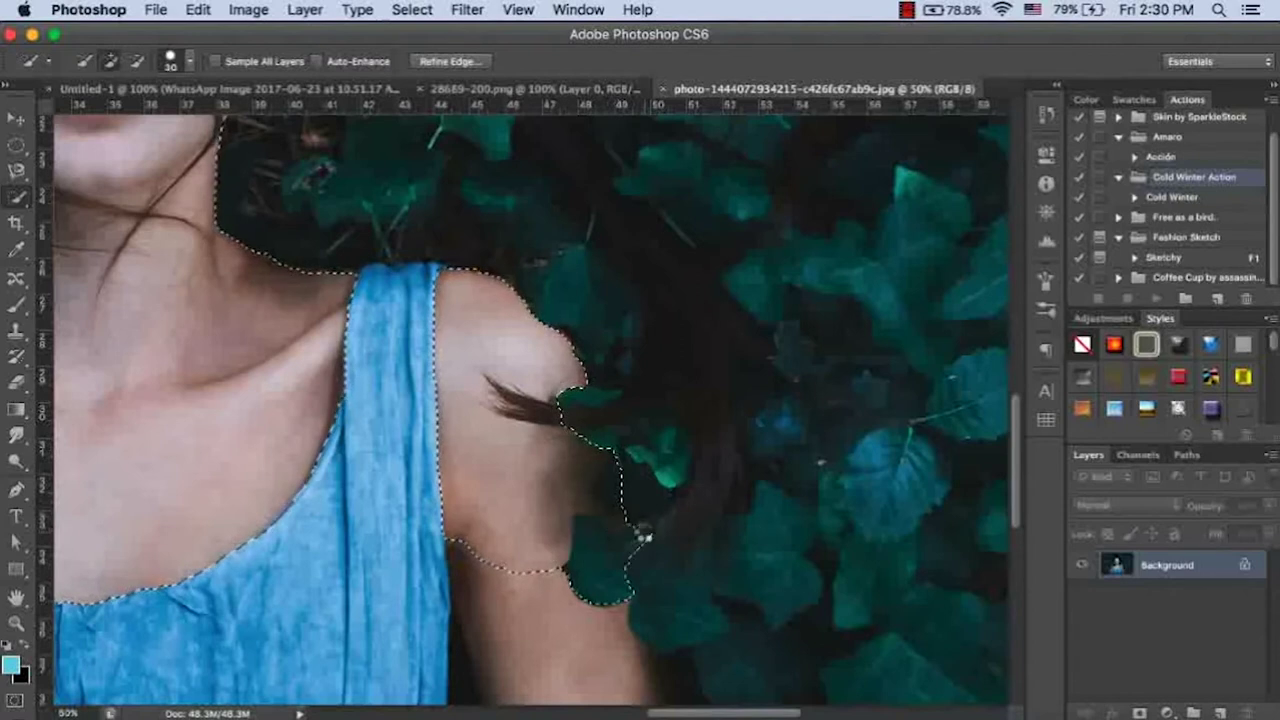
Remove the shoulder-edge leaf and add the lower right arm and its inner edge
{"action": "scroll", "coordinate": [552, 474], "scroll_direction": "down", "scroll_amount": 10}
{"action": "scroll", "coordinate": [552, 474], "scroll_direction": "up", "scroll_amount": 5}
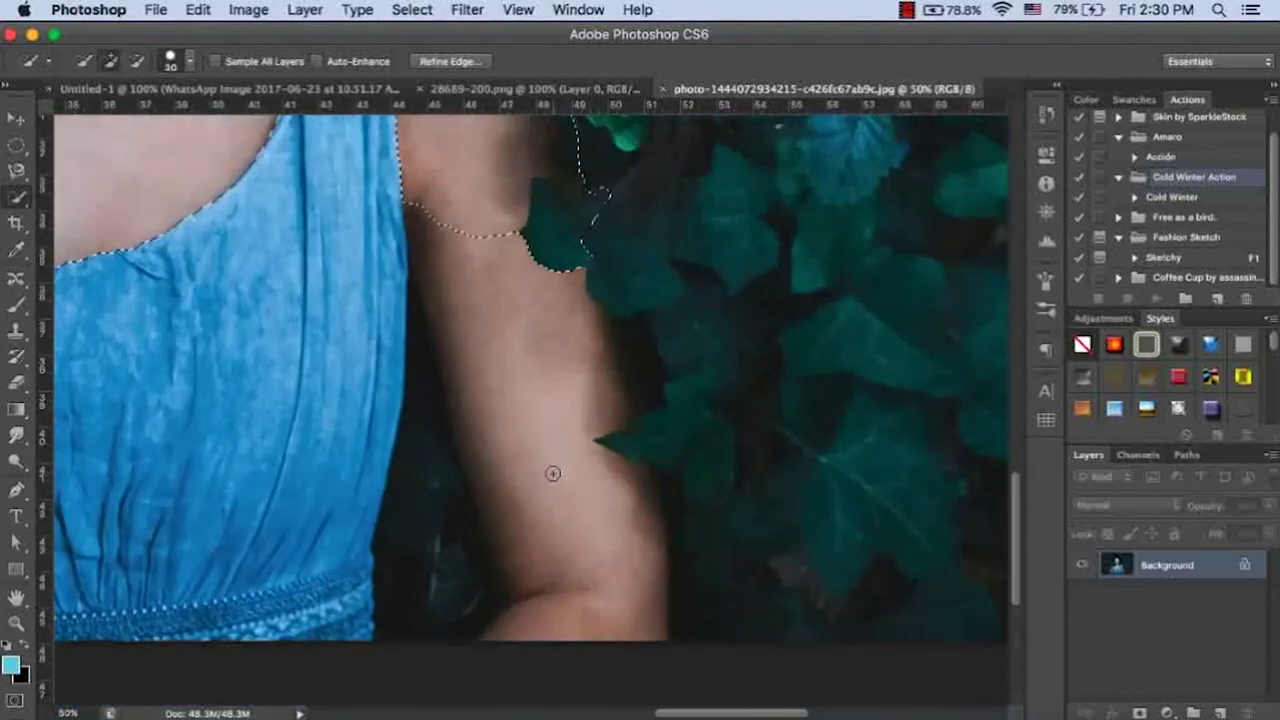
{"action": "scroll", "coordinate": [552, 474], "scroll_direction": "up", "scroll_amount": 5}
{"action": "left_click_drag", "start_coordinate": [658, 340], "coordinate": [527, 269]}
{"action": "left_click_drag", "start_coordinate": [605, 550], "coordinate": [611, 577]}
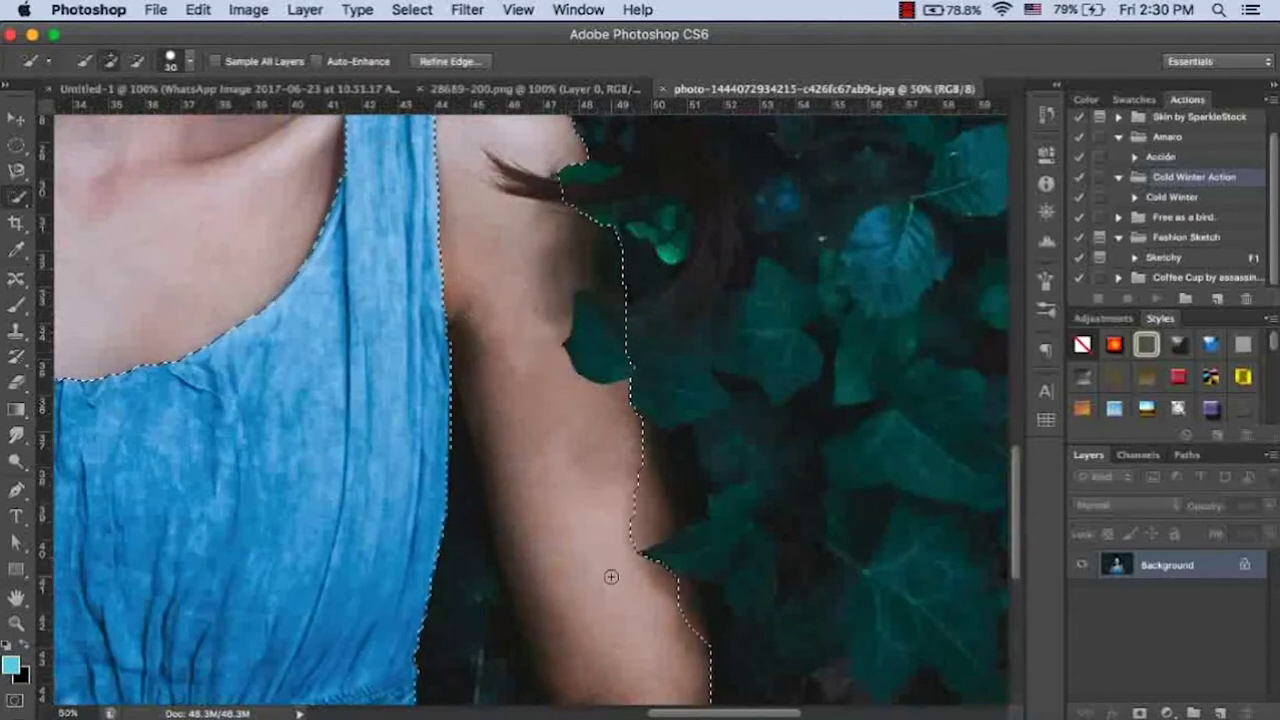
{"action": "mouse_move", "coordinate": [664, 672]}
{"action": "left_mouse_down"}
{"action": "mouse_move", "coordinate": [636, 481]}
{"action": "mouse_move", "coordinate": [697, 653]}
{"action": "left_mouse_up"}
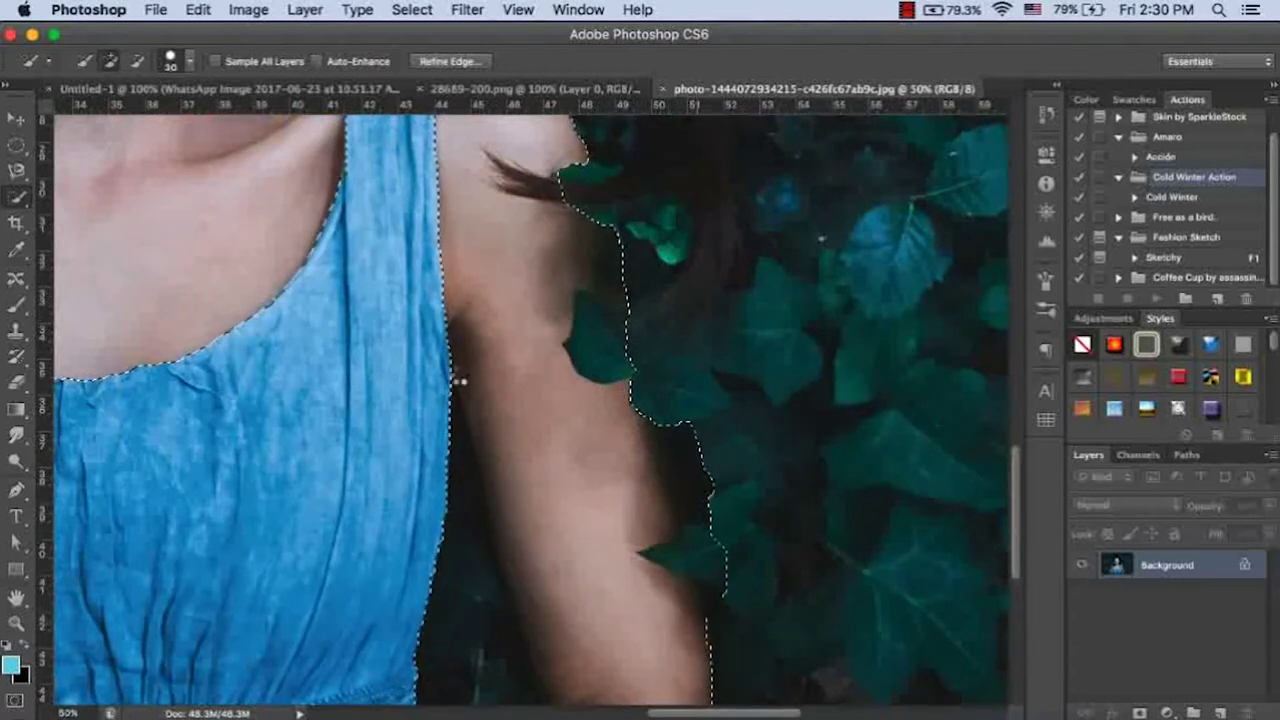
{"action": "mouse_move", "coordinate": [444, 364]}
{"action": "left_mouse_down"}
{"action": "mouse_move", "coordinate": [497, 658]}
{"action": "mouse_move", "coordinate": [520, 716]}
{"action": "left_mouse_up"}
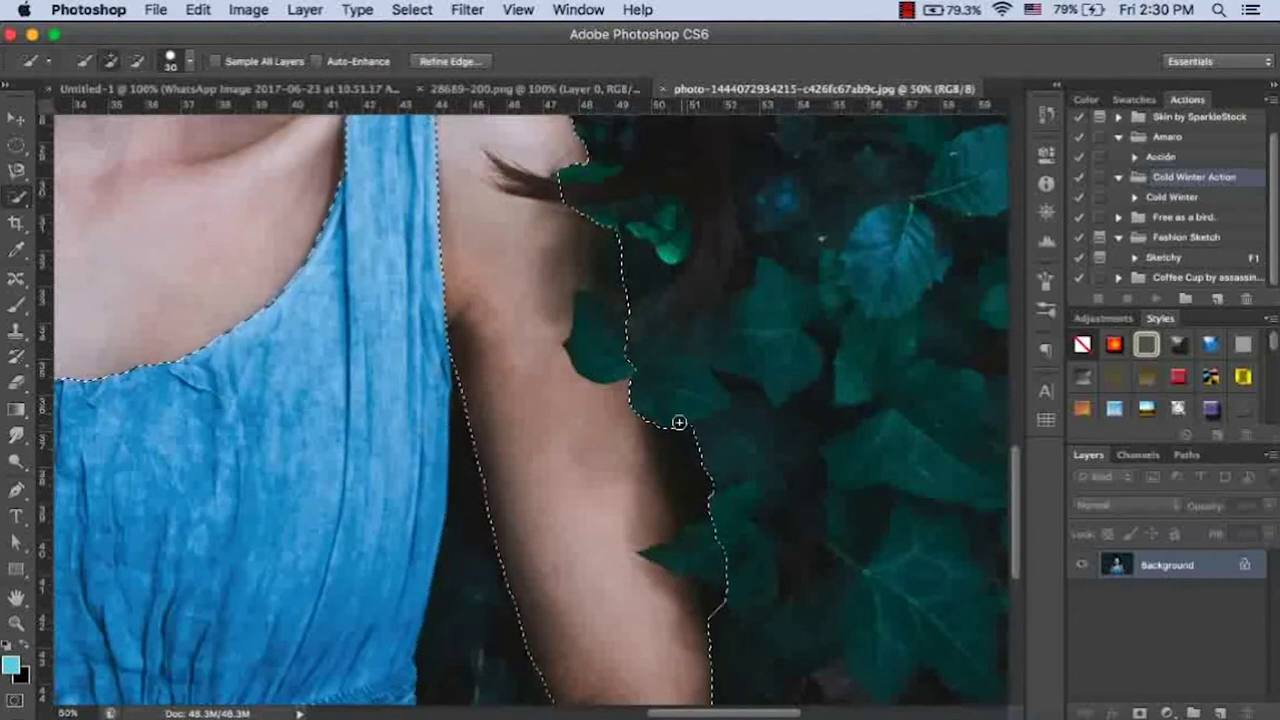
Enlarge the brush, Alt-subtract leaves along the arm edge, and zoom out to 16.7%
{"action": "key", "text": "bracketright"}
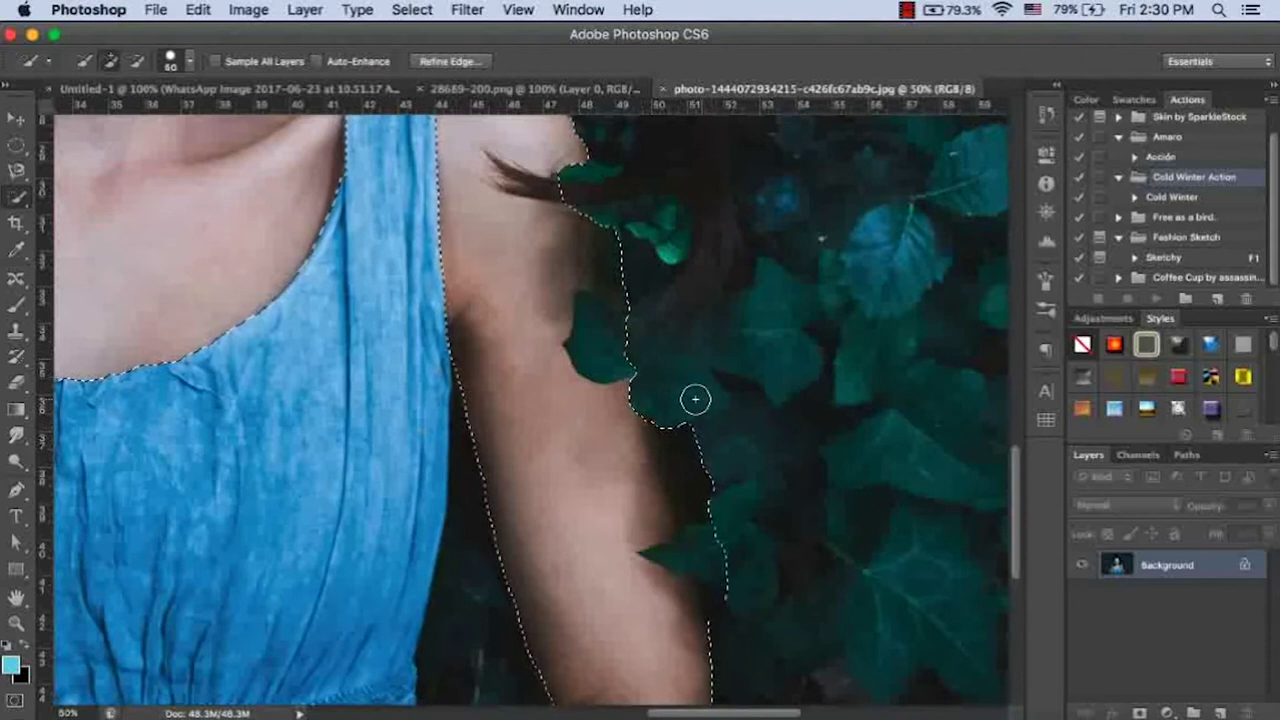
{"action": "key", "text": "bracketright"}
{"action": "key", "text": "alt"}
{"action": "left_click_drag", "start_coordinate": [724, 504], "coordinate": [756, 604]}
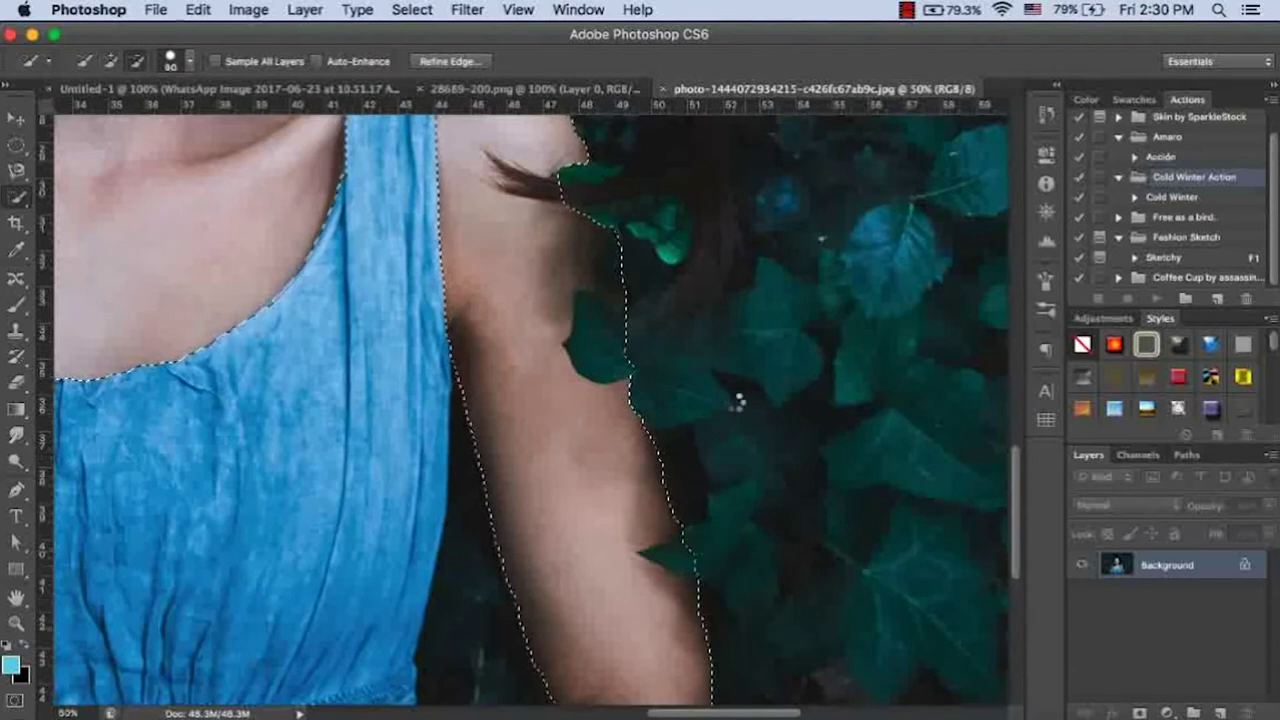
{"action": "scroll", "coordinate": [737, 400], "scroll_direction": "up", "scroll_amount": 5}
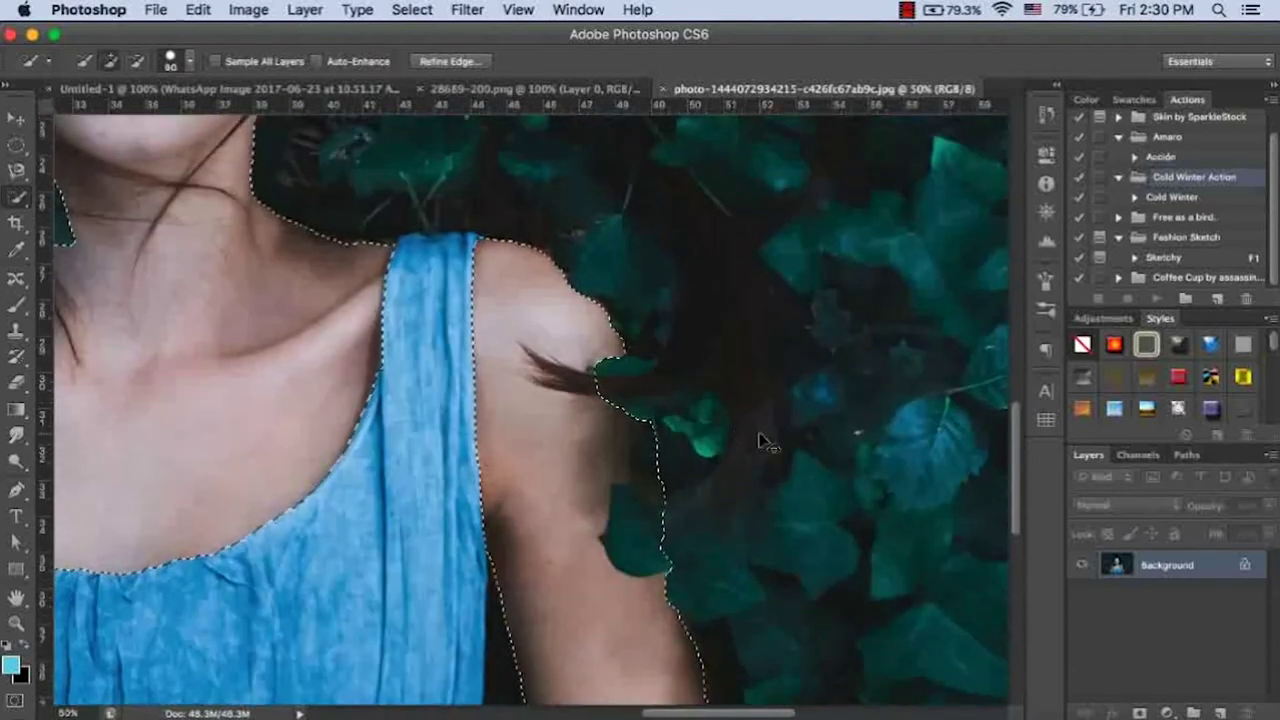
{"action": "scroll", "coordinate": [767, 430], "scroll_direction": "down", "scroll_amount": 1}
{"action": "scroll", "coordinate": [765, 435], "scroll_direction": "down", "scroll_amount": 1}
{"action": "scroll", "coordinate": [765, 440], "scroll_direction": "down", "scroll_amount": 1}
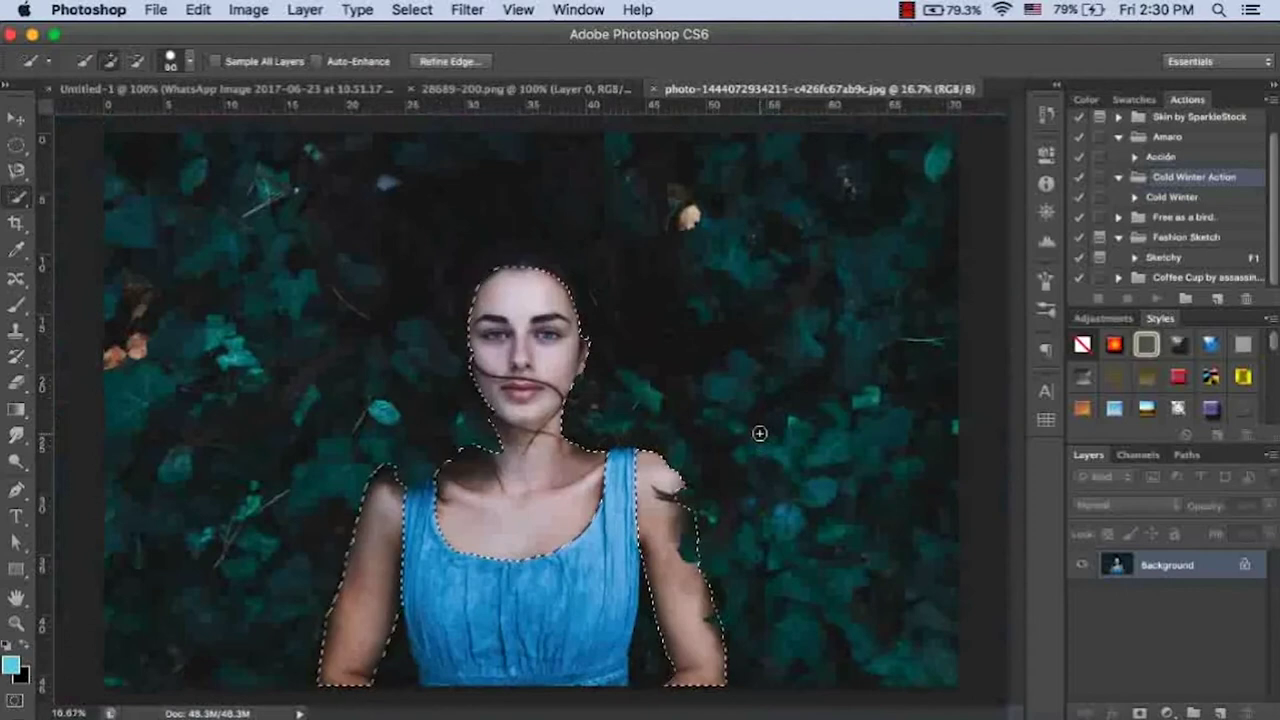
Apply a 4.9 px feather to the figure selection using Refine Edge
{"action": "right_click", "coordinate": [561, 447]}
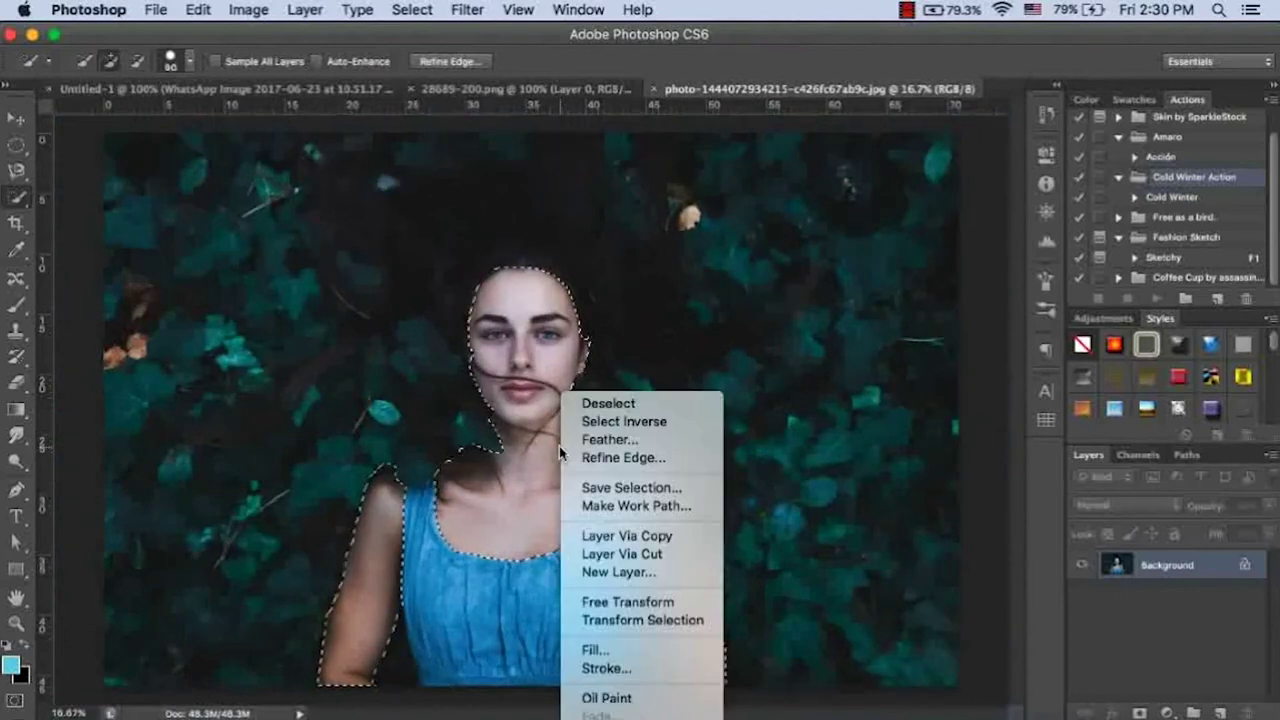
{"action": "left_click", "coordinate": [627, 460]}
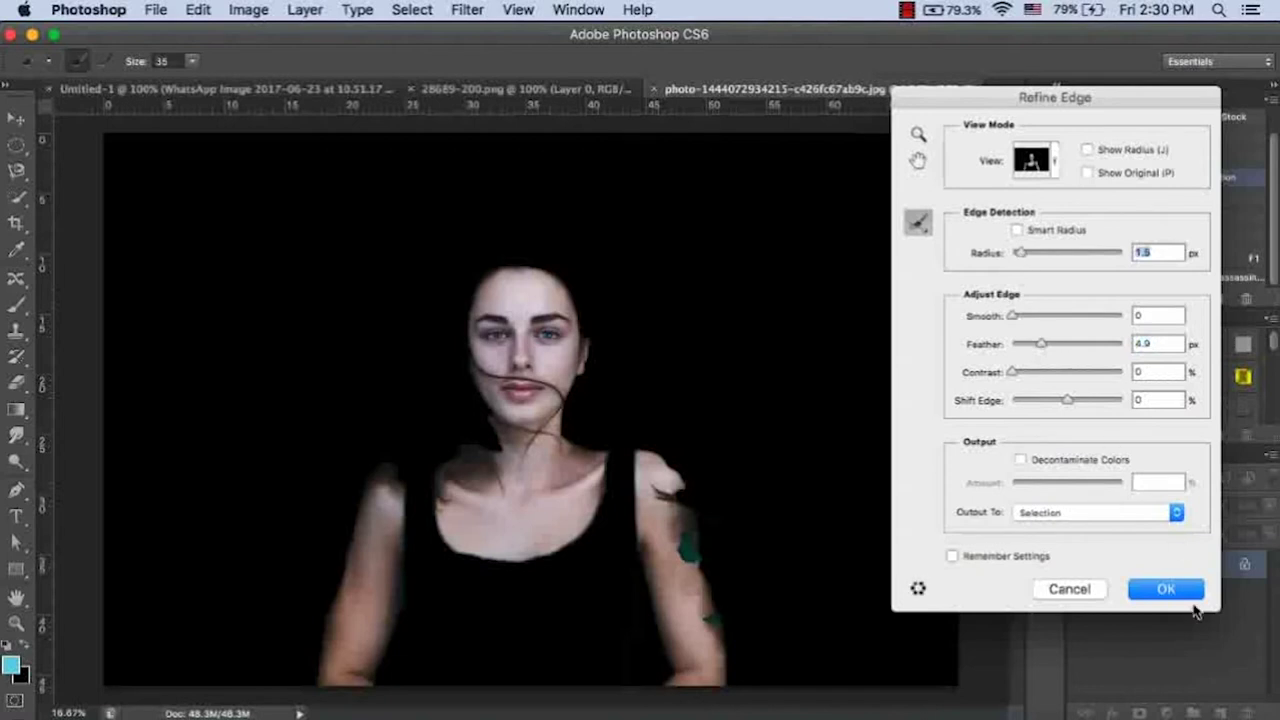
{"action": "left_click", "coordinate": [1180, 590]}
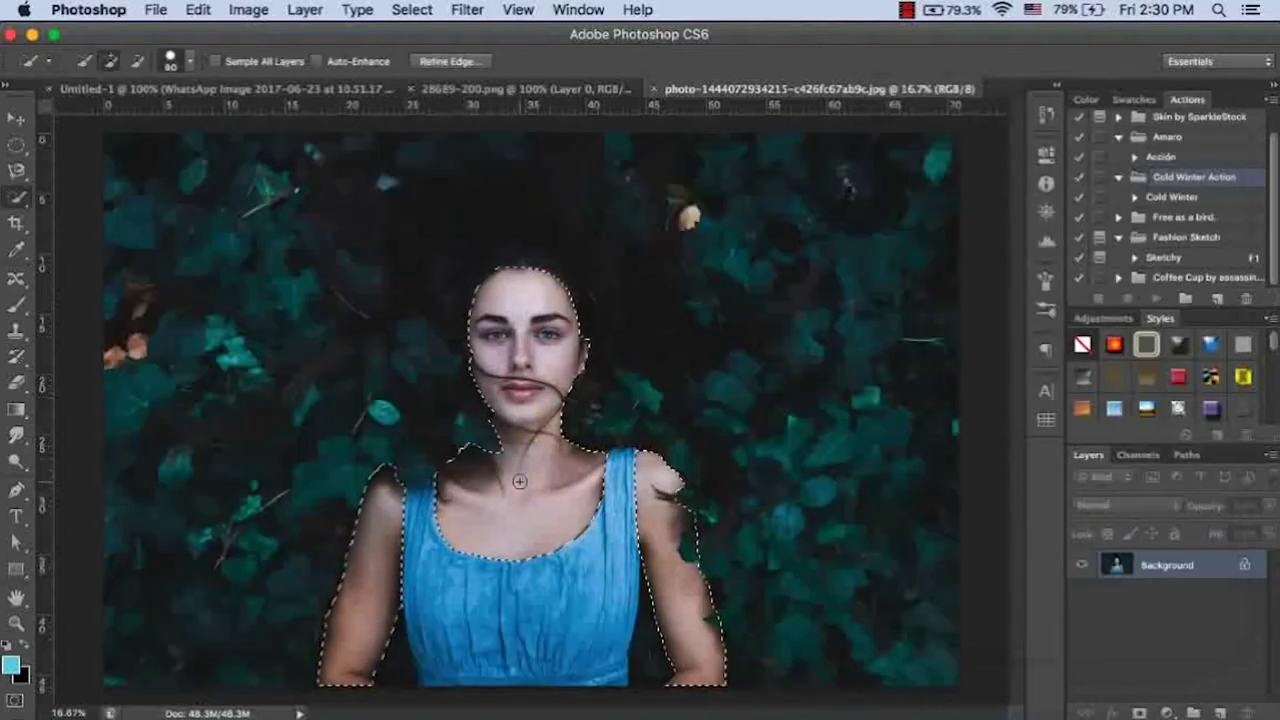
Cut the woman onto Layer 1 with Layer Via Cut, hide it, and select Background
{"action": "right_click", "coordinate": [518, 479]}
{"action": "left_click", "coordinate": [591, 554]}
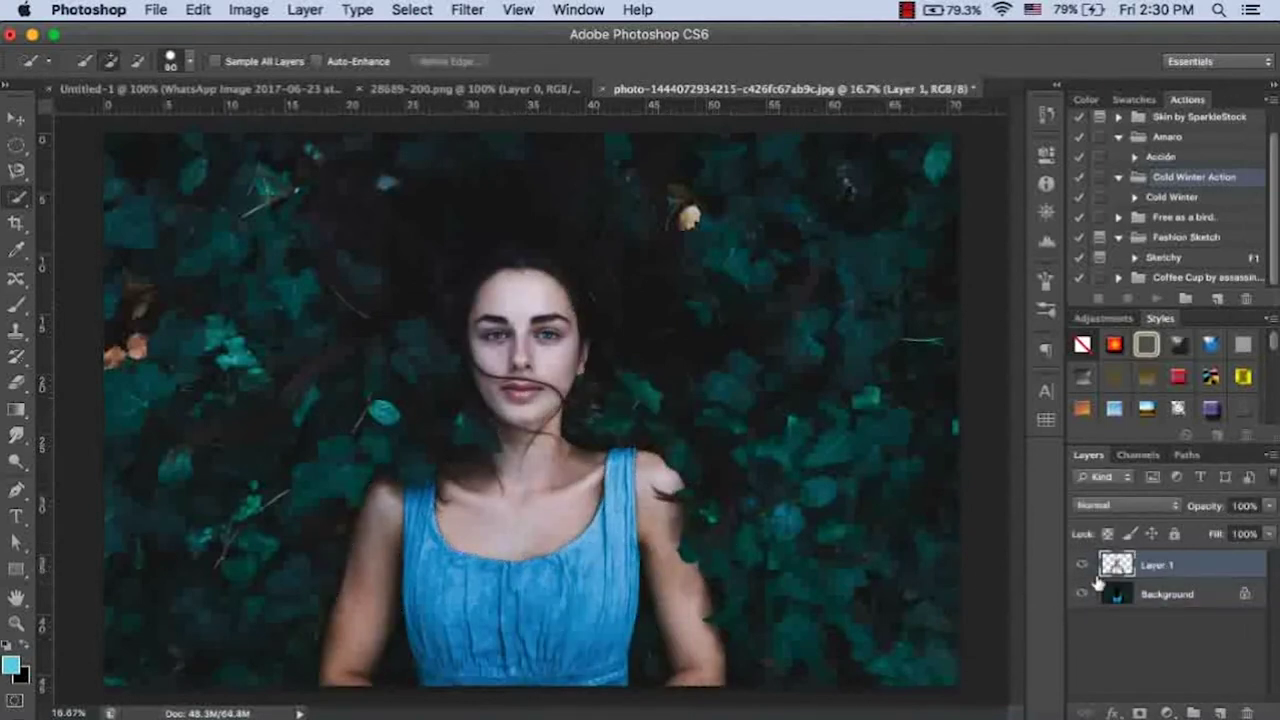
{"action": "left_click", "coordinate": [1082, 566]}
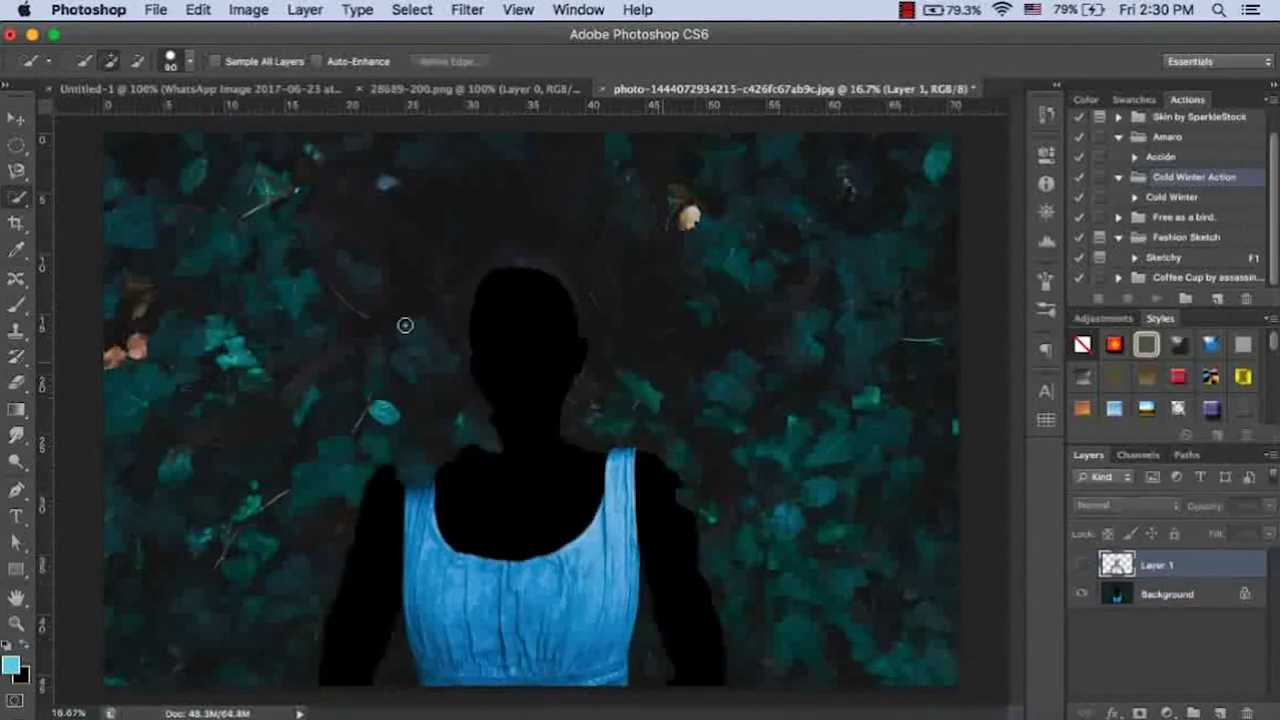
{"action": "left_click", "coordinate": [157, 12]}
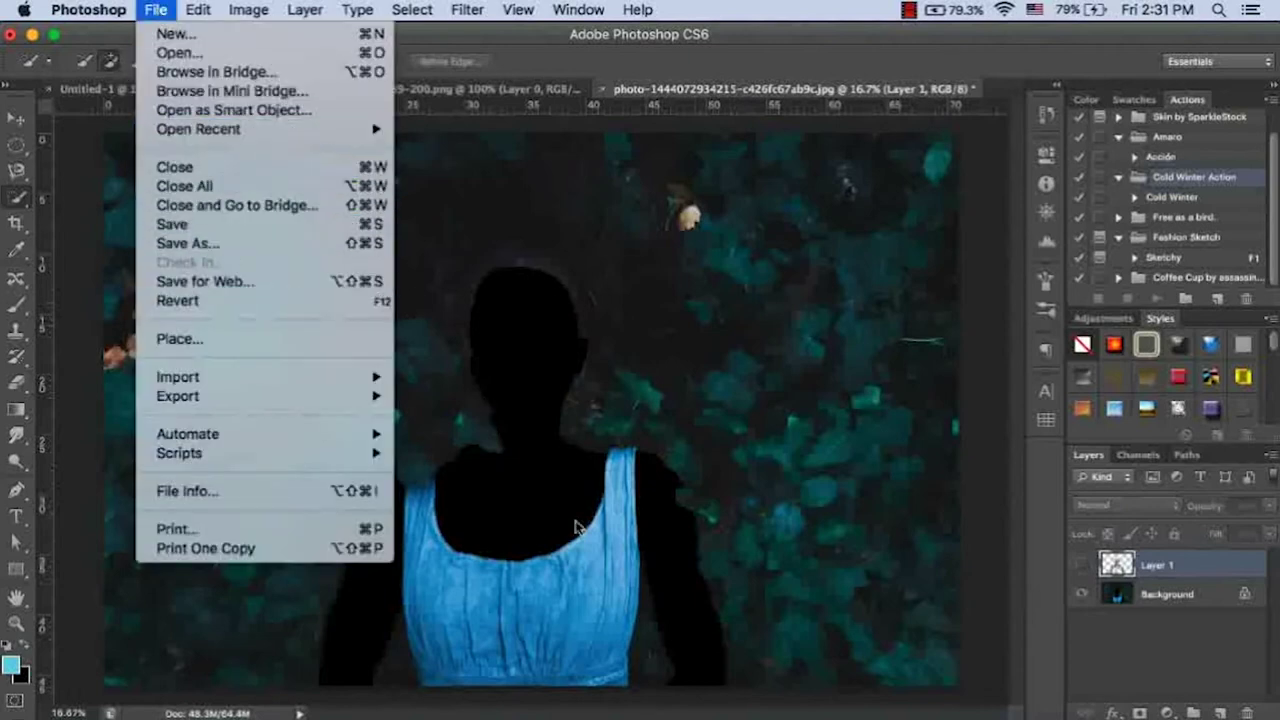
{"action": "left_click", "coordinate": [606, 576]}
{"action": "left_click", "coordinate": [1167, 594]}
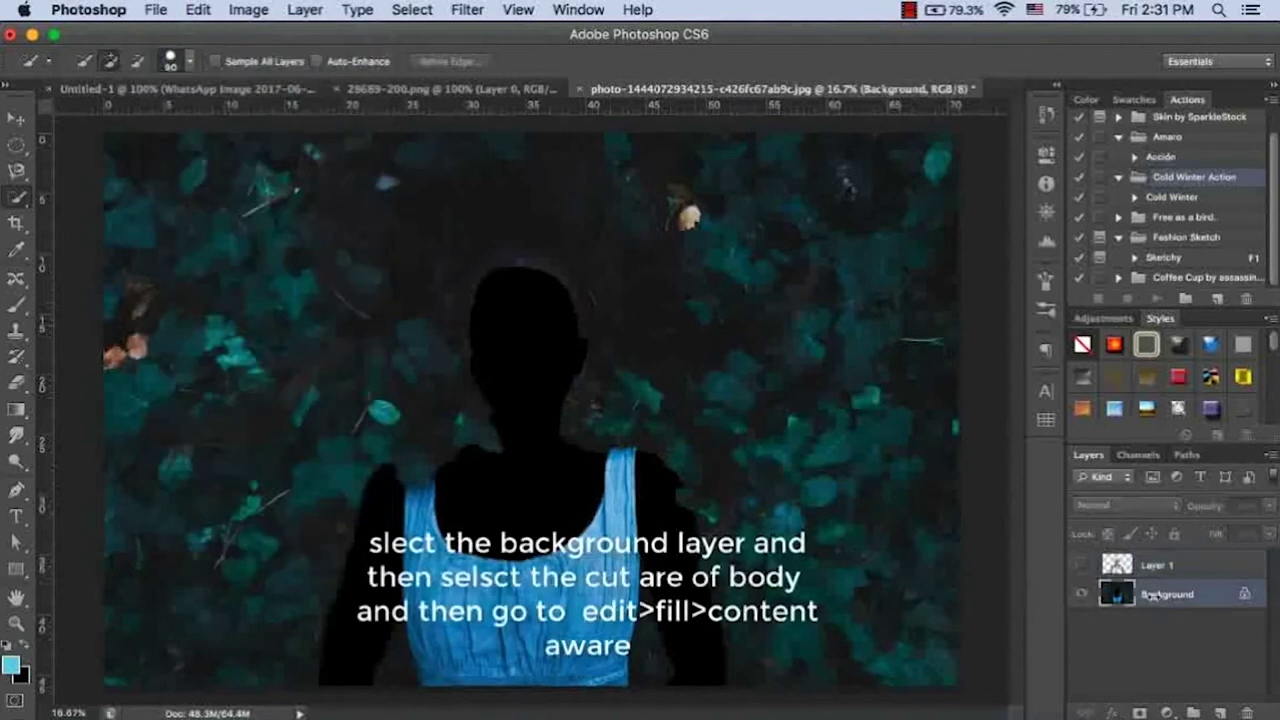
Review the Use options in the Edit > Fill dialog, then cancel it
{"action": "left_click", "coordinate": [160, 14]}
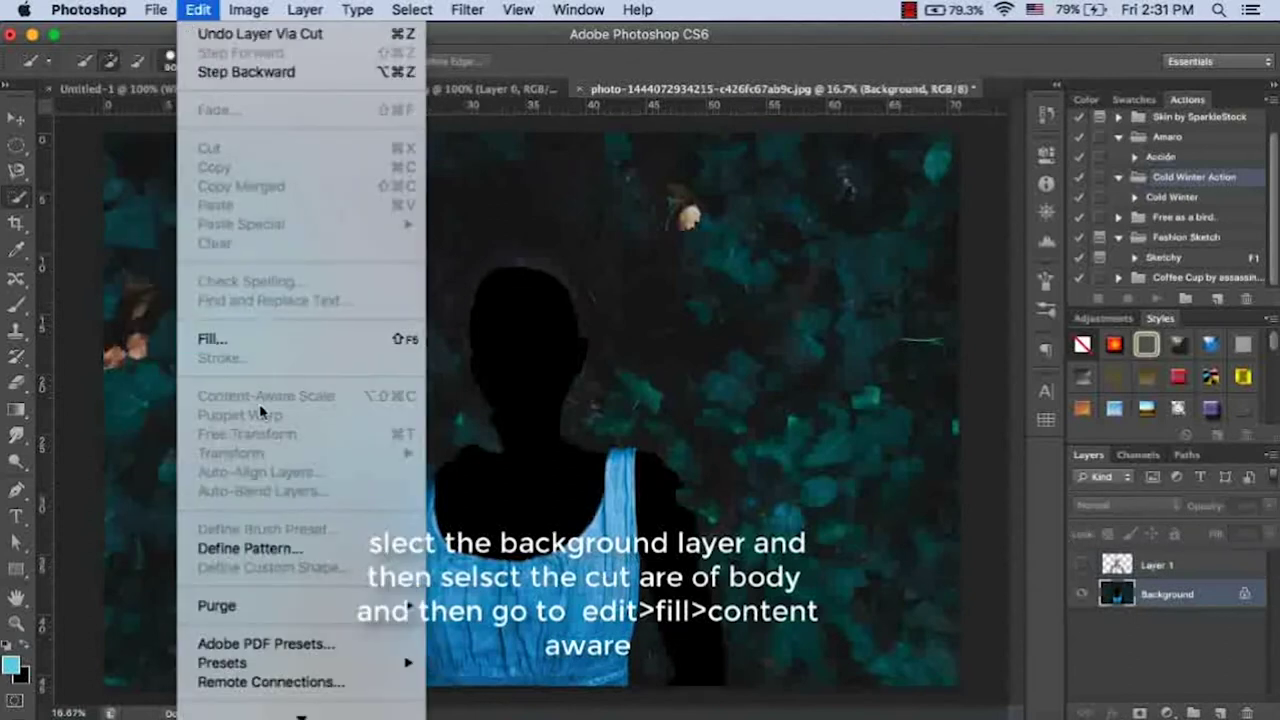
{"action": "left_click", "coordinate": [258, 338]}
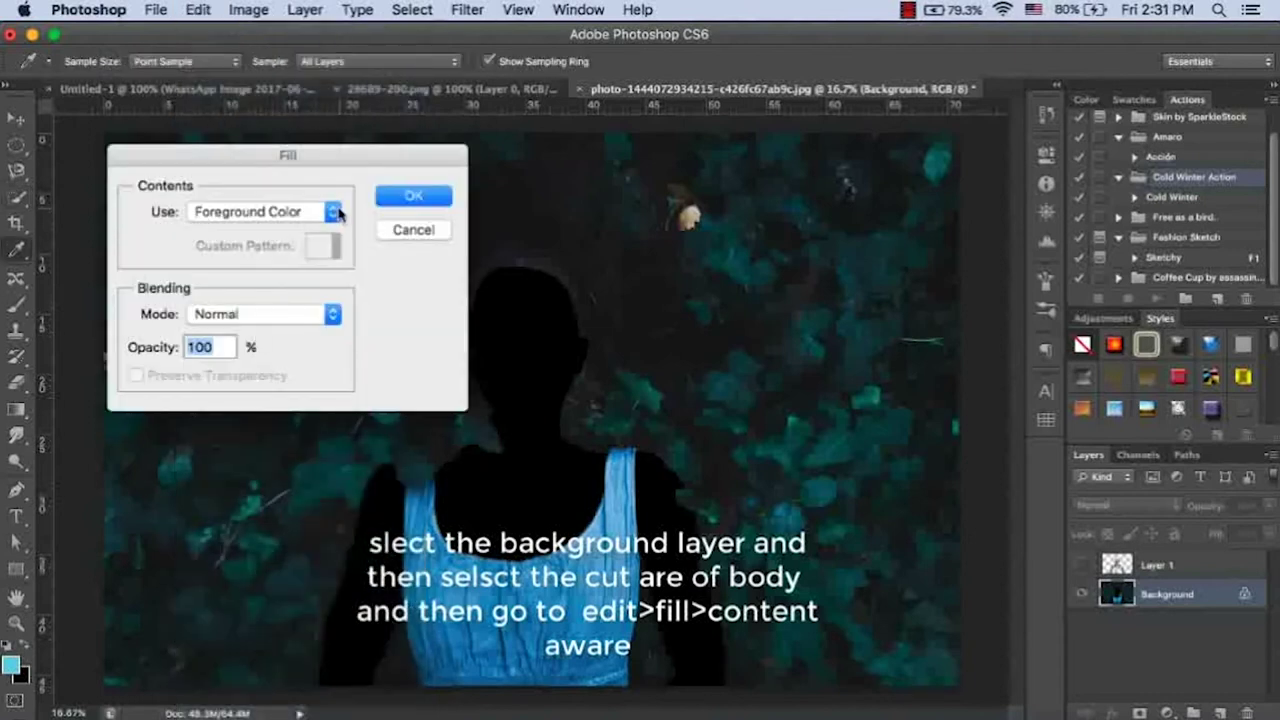
{"action": "left_click", "coordinate": [338, 213]}
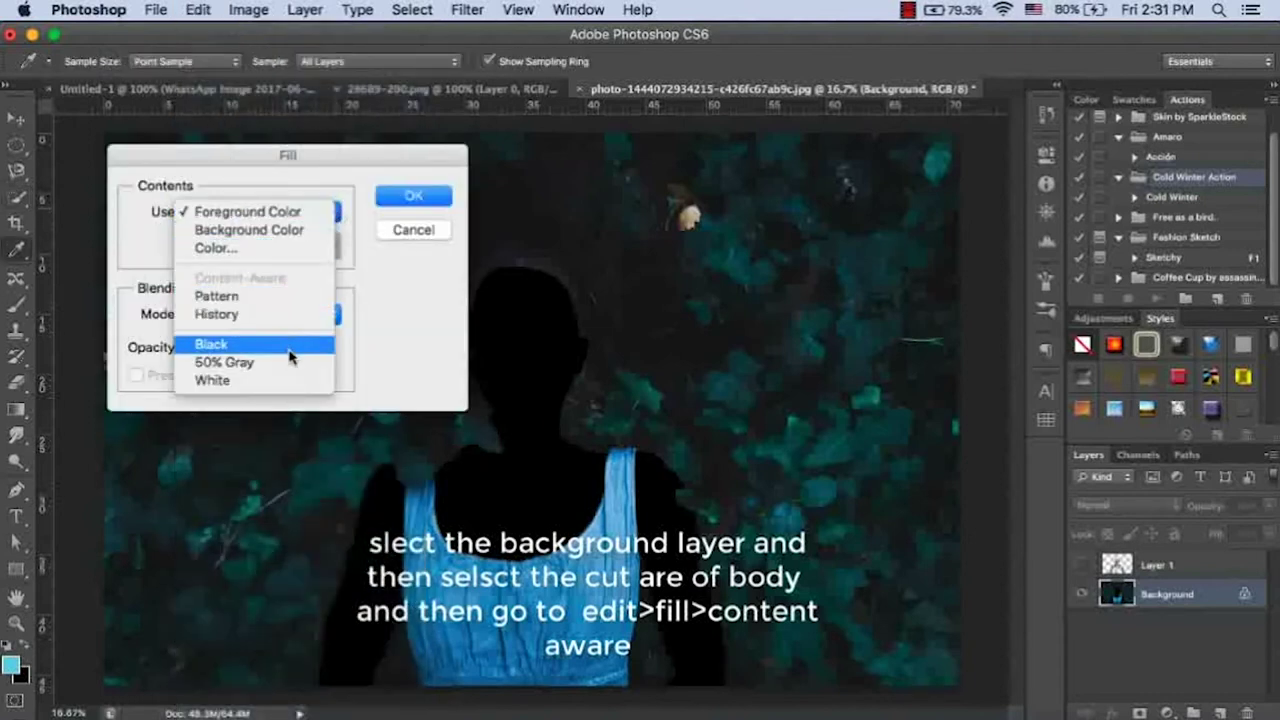
{"action": "left_click", "coordinate": [285, 281]}
{"action": "left_click", "coordinate": [413, 230]}
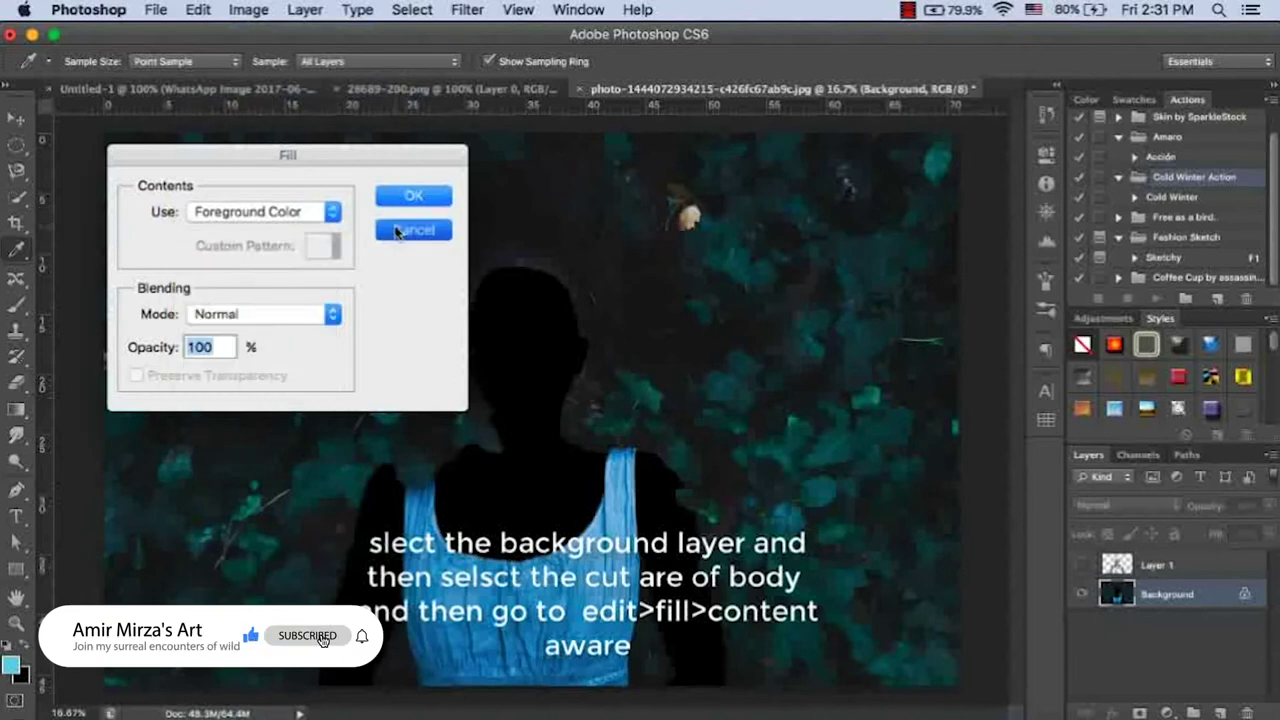
Quick Select the black silhouette's head, neck and both arms on the Background layer
{"action": "key", "text": "w"}
{"action": "left_click_drag", "start_coordinate": [564, 459], "coordinate": [521, 400]}
{"action": "mouse_move", "coordinate": [521, 345]}
{"action": "left_mouse_down"}
{"action": "mouse_move", "coordinate": [508, 286]}
{"action": "mouse_move", "coordinate": [646, 503]}
{"action": "mouse_move", "coordinate": [694, 657]}
{"action": "left_mouse_up"}
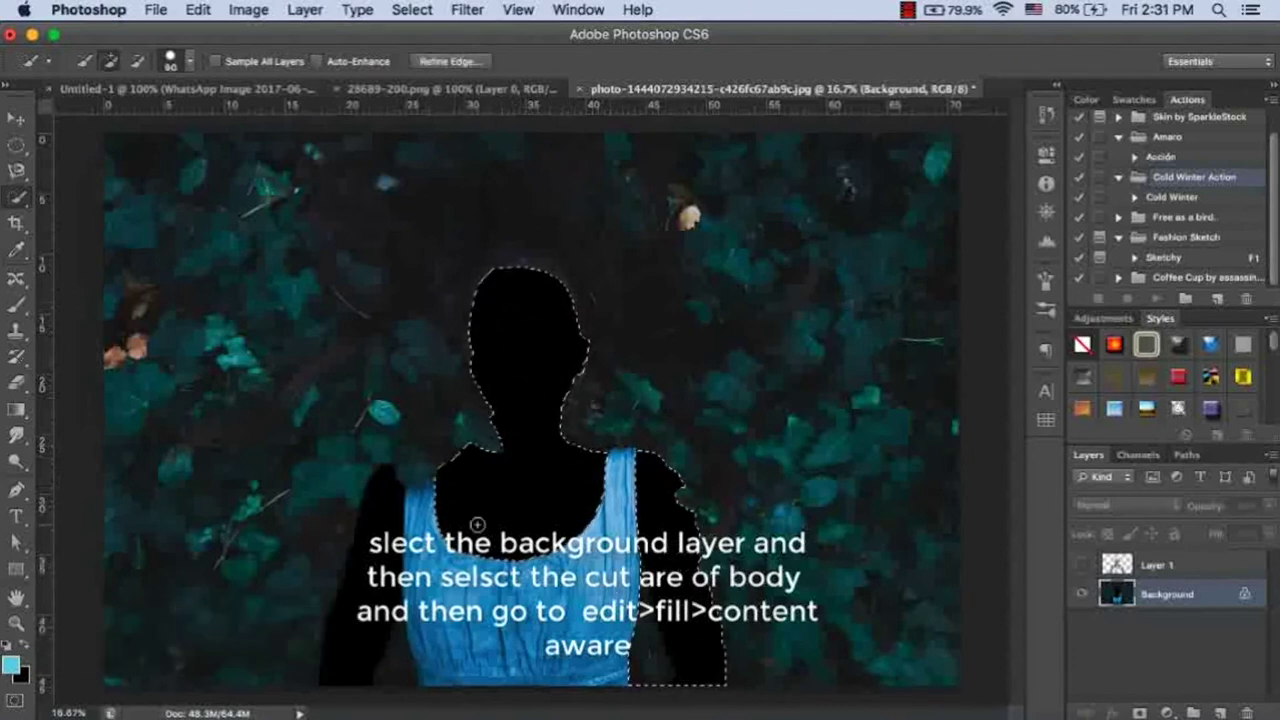
{"action": "left_click_drag", "start_coordinate": [337, 660], "coordinate": [332, 685]}
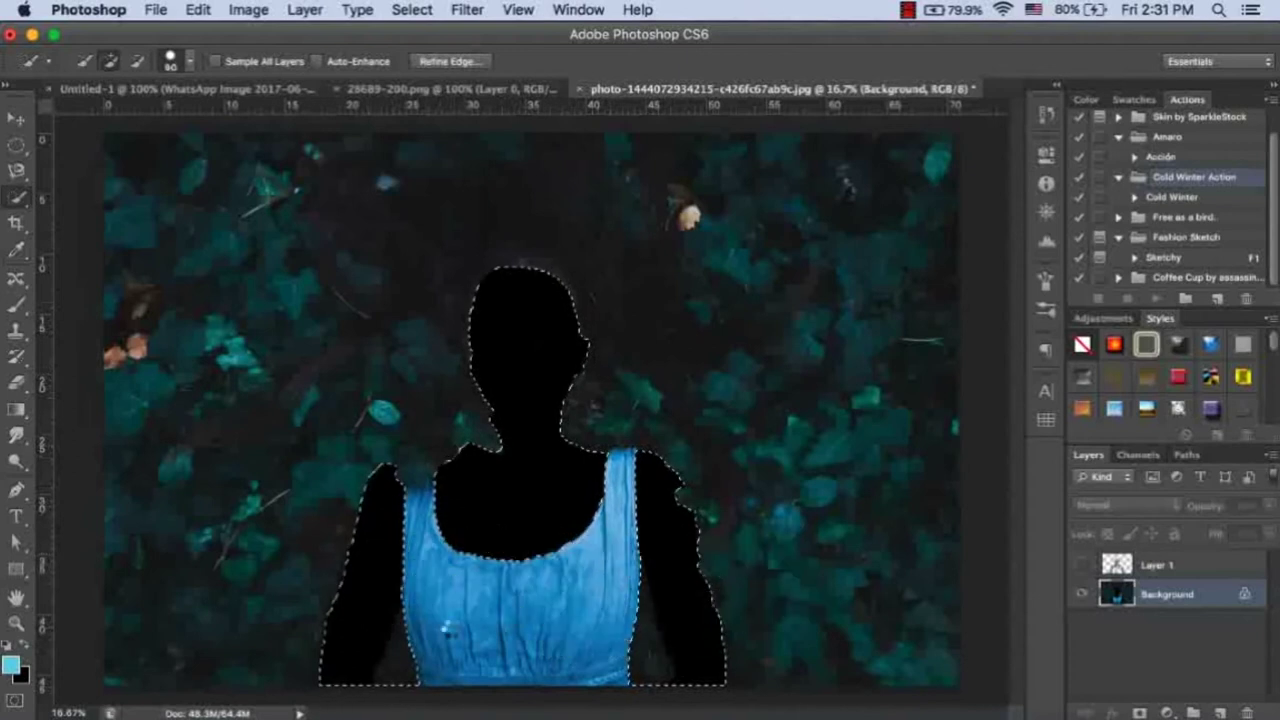
{"action": "left_click", "coordinate": [418, 650], "text": "alt"}
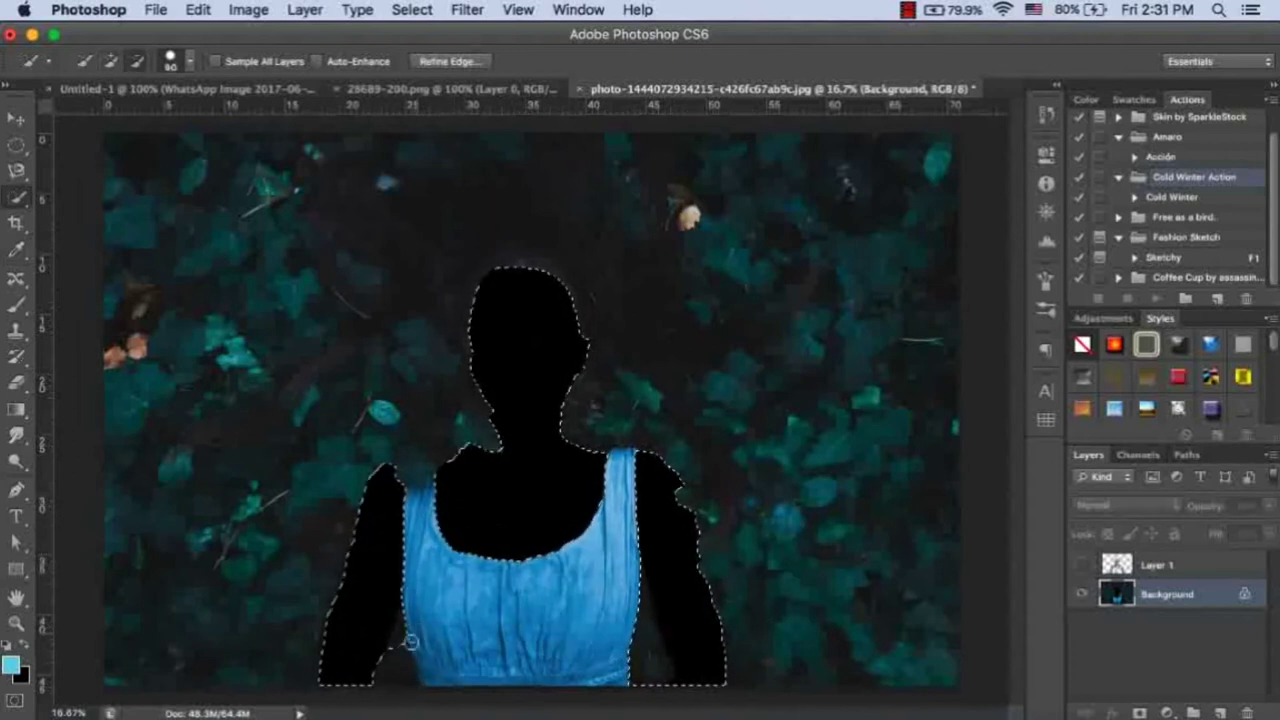
{"action": "left_click_drag", "start_coordinate": [640, 660], "coordinate": [631, 605]}
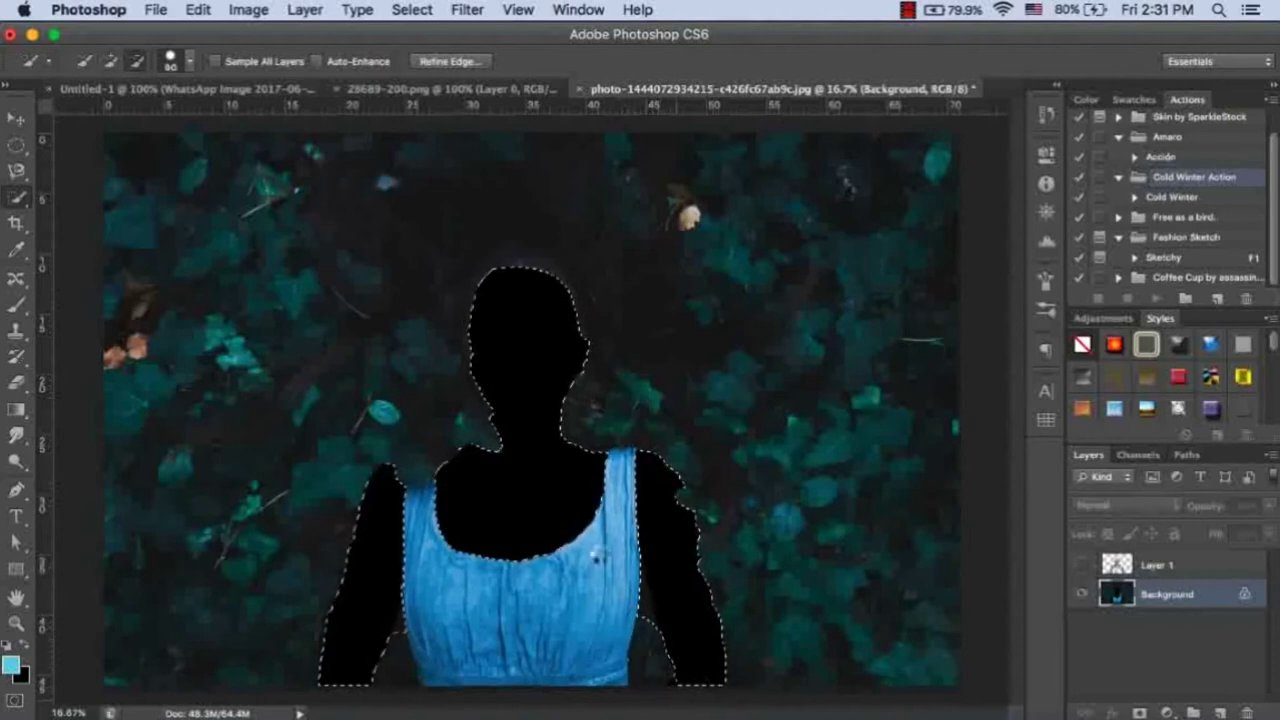
Fill the silhouette selection using Edit > Fill with Use set to Content-Aware
{"action": "right_click", "coordinate": [538, 503]}
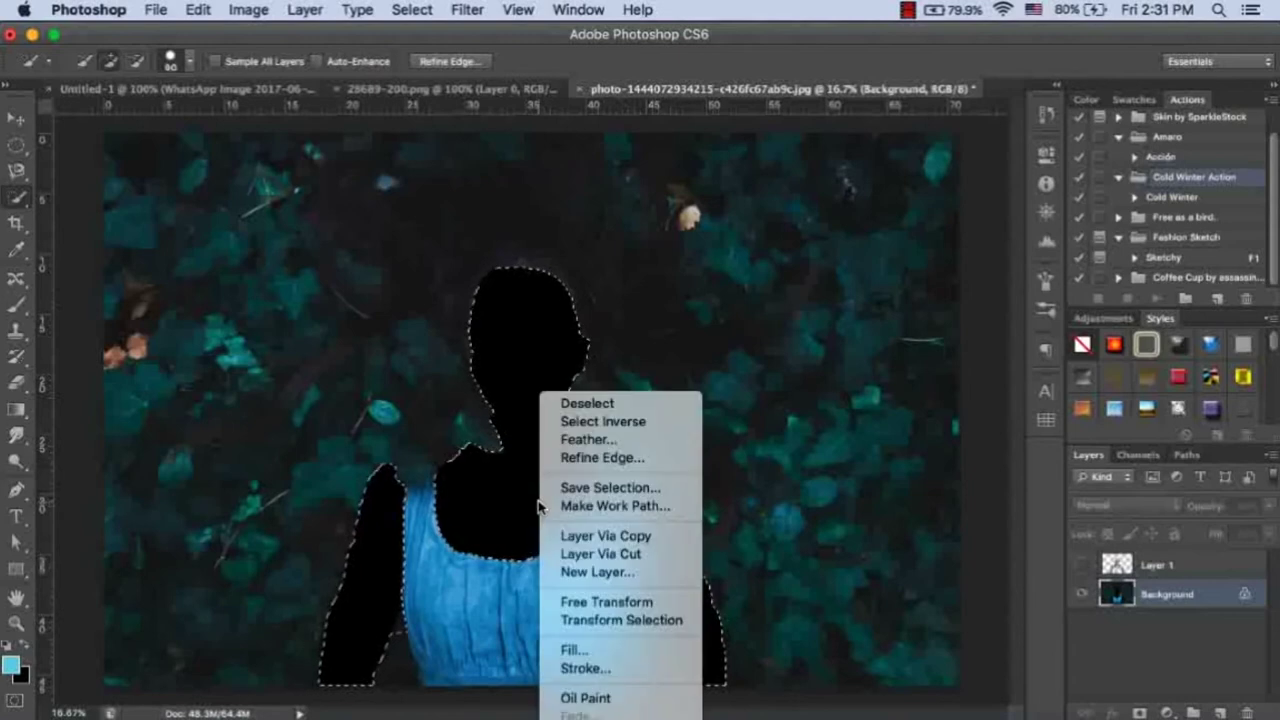
{"action": "left_click", "coordinate": [522, 497]}
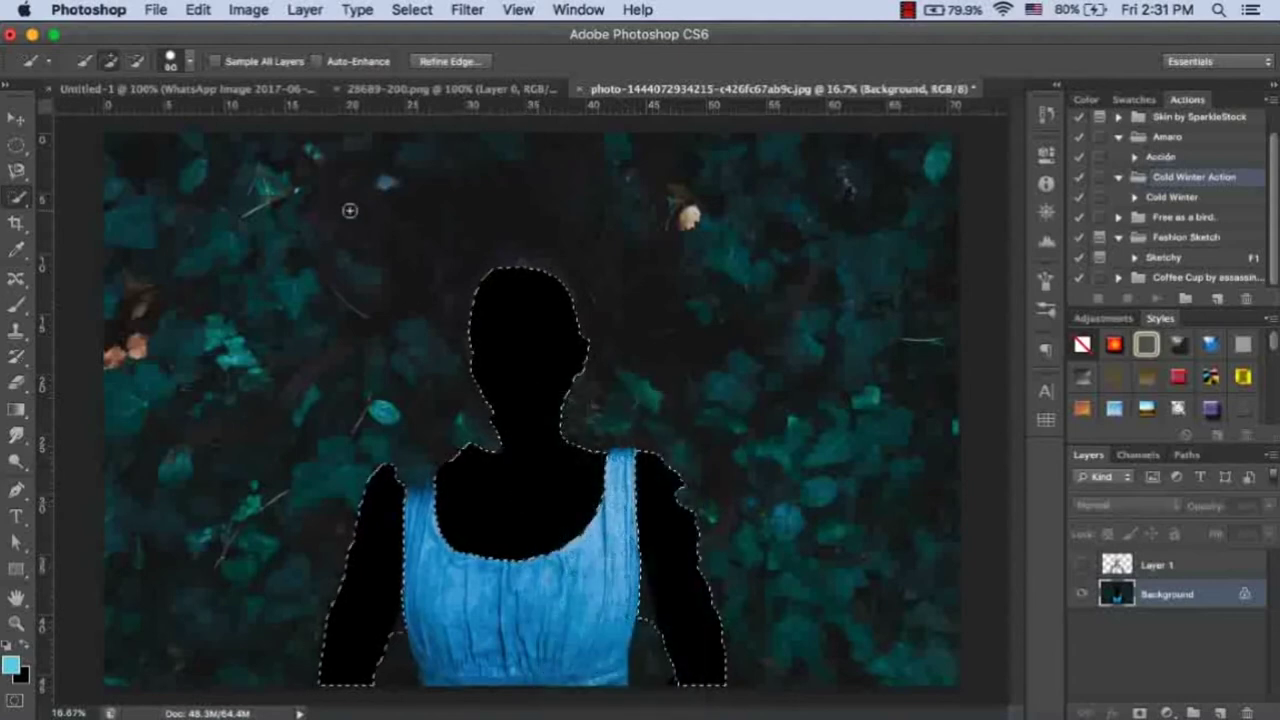
{"action": "left_click", "coordinate": [198, 9]}
{"action": "left_click", "coordinate": [283, 340]}
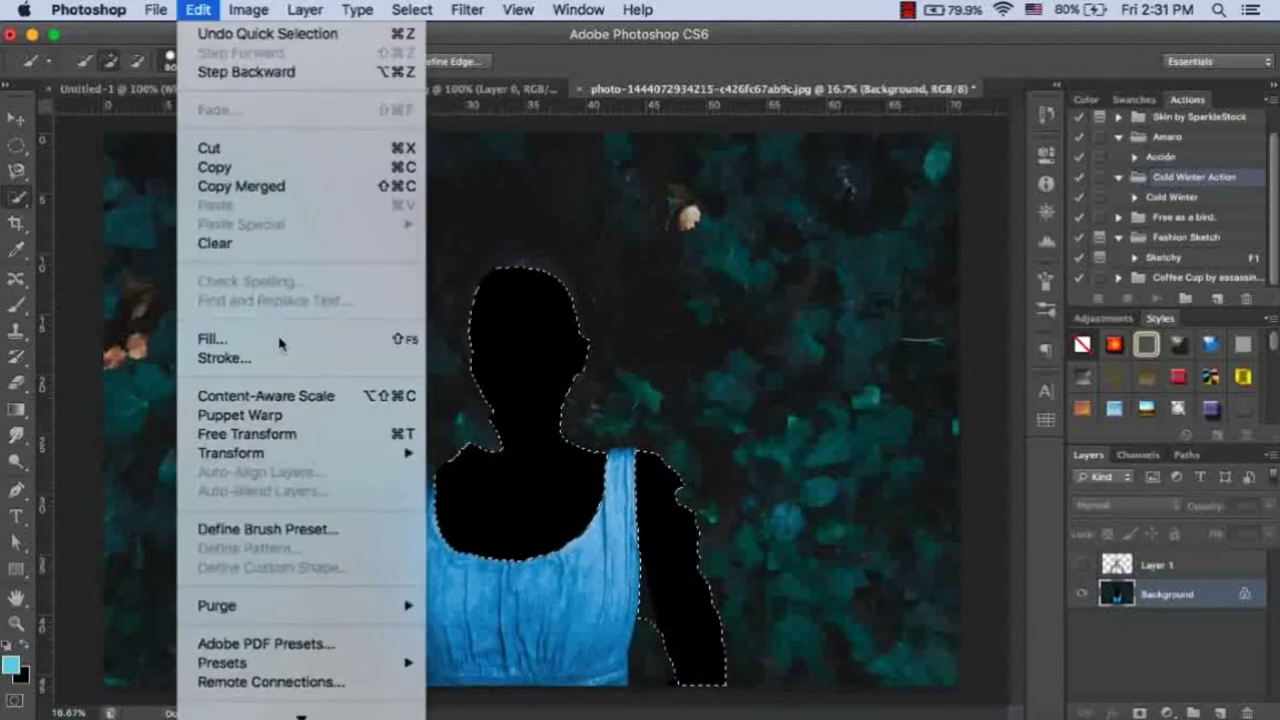
{"action": "left_click", "coordinate": [333, 211]}
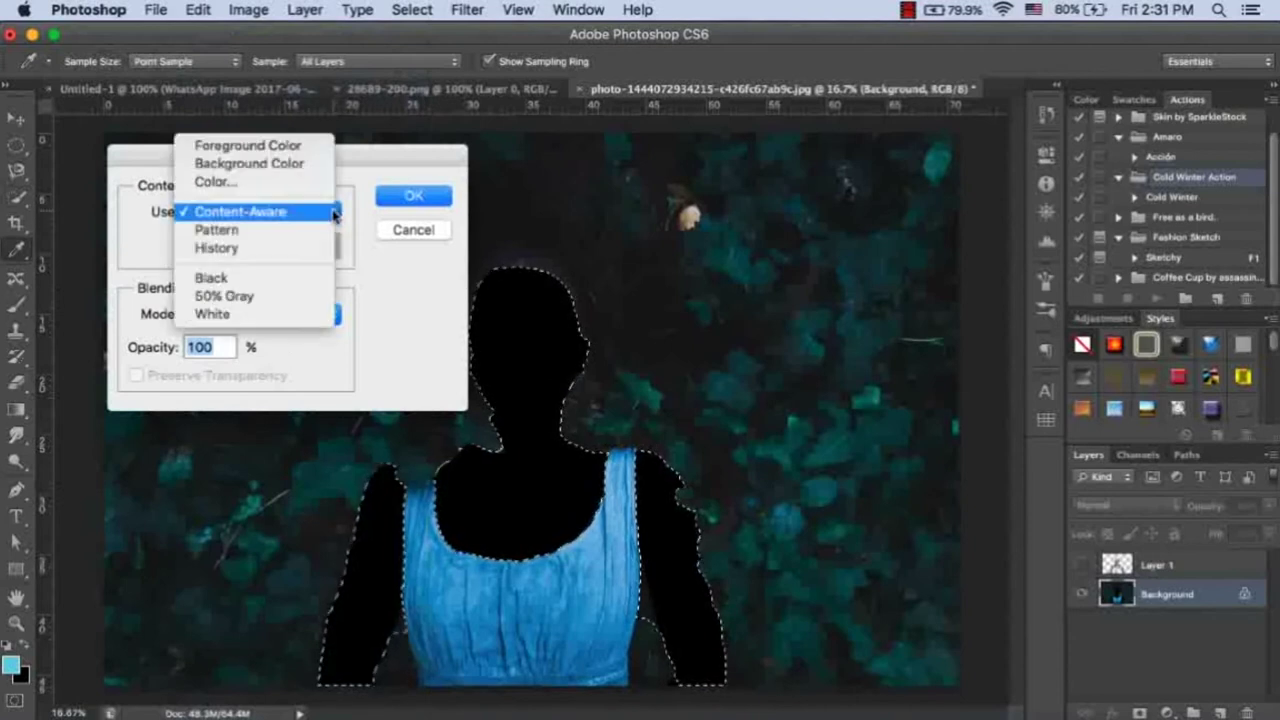
{"action": "left_click", "coordinate": [283, 212]}
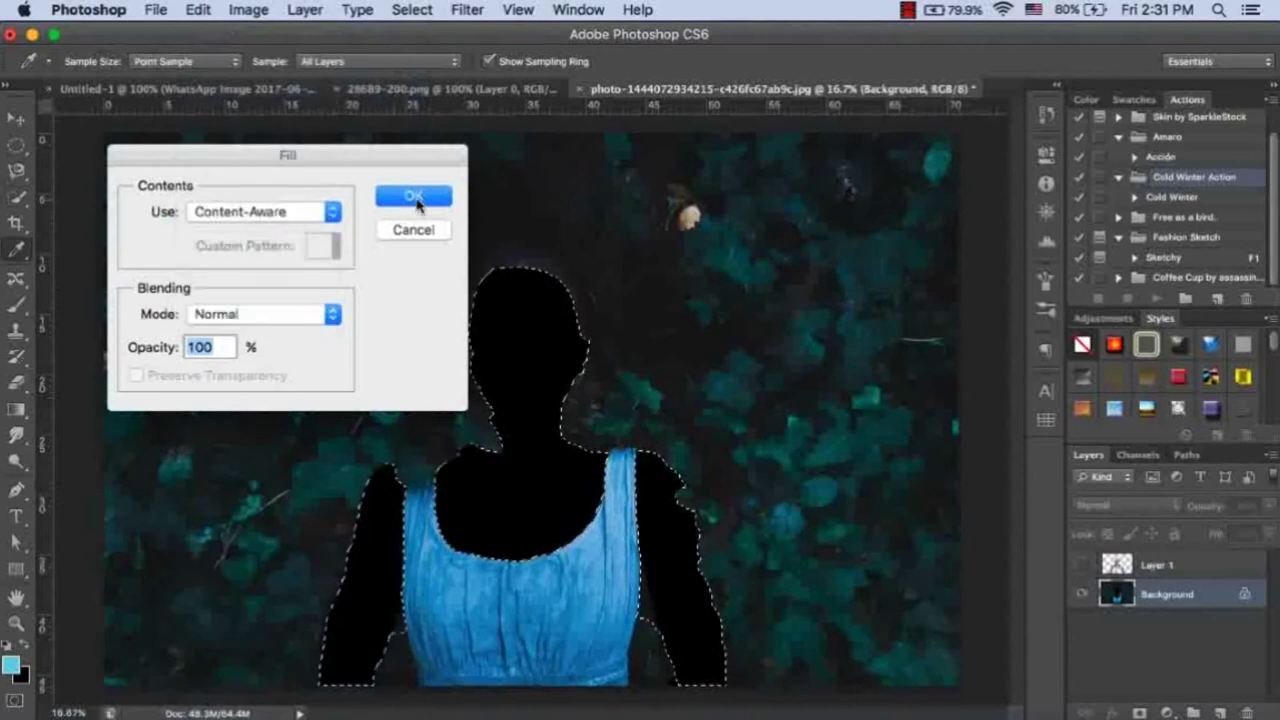
{"action": "left_click", "coordinate": [417, 200]}
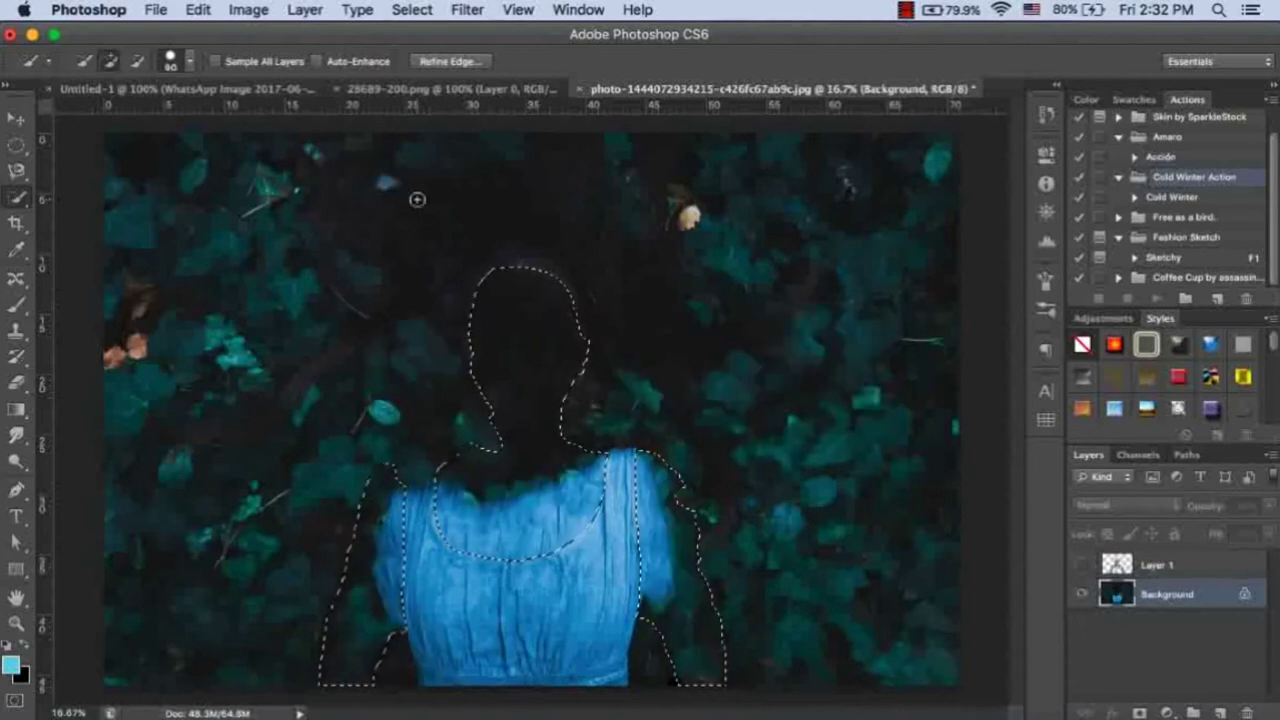
Clone Stamp leaves with a 700 px brush over both sleeves, the left shoulder and head
{"action": "key", "text": "s"}
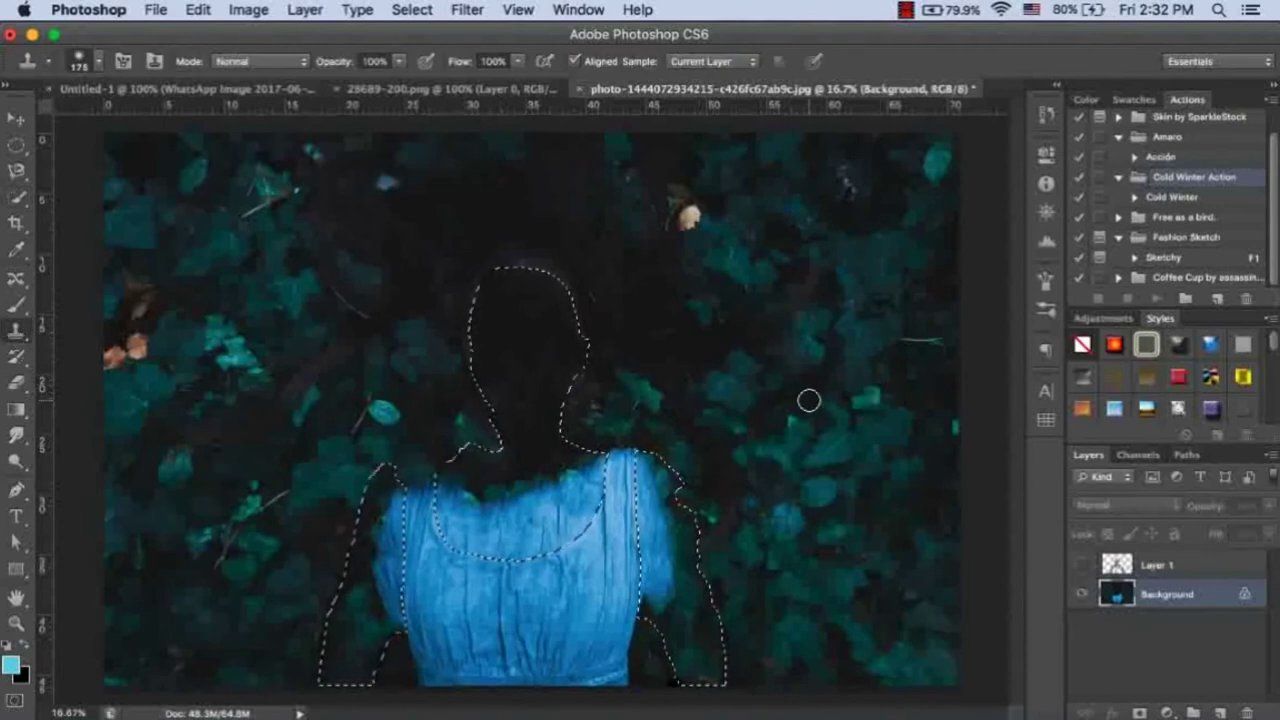
{"action": "key", "text": "bracketright"}
{"action": "key", "text": "bracketright"}
{"action": "key", "text": "bracketright"}
{"action": "key", "text": "bracketright"}
{"action": "key", "text": "bracketright"}
{"action": "key", "text": "bracketright"}
{"action": "key", "text": "bracketright"}
{"action": "key", "text": "bracketright"}
{"action": "mouse_move", "coordinate": [700, 486]}
{"action": "left_mouse_down"}
{"action": "mouse_move", "coordinate": [677, 537]}
{"action": "mouse_move", "coordinate": [686, 643]}
{"action": "mouse_move", "coordinate": [629, 429]}
{"action": "mouse_move", "coordinate": [663, 457]}
{"action": "mouse_move", "coordinate": [643, 486]}
{"action": "mouse_move", "coordinate": [685, 610]}
{"action": "left_mouse_up"}
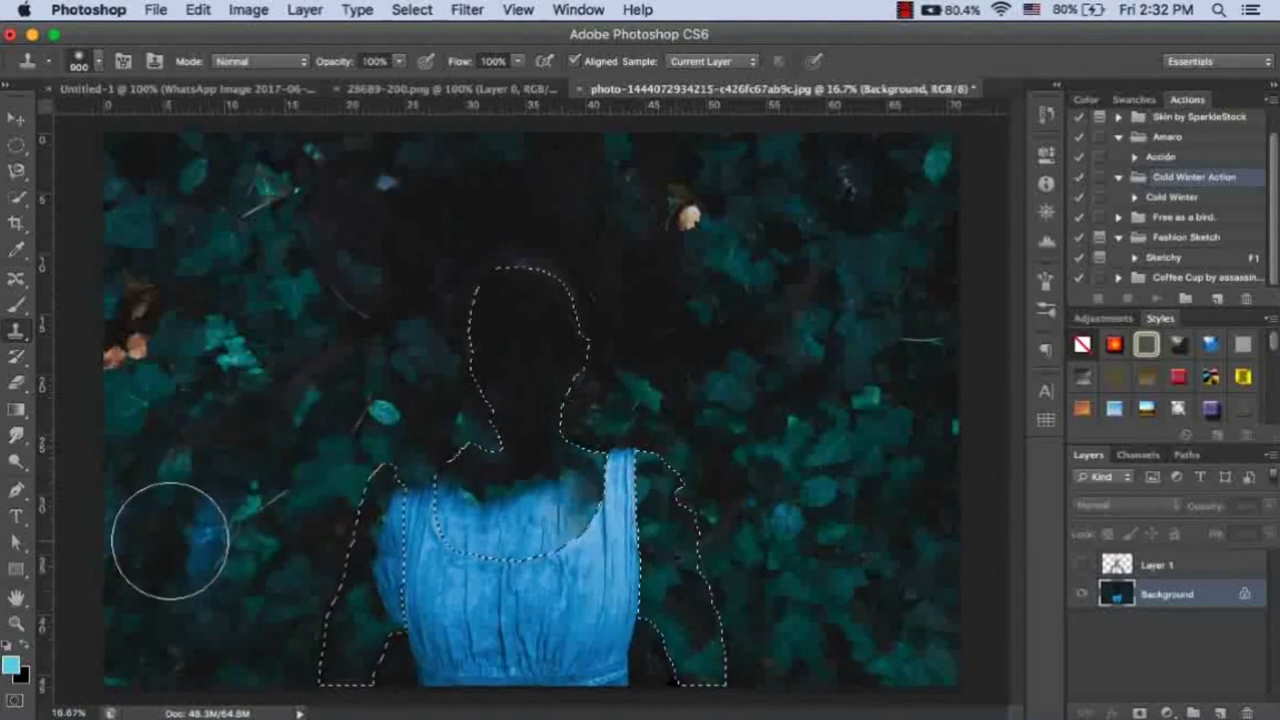
{"action": "mouse_move", "coordinate": [366, 523]}
{"action": "left_mouse_down"}
{"action": "mouse_move", "coordinate": [357, 571]}
{"action": "mouse_move", "coordinate": [365, 530]}
{"action": "mouse_move", "coordinate": [371, 643]}
{"action": "mouse_move", "coordinate": [343, 491]}
{"action": "mouse_move", "coordinate": [363, 629]}
{"action": "left_mouse_up"}
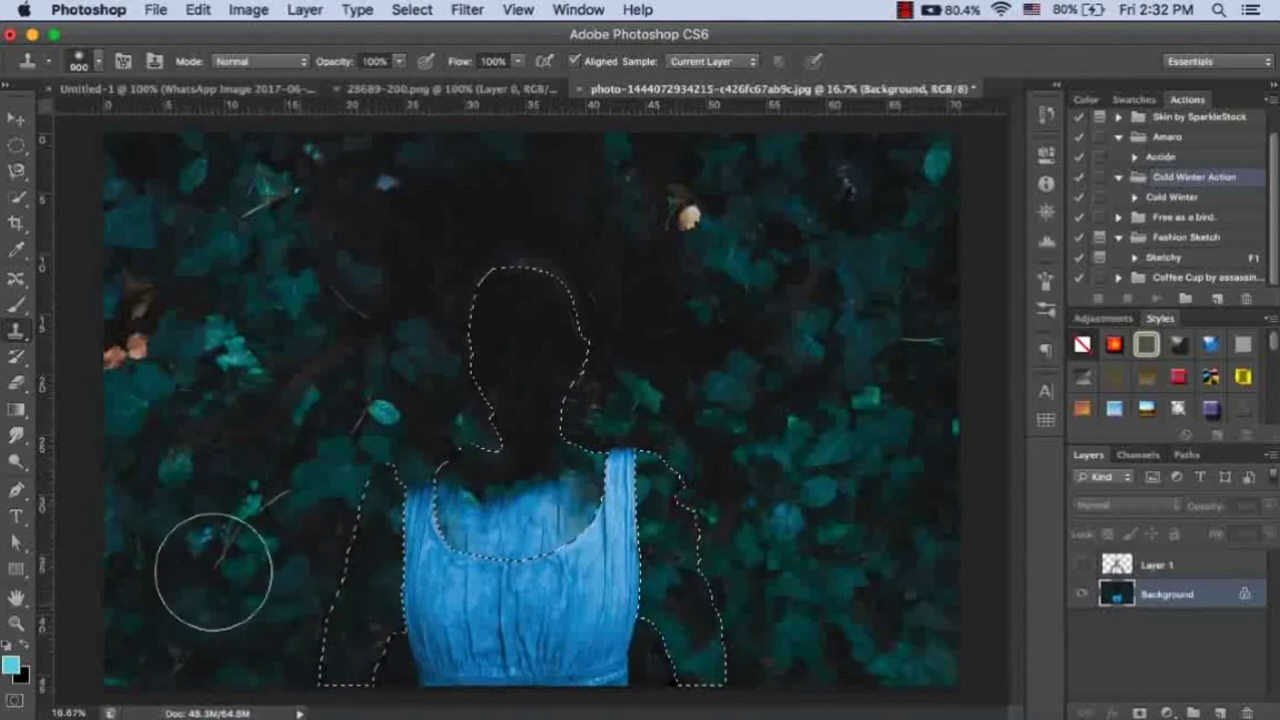
{"action": "mouse_move", "coordinate": [470, 530]}
{"action": "left_mouse_down"}
{"action": "mouse_move", "coordinate": [429, 516]}
{"action": "mouse_move", "coordinate": [594, 523]}
{"action": "mouse_move", "coordinate": [514, 471]}
{"action": "mouse_move", "coordinate": [408, 520]}
{"action": "left_mouse_up"}
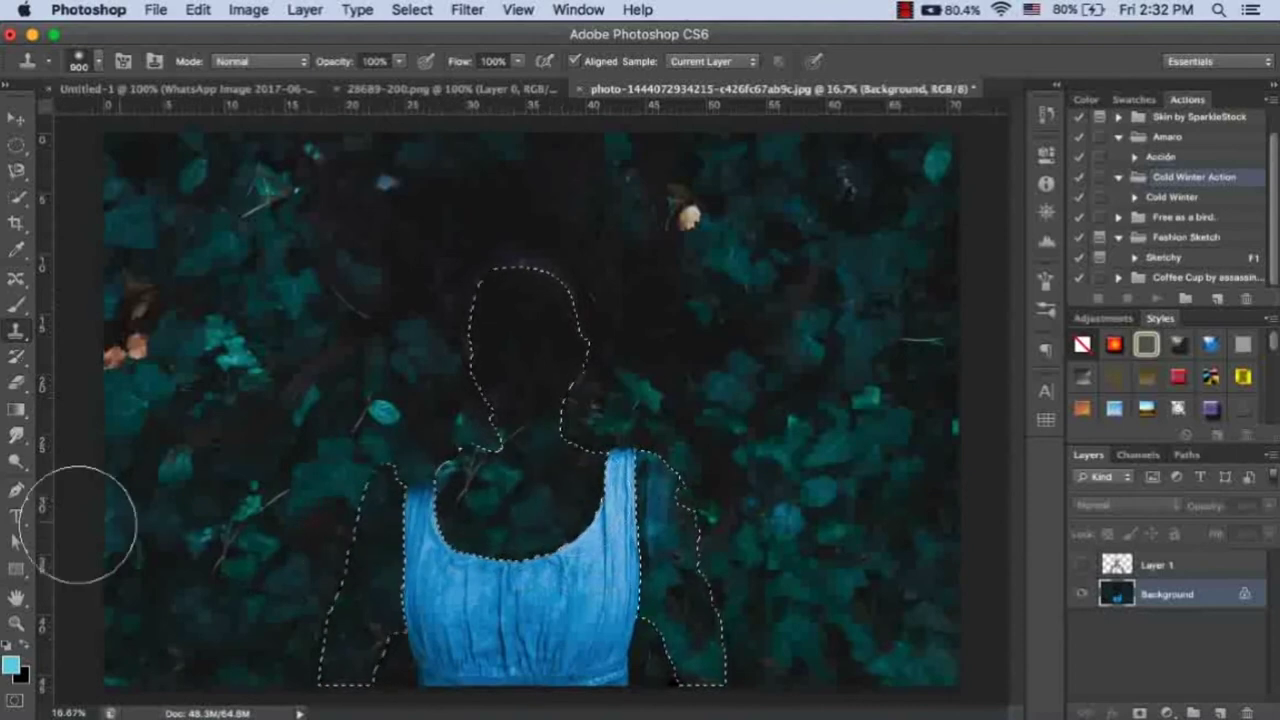
{"action": "mouse_move", "coordinate": [426, 447]}
{"action": "left_mouse_down"}
{"action": "mouse_move", "coordinate": [500, 429]}
{"action": "mouse_move", "coordinate": [571, 386]}
{"action": "left_mouse_up"}
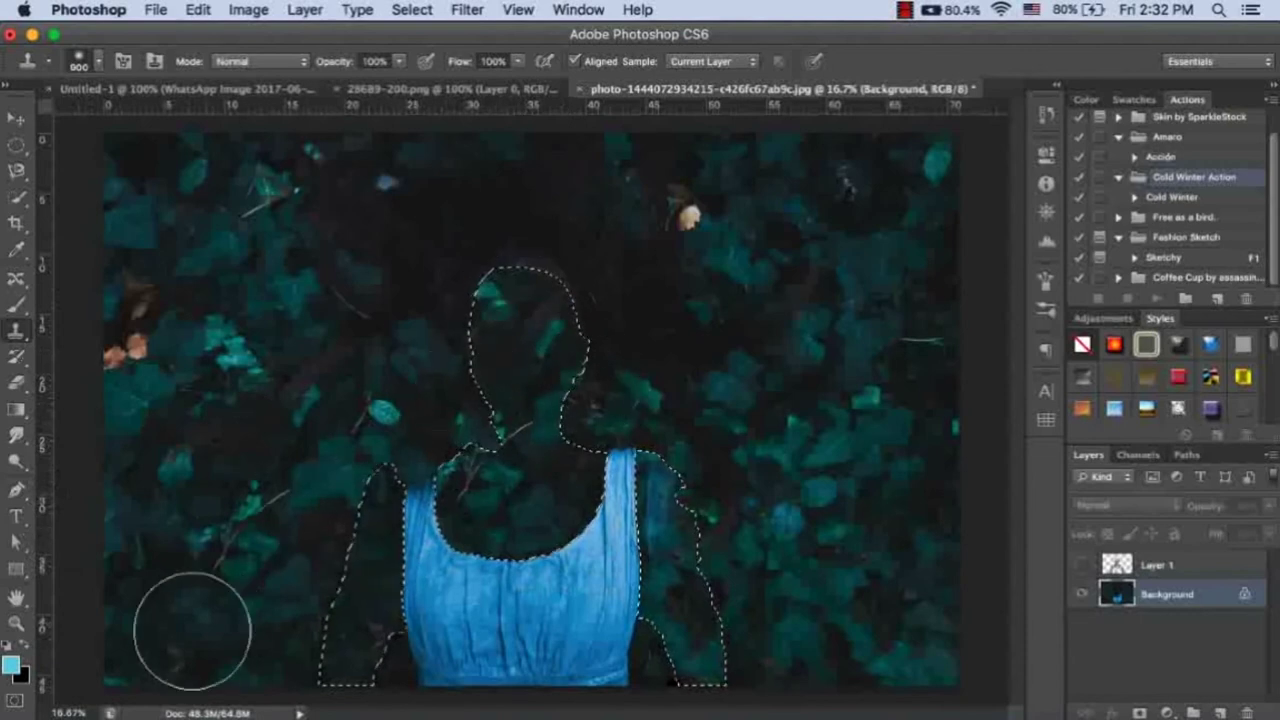
{"action": "mouse_move", "coordinate": [480, 400]}
{"action": "left_mouse_down"}
{"action": "mouse_move", "coordinate": [563, 432]}
{"action": "mouse_move", "coordinate": [575, 420]}
{"action": "left_mouse_up"}
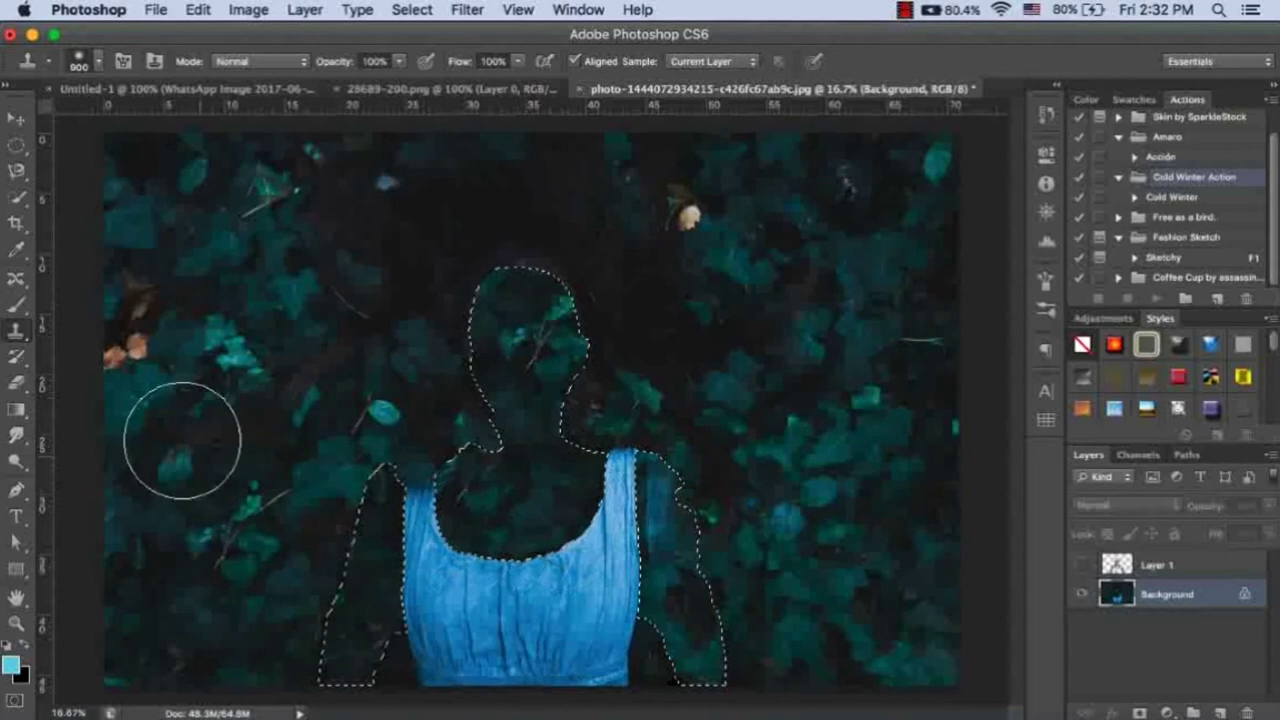
Deselect the figure, make Layer 1 visible and active, and blend it in Soft Light
{"action": "left_click", "coordinate": [16, 118]}
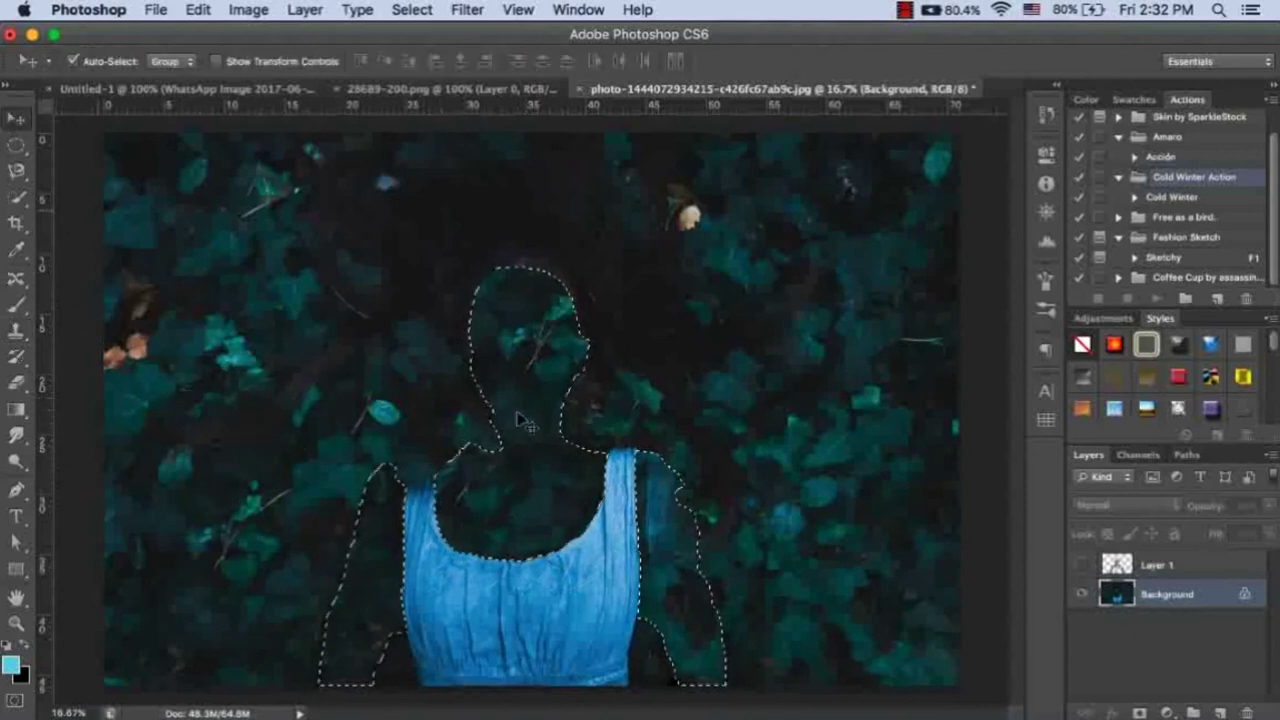
{"action": "key", "text": "super+d"}
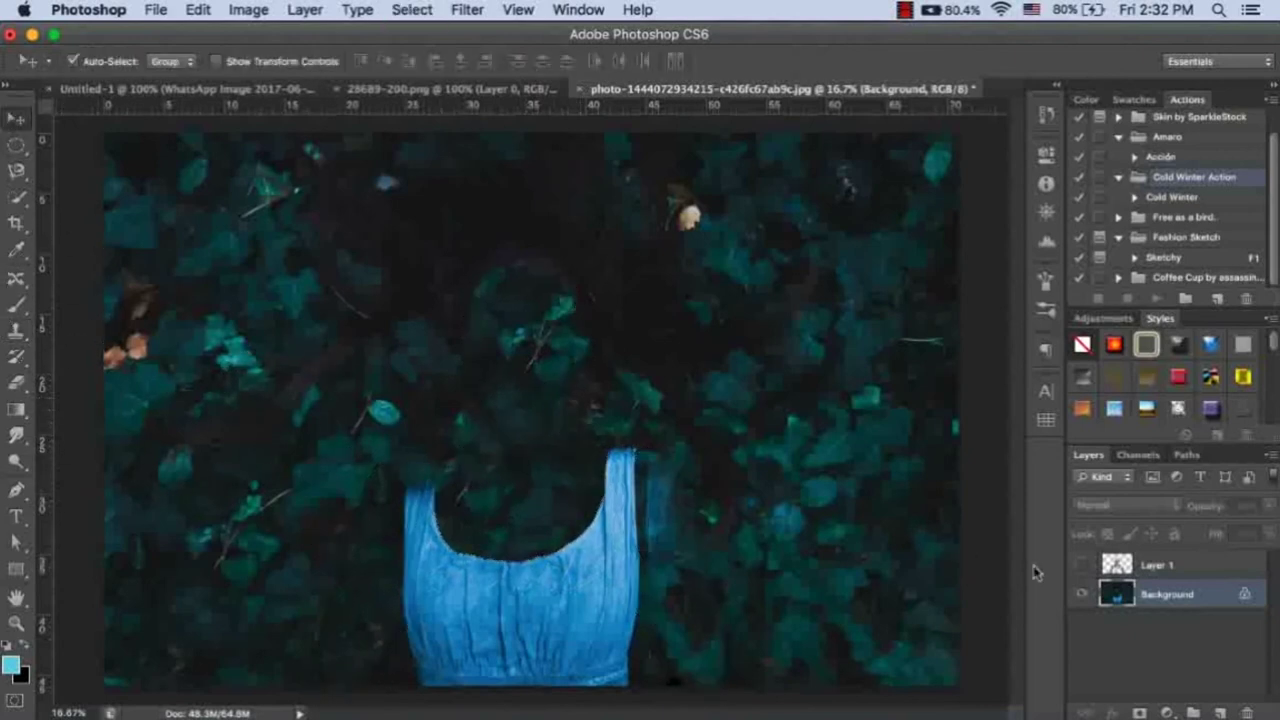
{"action": "left_click", "coordinate": [1086, 567]}
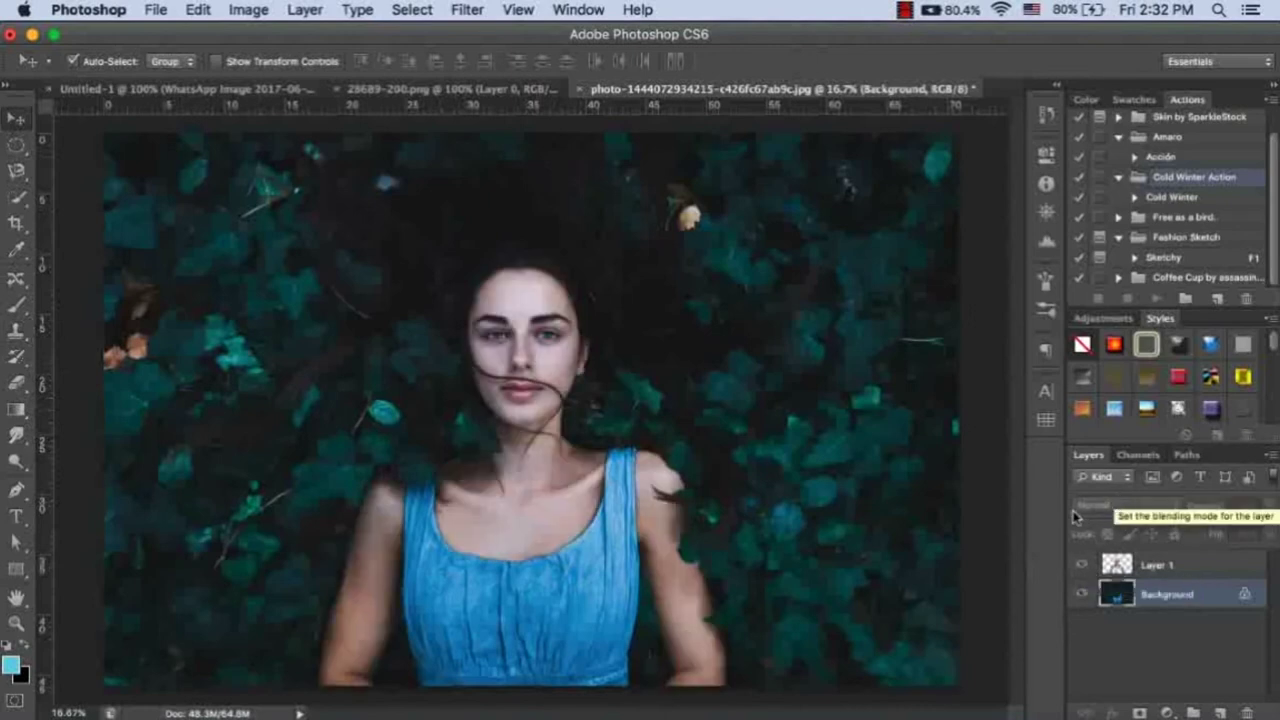
{"action": "left_click", "coordinate": [1130, 565]}
{"action": "left_click", "coordinate": [1122, 506]}
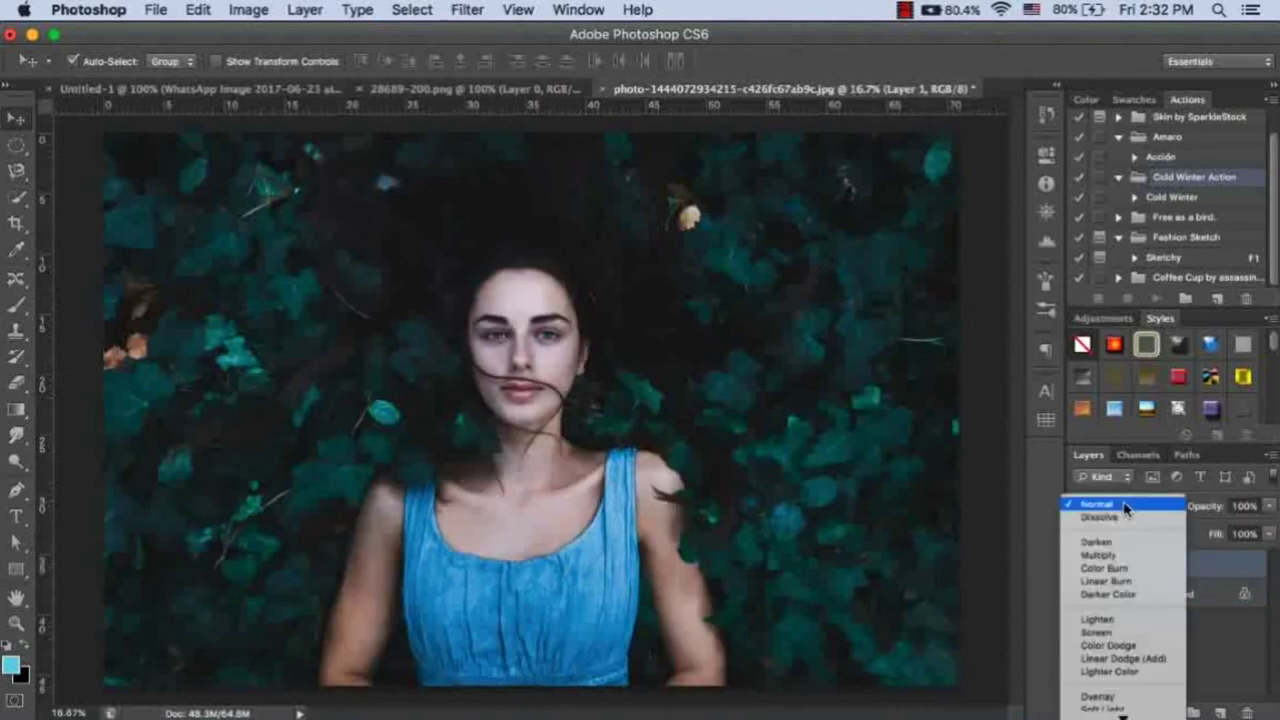
{"action": "scroll", "coordinate": [1115, 622], "scroll_direction": "down", "scroll_amount": 3}
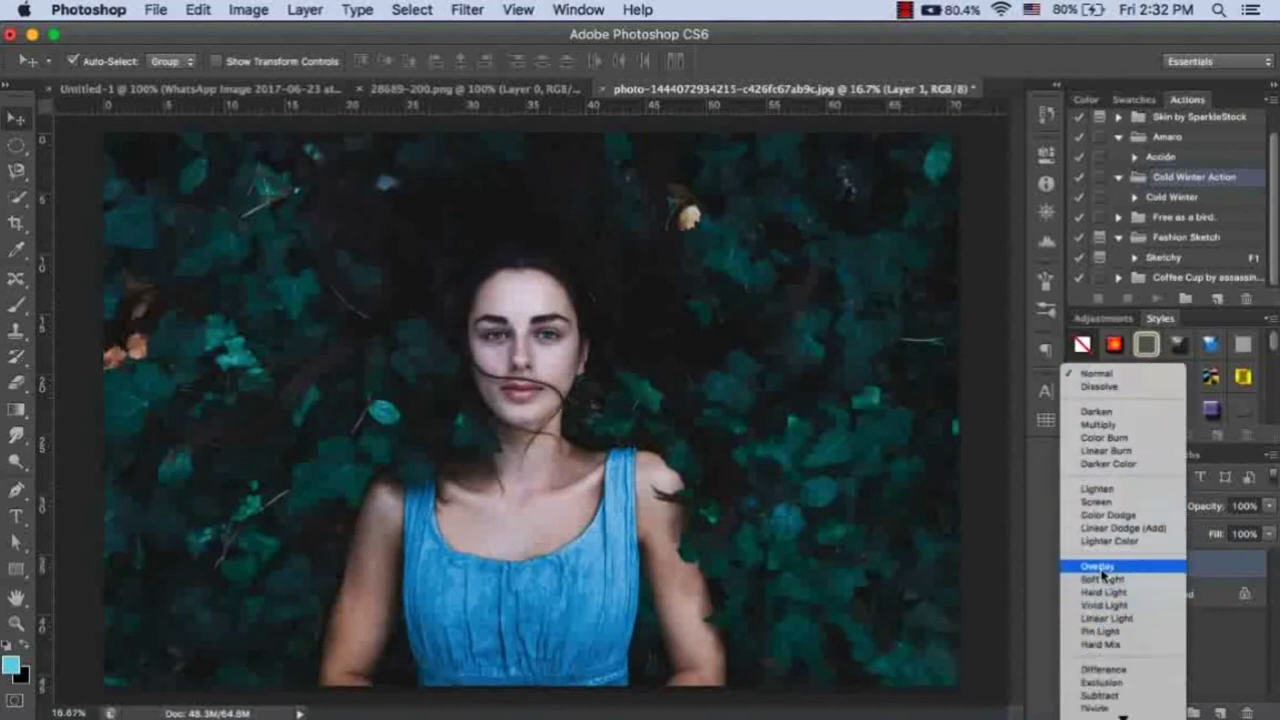
{"action": "left_click", "coordinate": [1103, 580]}
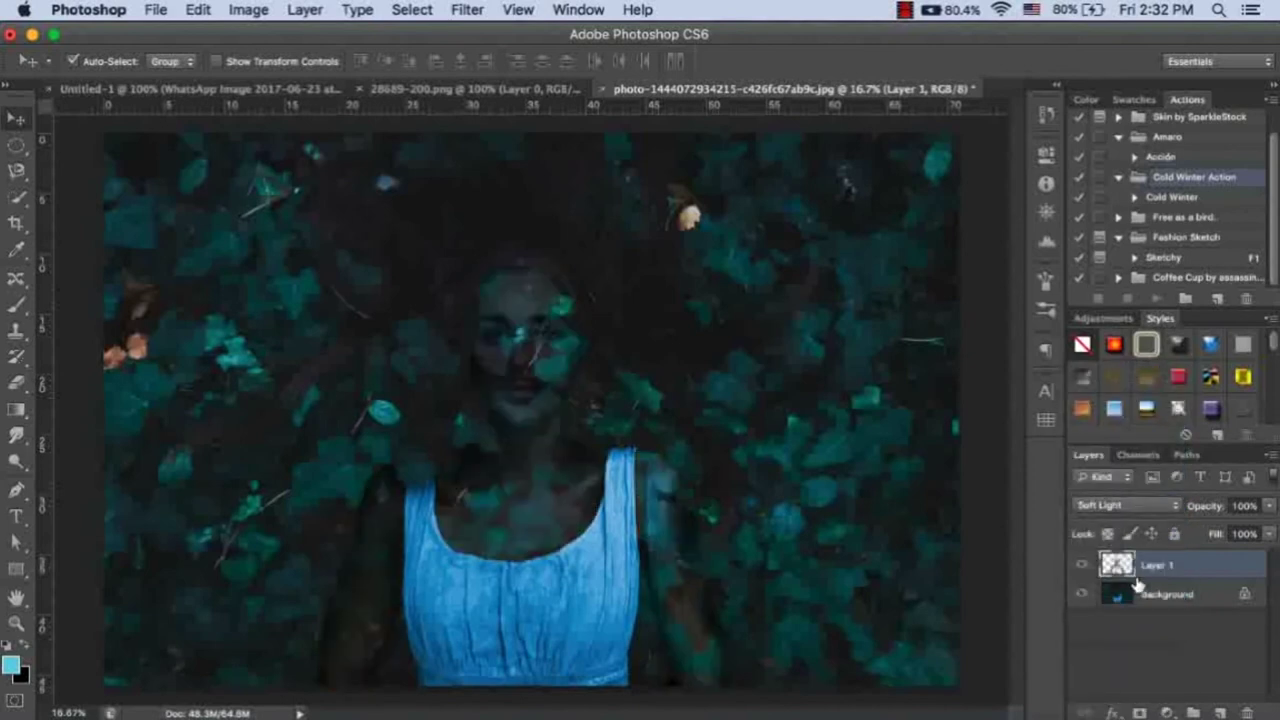
Open Layer 1's Layer Style, try then drop Drop Shadow and Inner Glow, and enable Inner Shadow
{"action": "right_click", "coordinate": [1204, 568]}
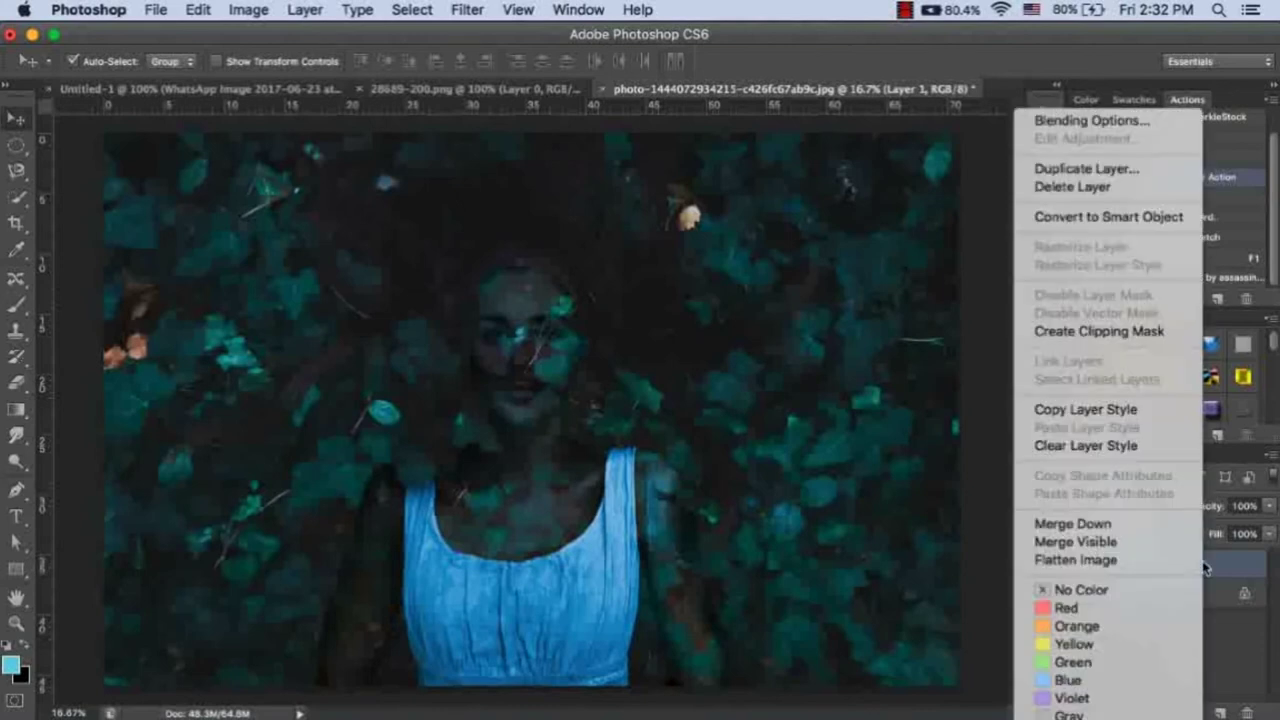
{"action": "left_click", "coordinate": [1080, 122]}
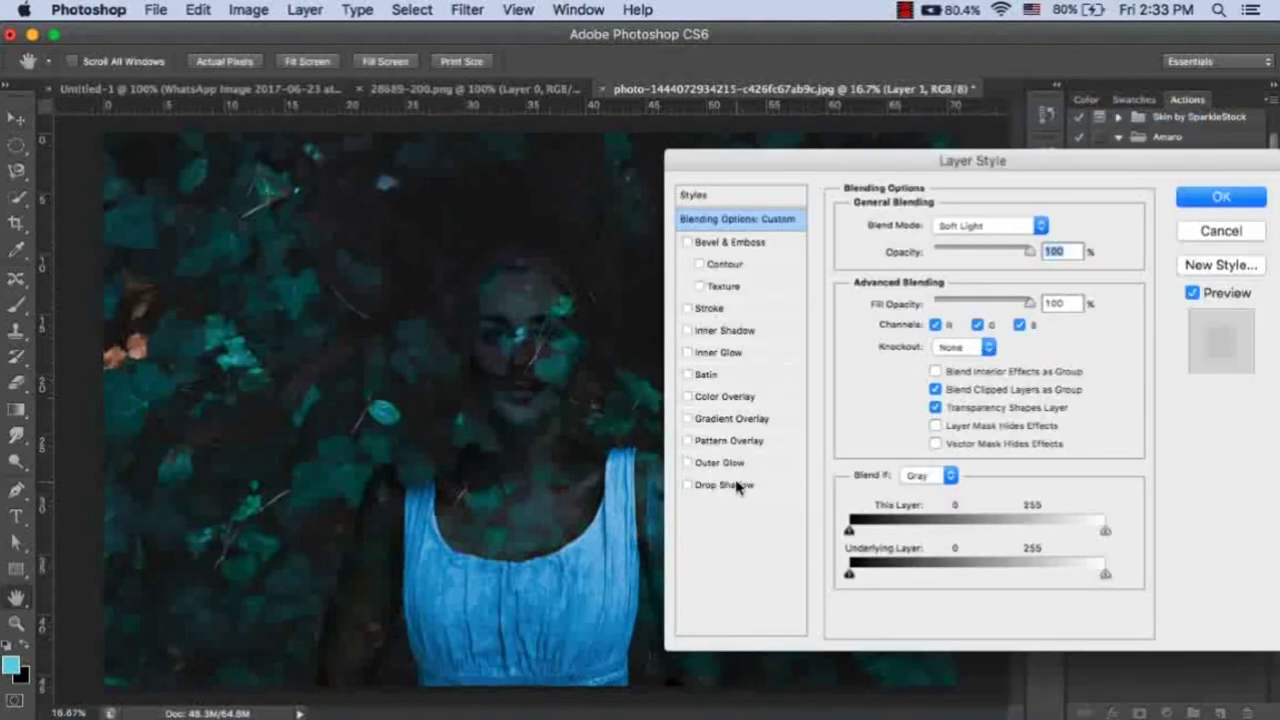
{"action": "left_click", "coordinate": [736, 485]}
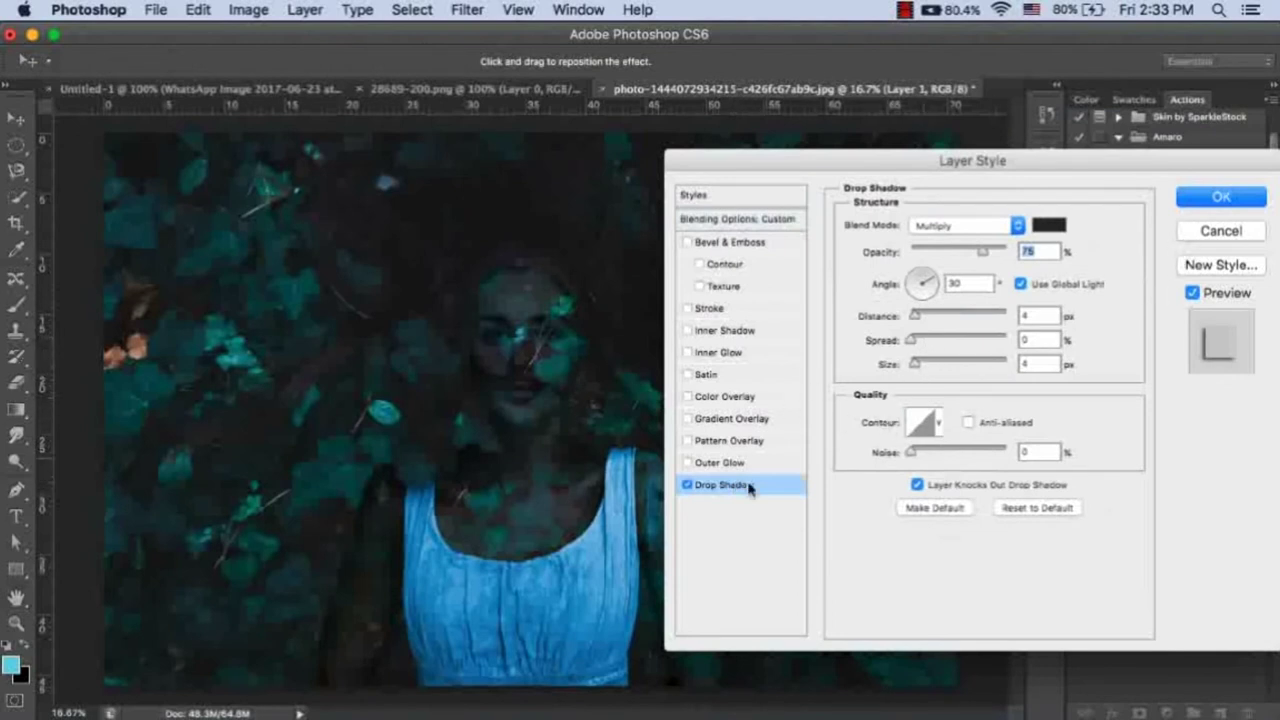
{"action": "left_click", "coordinate": [687, 485]}
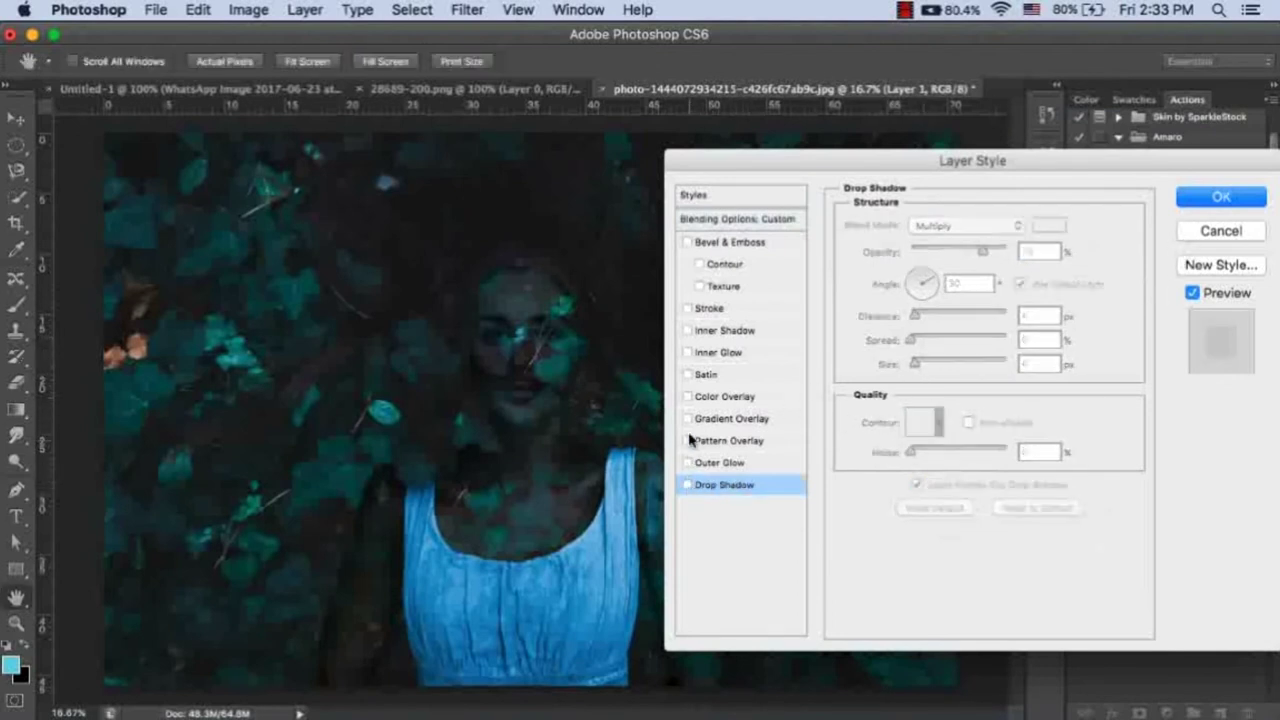
{"action": "left_click", "coordinate": [687, 353]}
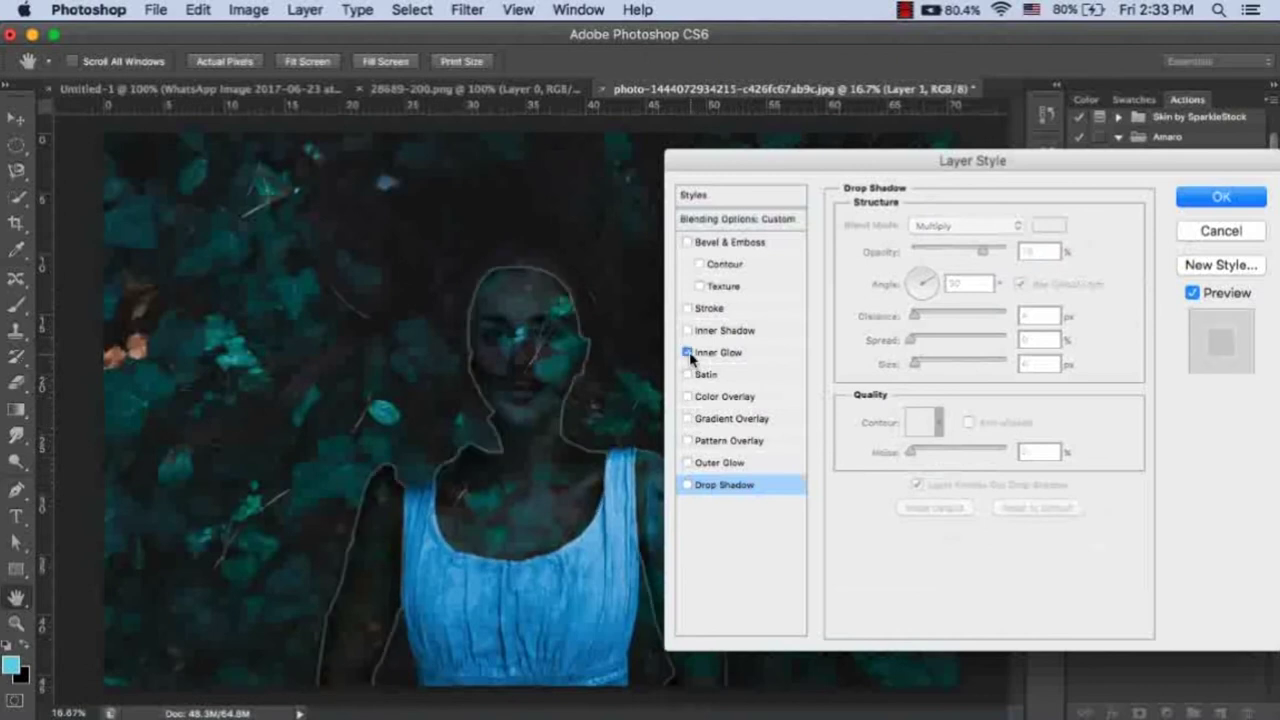
{"action": "left_click", "coordinate": [687, 353]}
{"action": "left_click", "coordinate": [687, 330]}
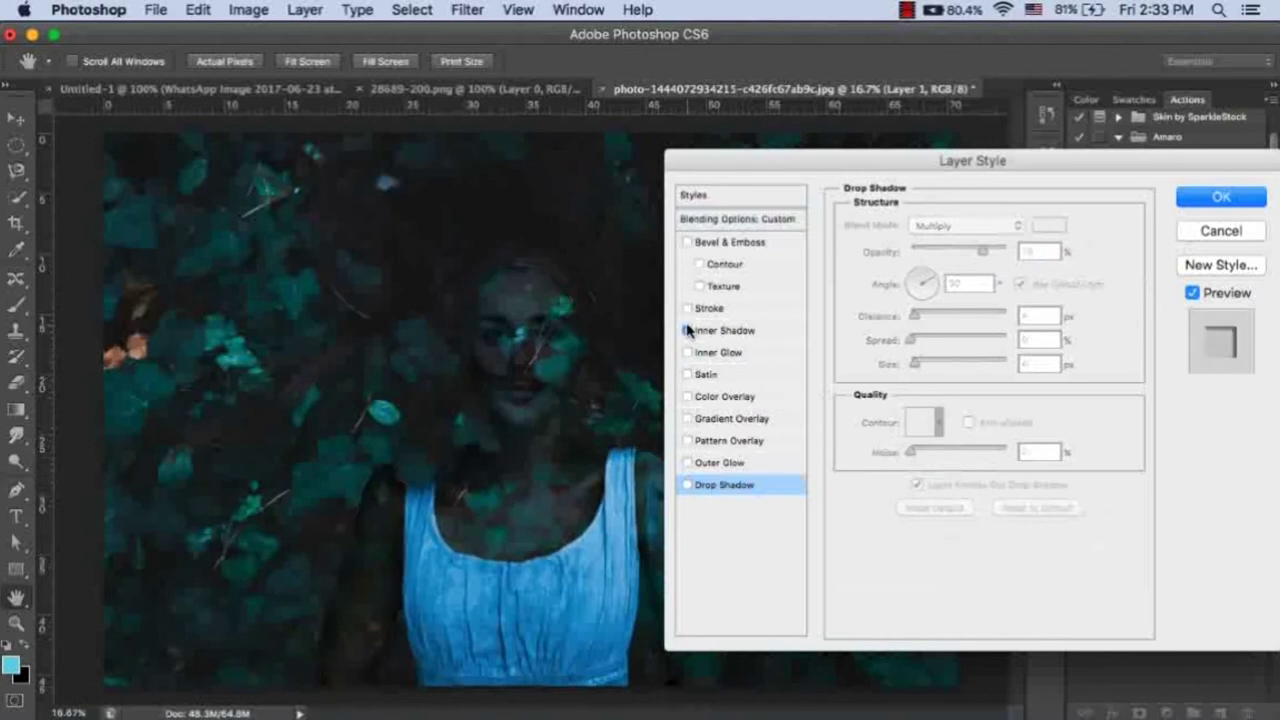
{"action": "left_click", "coordinate": [708, 332]}
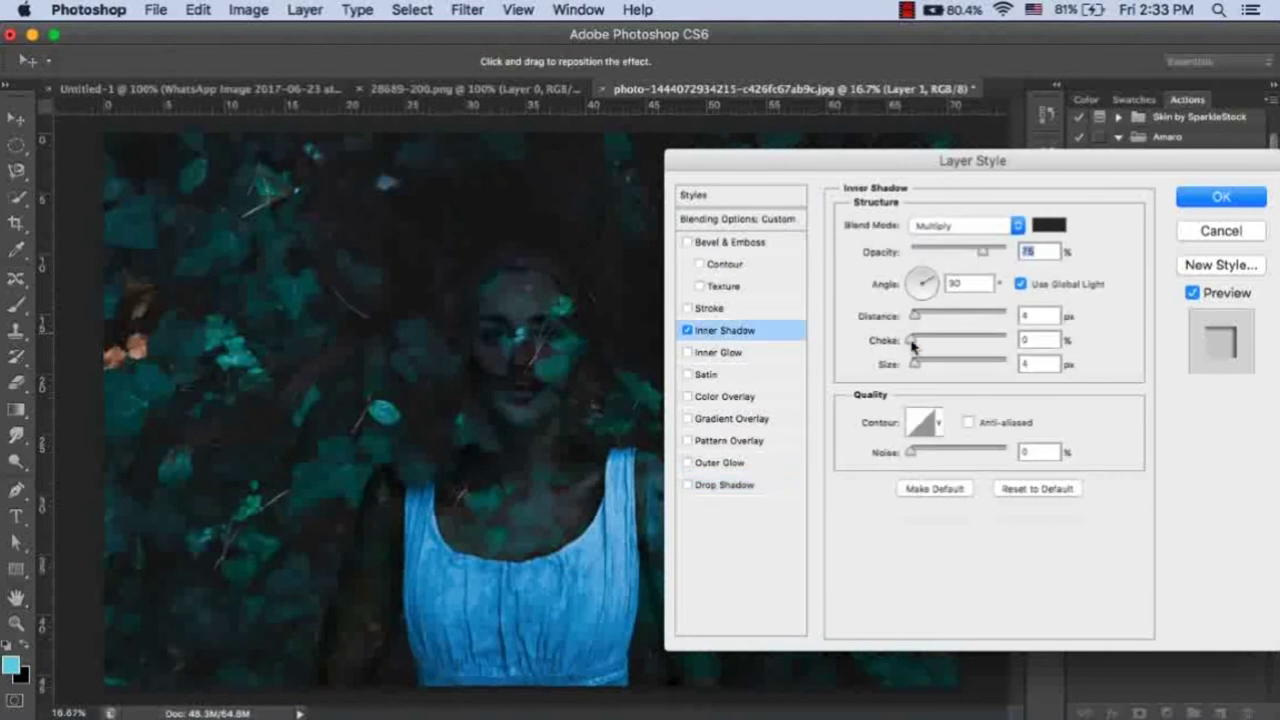
Set the inner shadow to 0 px distance, 1% choke, about 106 px size and 32% opacity
{"action": "left_click", "coordinate": [1004, 252]}
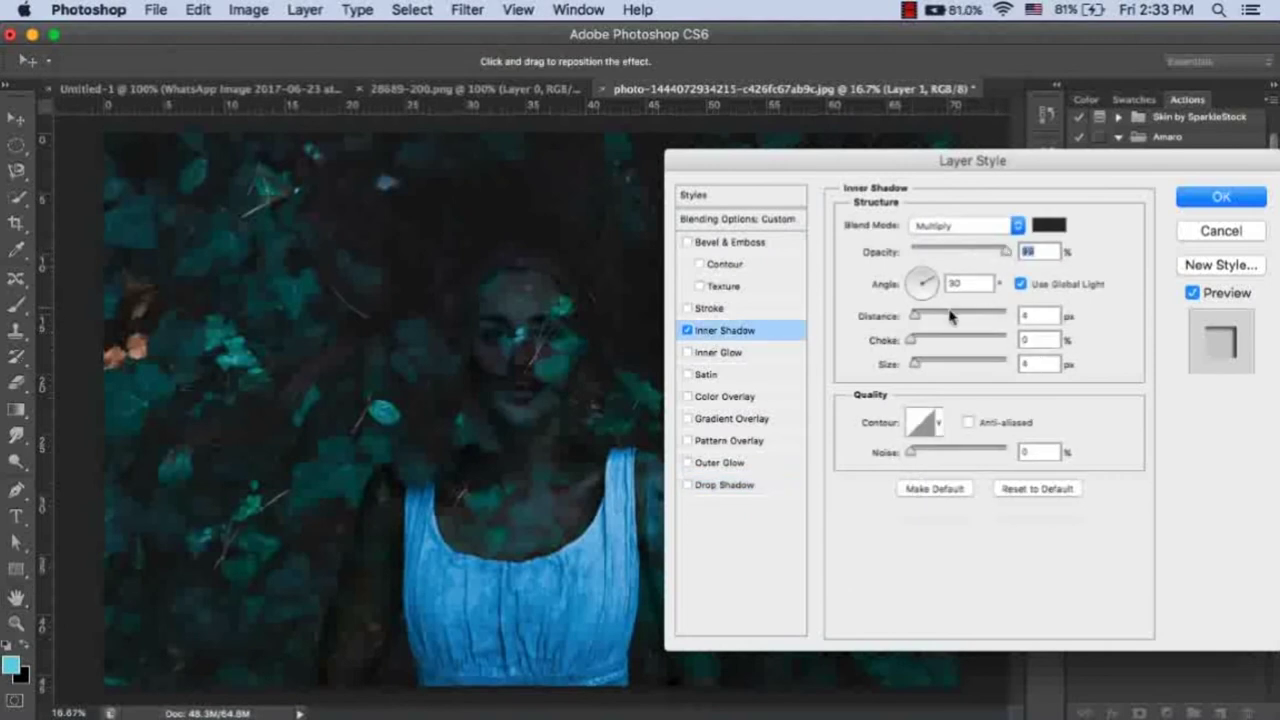
{"action": "left_click_drag", "start_coordinate": [914, 316], "coordinate": [882, 318]}
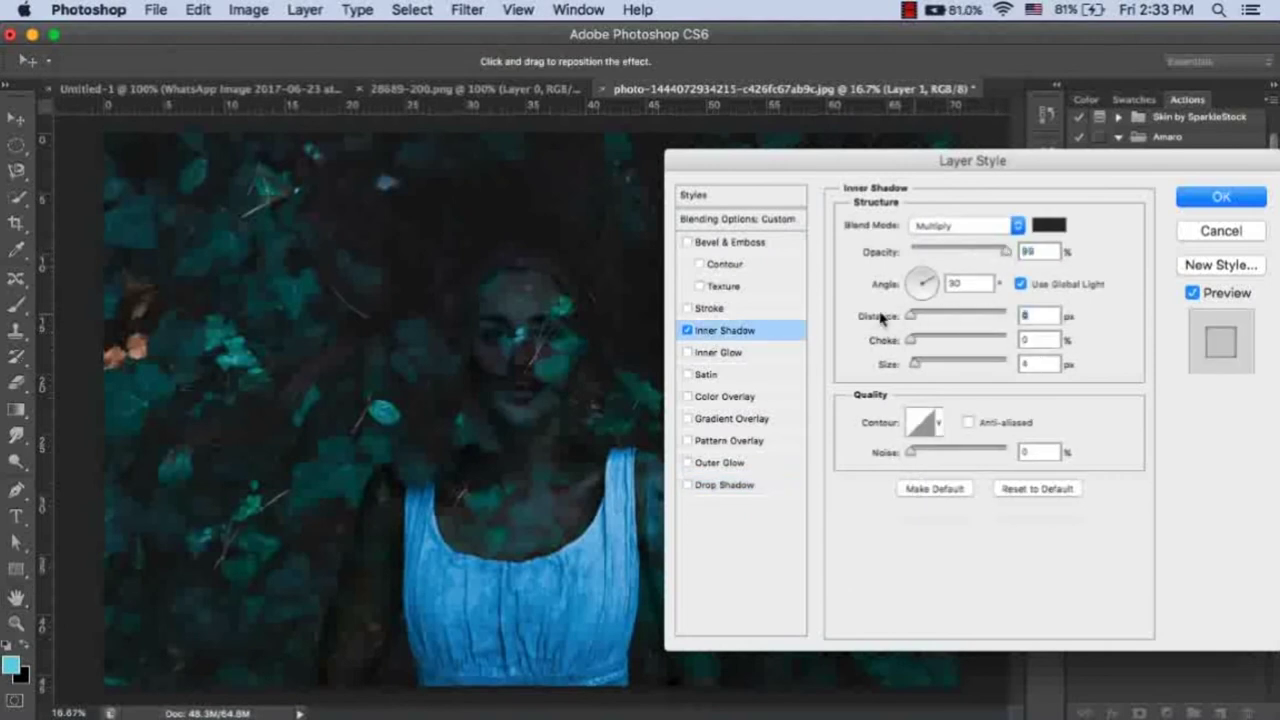
{"action": "left_click", "coordinate": [922, 365]}
{"action": "left_click", "coordinate": [920, 340]}
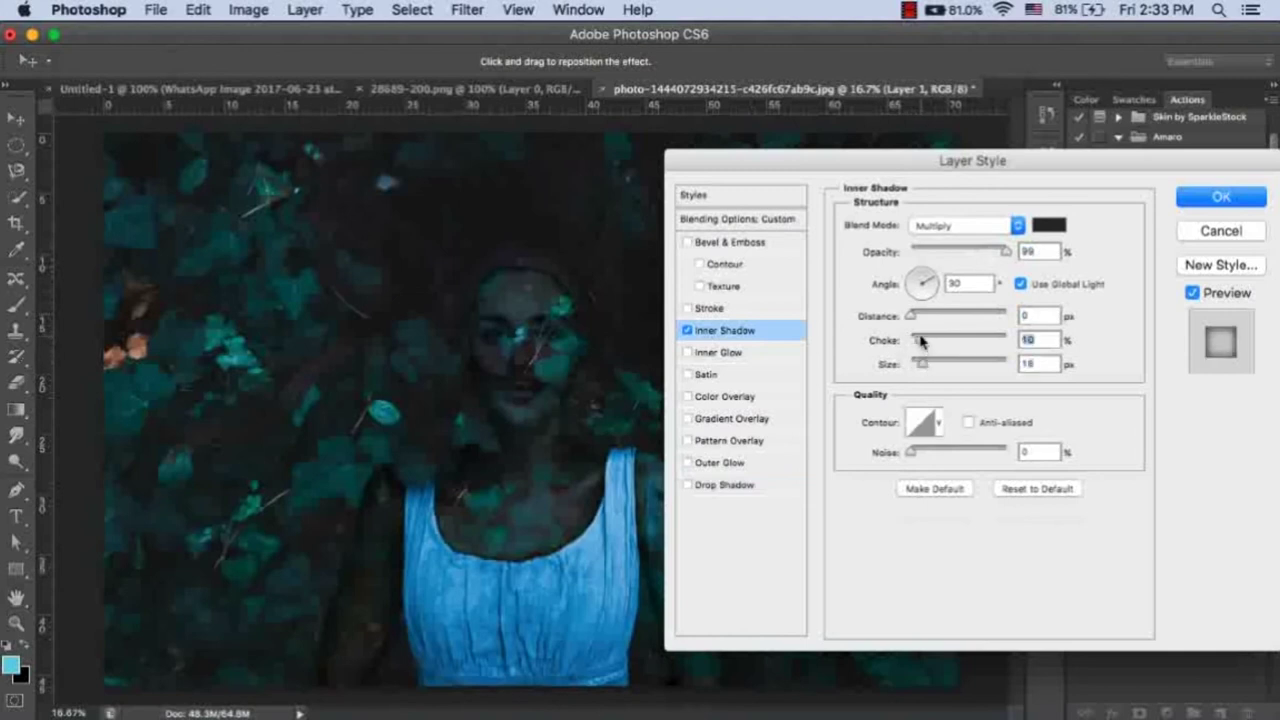
{"action": "left_click_drag", "start_coordinate": [920, 340], "coordinate": [911, 340]}
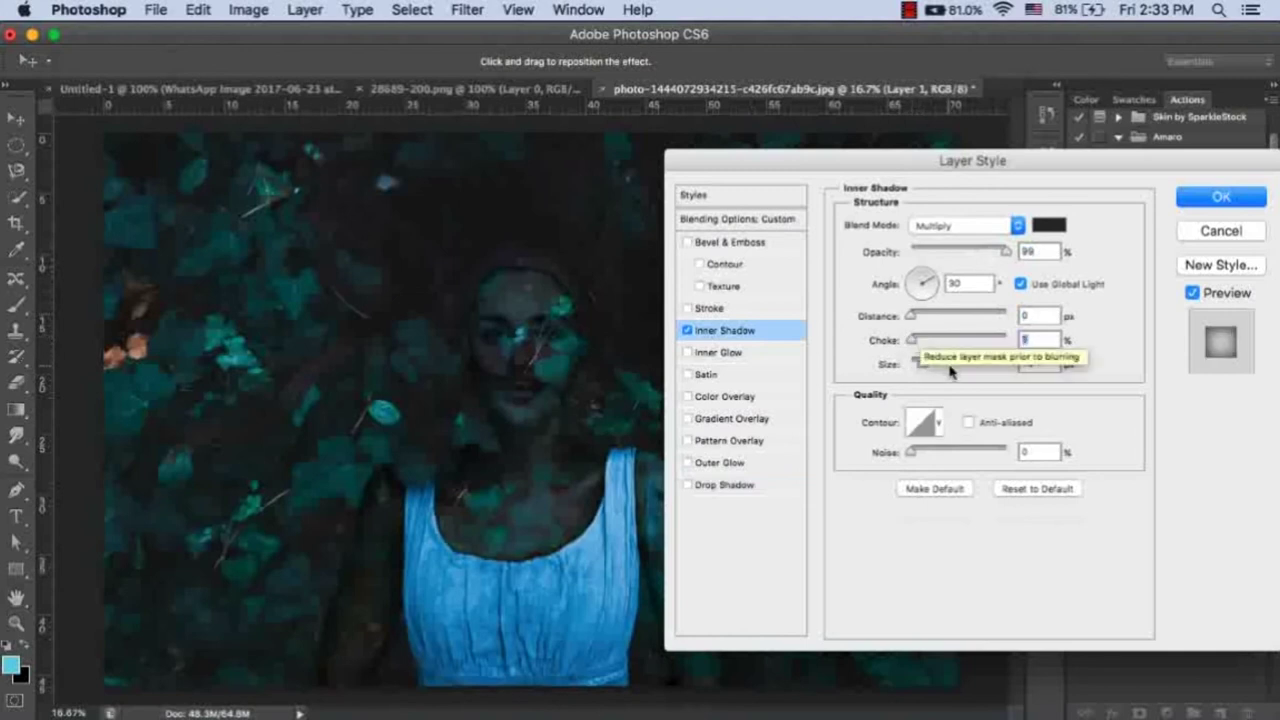
{"action": "left_click", "coordinate": [951, 364]}
{"action": "left_click", "coordinate": [942, 365]}
{"action": "left_click", "coordinate": [959, 366]}
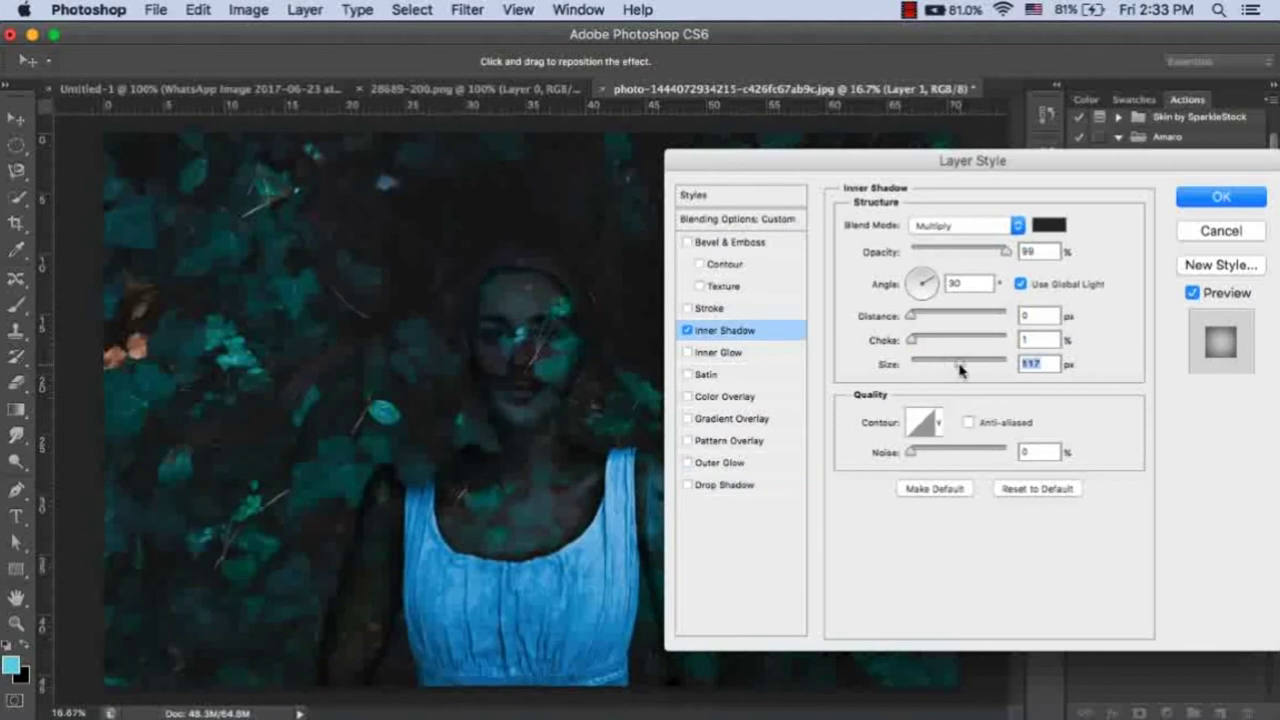
{"action": "left_click_drag", "start_coordinate": [981, 252], "coordinate": [958, 253]}
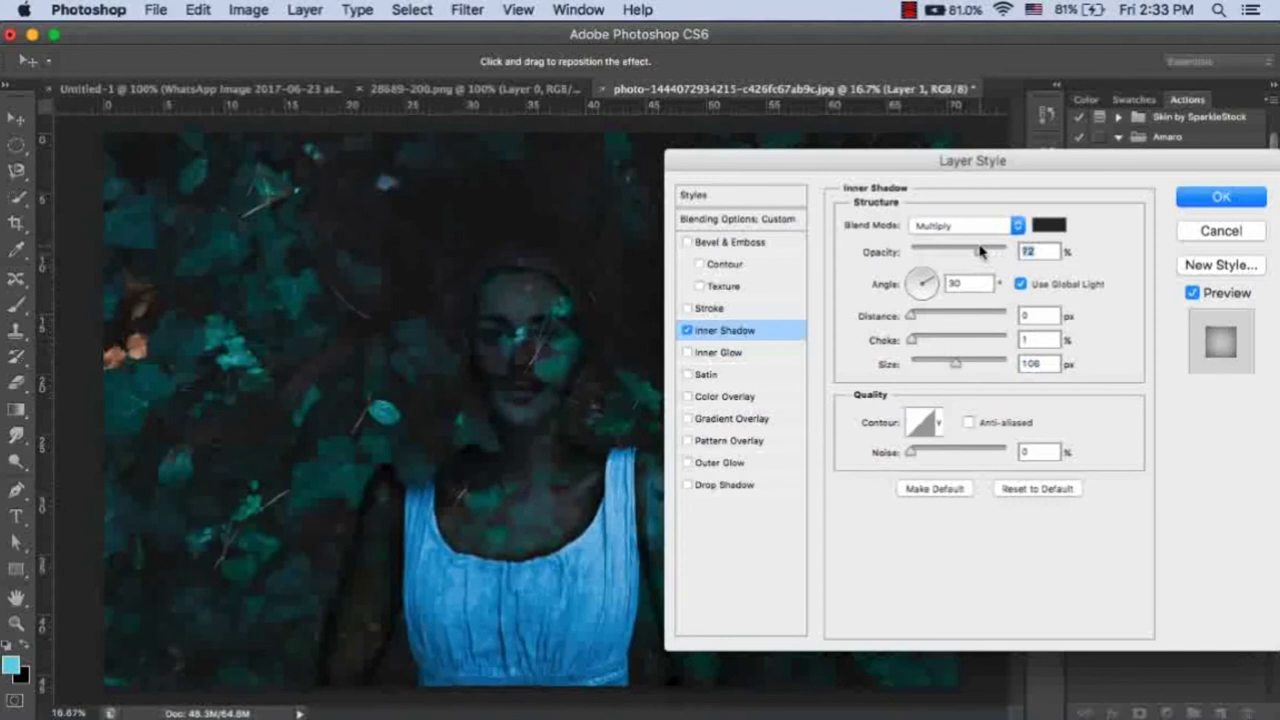
Change the inner shadow colour to near-black #171717
{"action": "left_click", "coordinate": [1060, 228]}
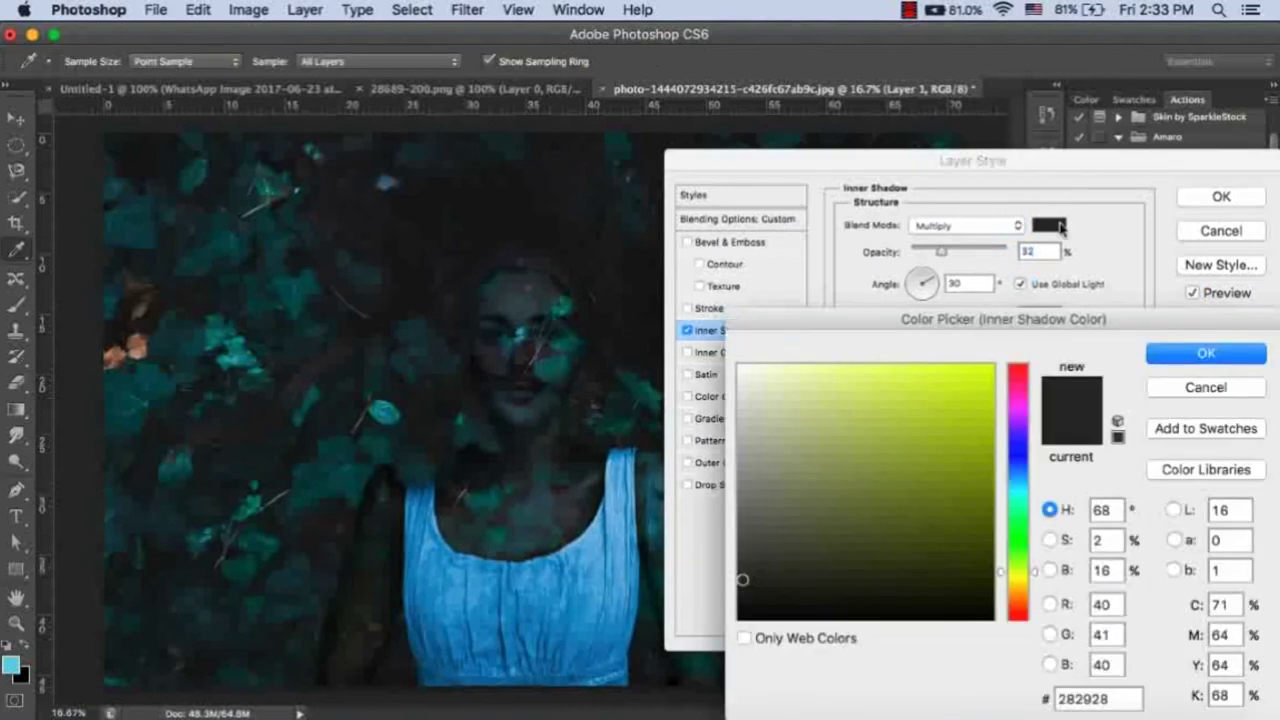
{"action": "left_click", "coordinate": [518, 248]}
{"action": "left_click", "coordinate": [518, 248]}
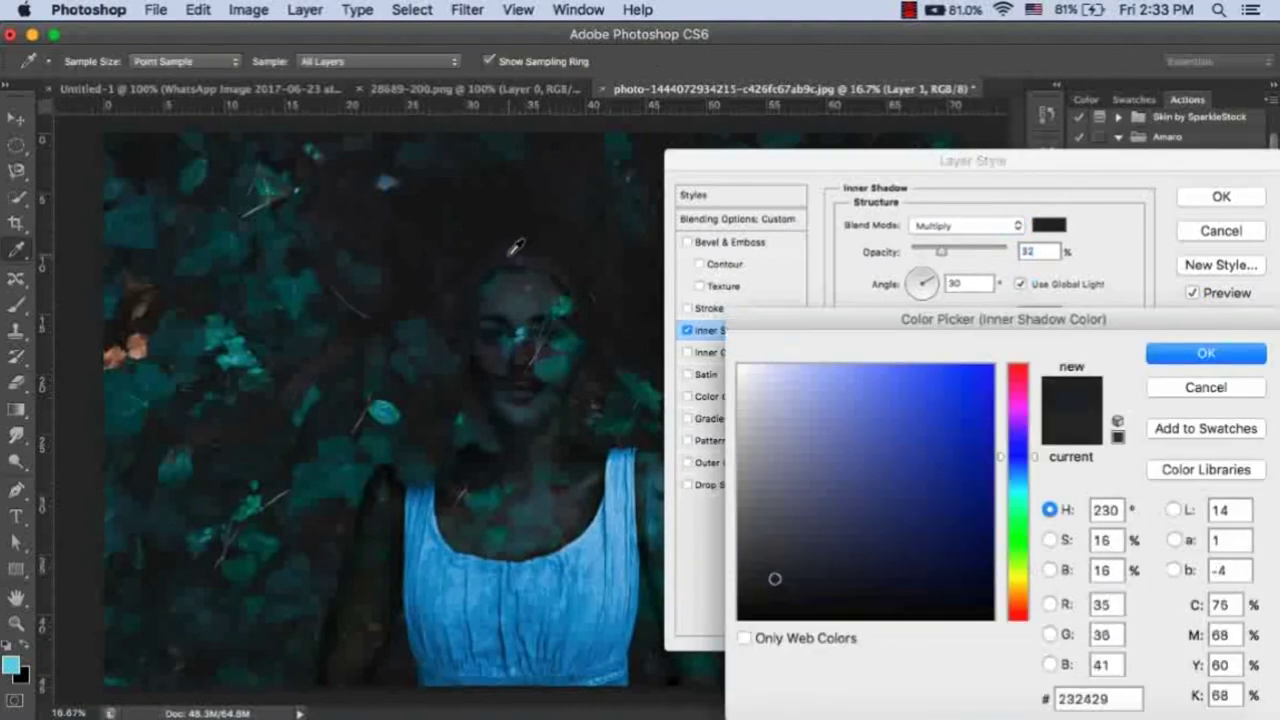
{"action": "left_click", "coordinate": [518, 248]}
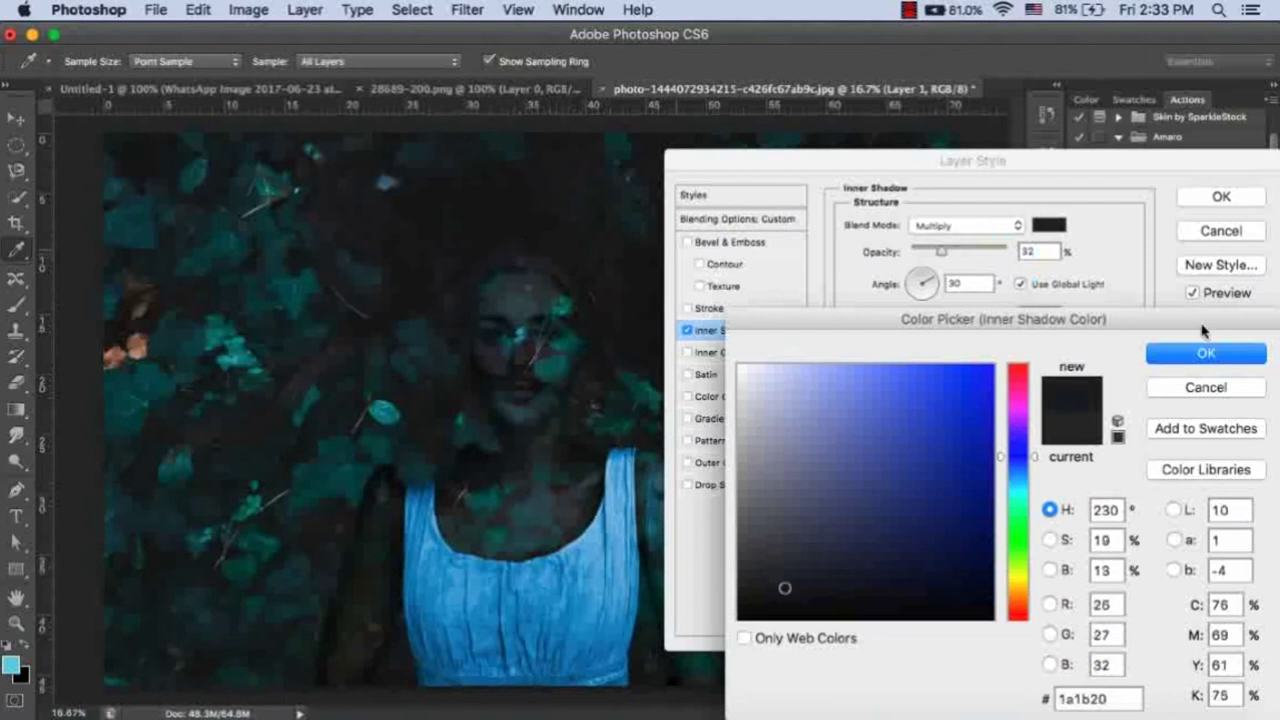
{"action": "left_click", "coordinate": [556, 246]}
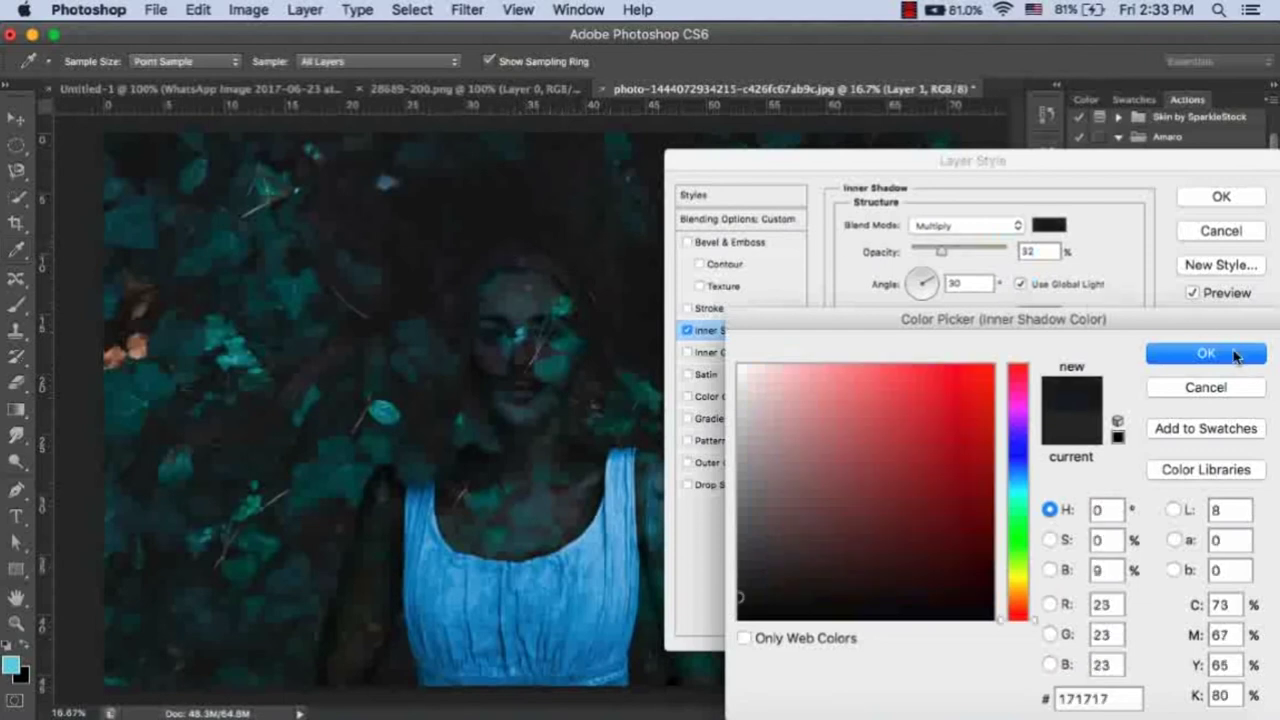
{"action": "left_click", "coordinate": [1236, 354]}
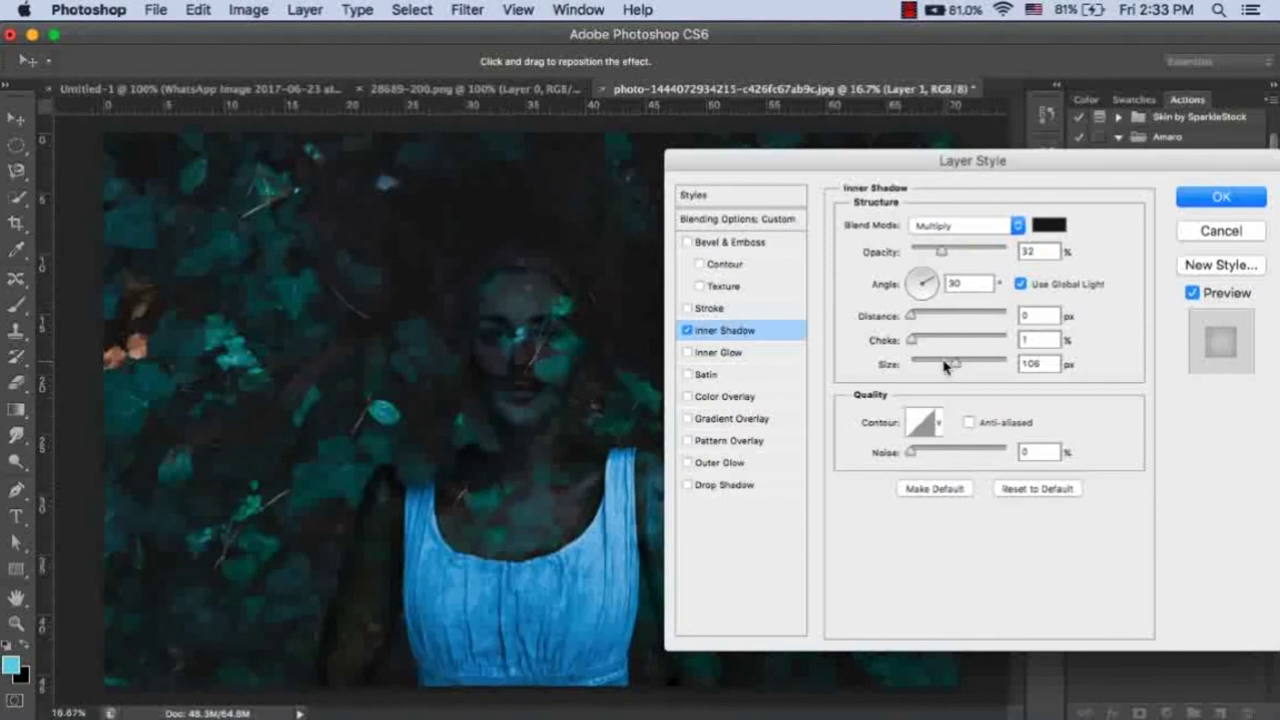
Lower the inner shadow to 13% opacity, set size to 92 px, and apply the style
{"action": "left_click", "coordinate": [924, 250]}
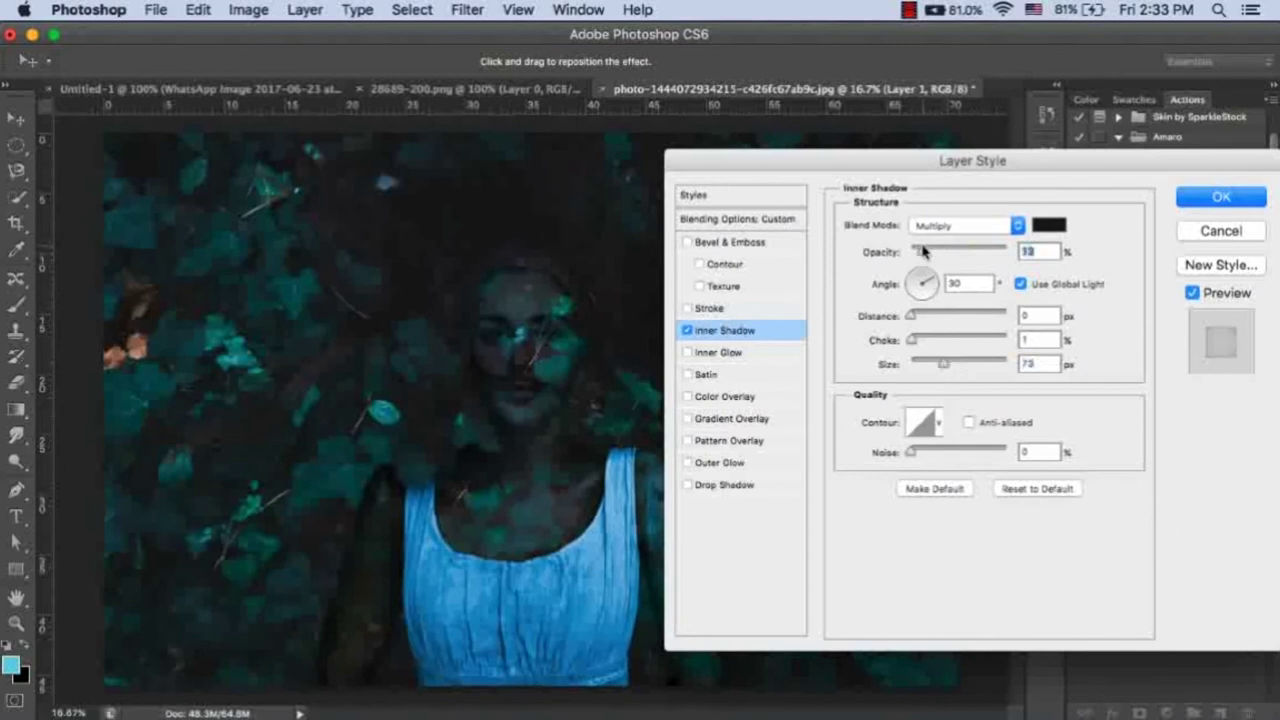
{"action": "left_click", "coordinate": [950, 364]}
{"action": "left_click", "coordinate": [1221, 197]}
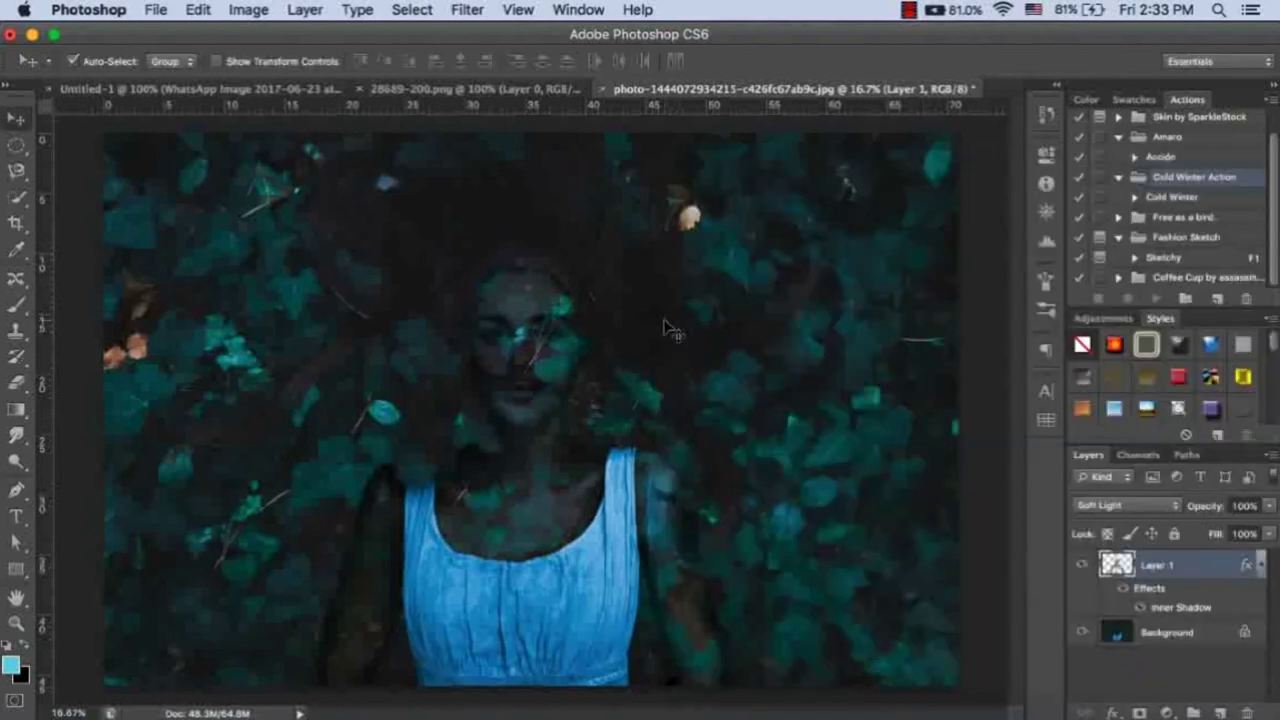
Apply Levels to Layer 1, moving the white input to about 230 to brighten highlights
{"action": "key", "text": "ctrl+minus"}
{"action": "key", "text": "ctrl+minus"}
{"action": "key", "text": "ctrl+plus"}
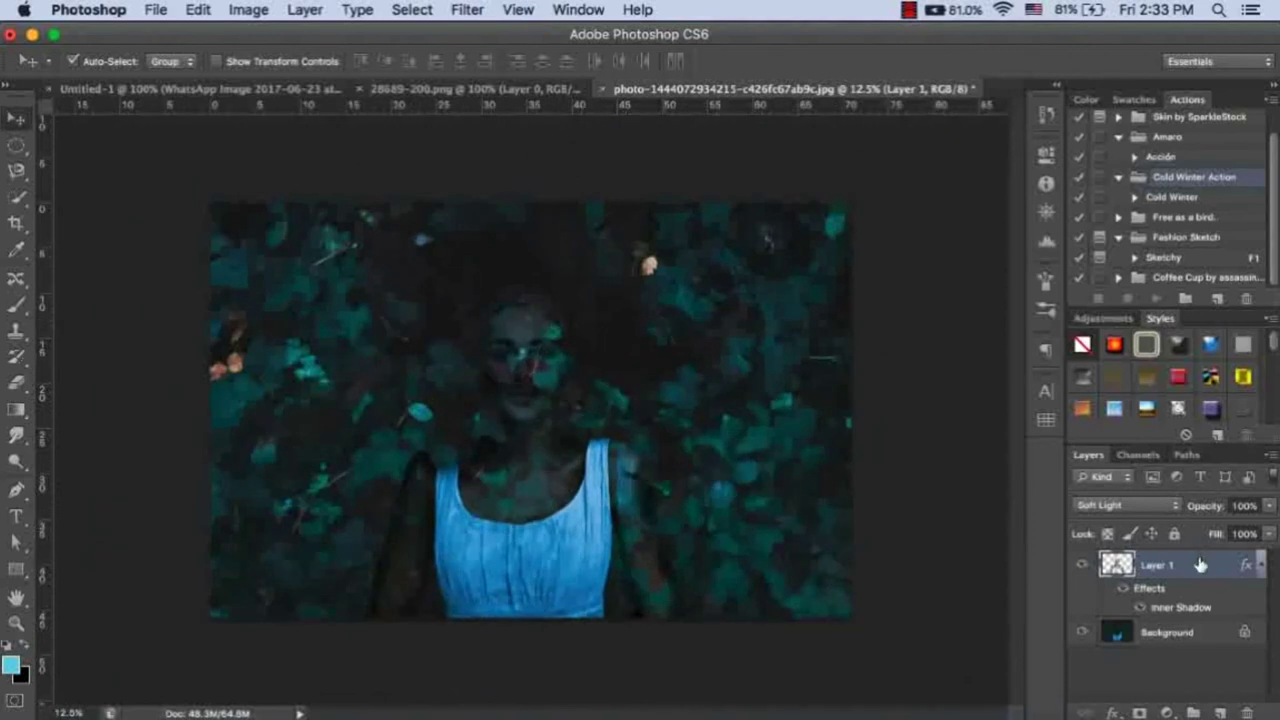
{"action": "key", "text": "ctrl+l"}
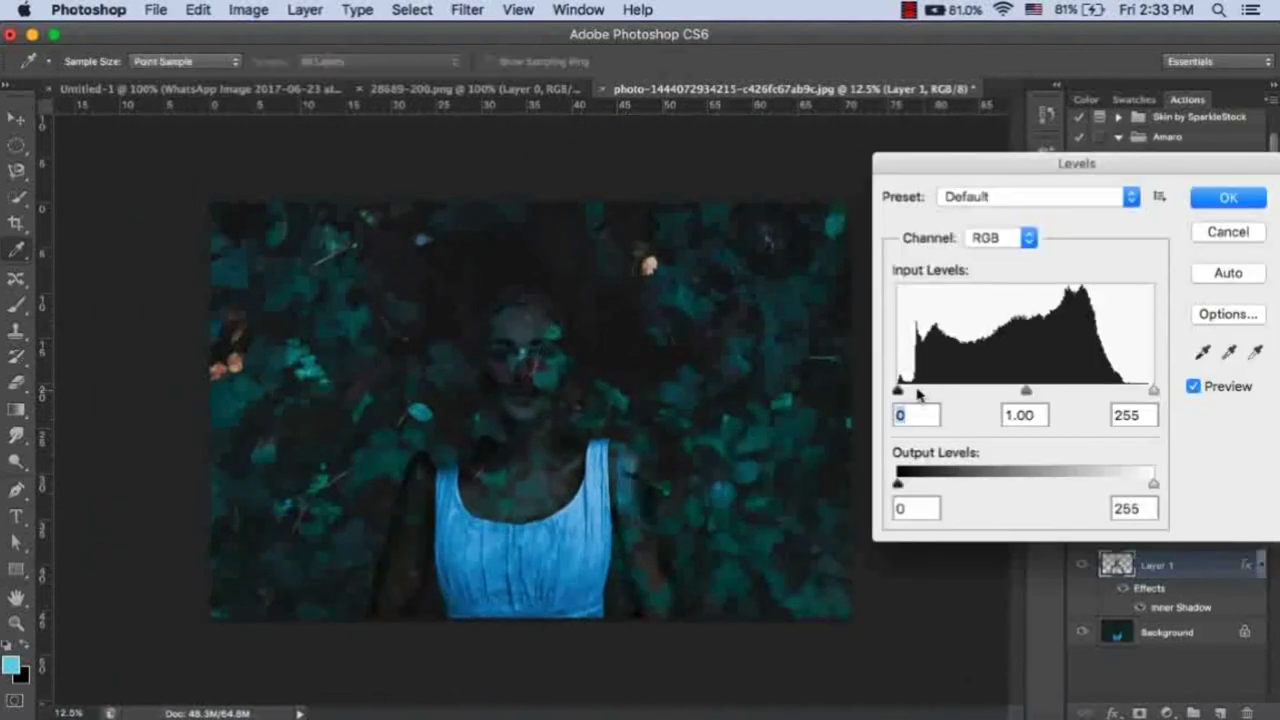
{"action": "mouse_move", "coordinate": [1153, 390]}
{"action": "left_mouse_down"}
{"action": "mouse_move", "coordinate": [1097, 405]}
{"action": "mouse_move", "coordinate": [1129, 395]}
{"action": "left_mouse_up"}
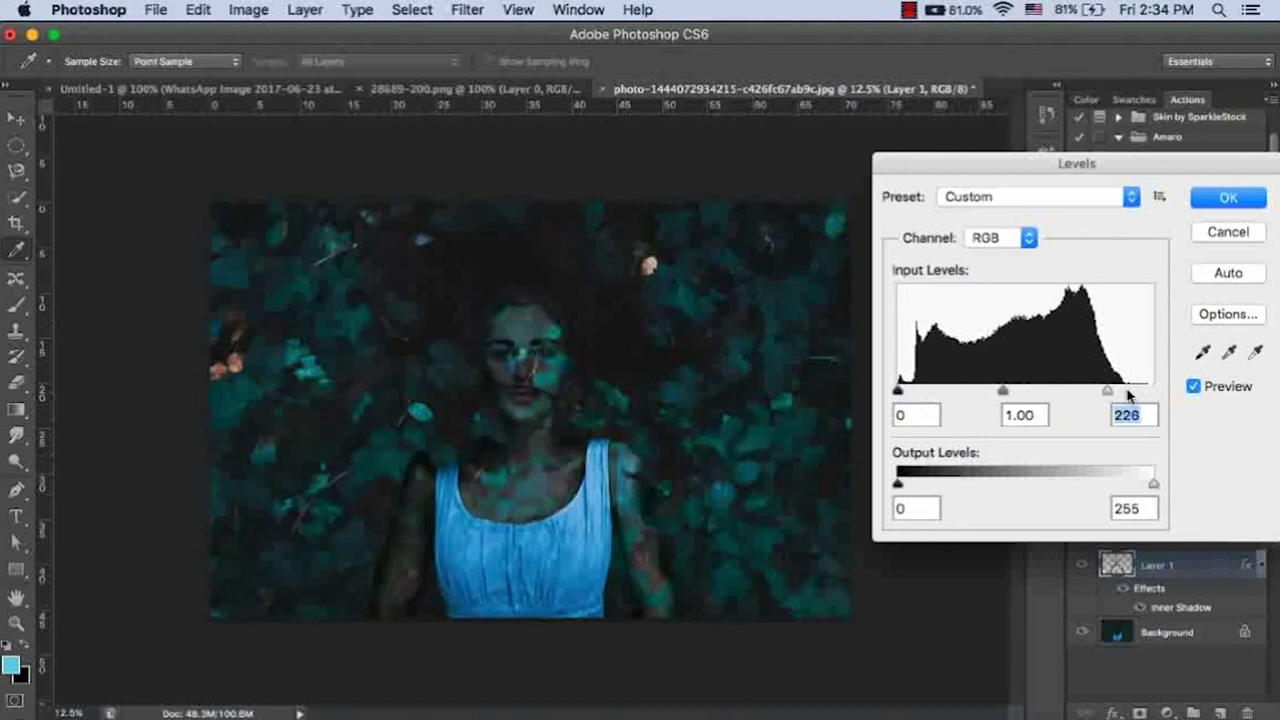
{"action": "mouse_move", "coordinate": [898, 390]}
{"action": "left_mouse_down"}
{"action": "mouse_move", "coordinate": [908, 393]}
{"action": "mouse_move", "coordinate": [896, 393]}
{"action": "left_mouse_up"}
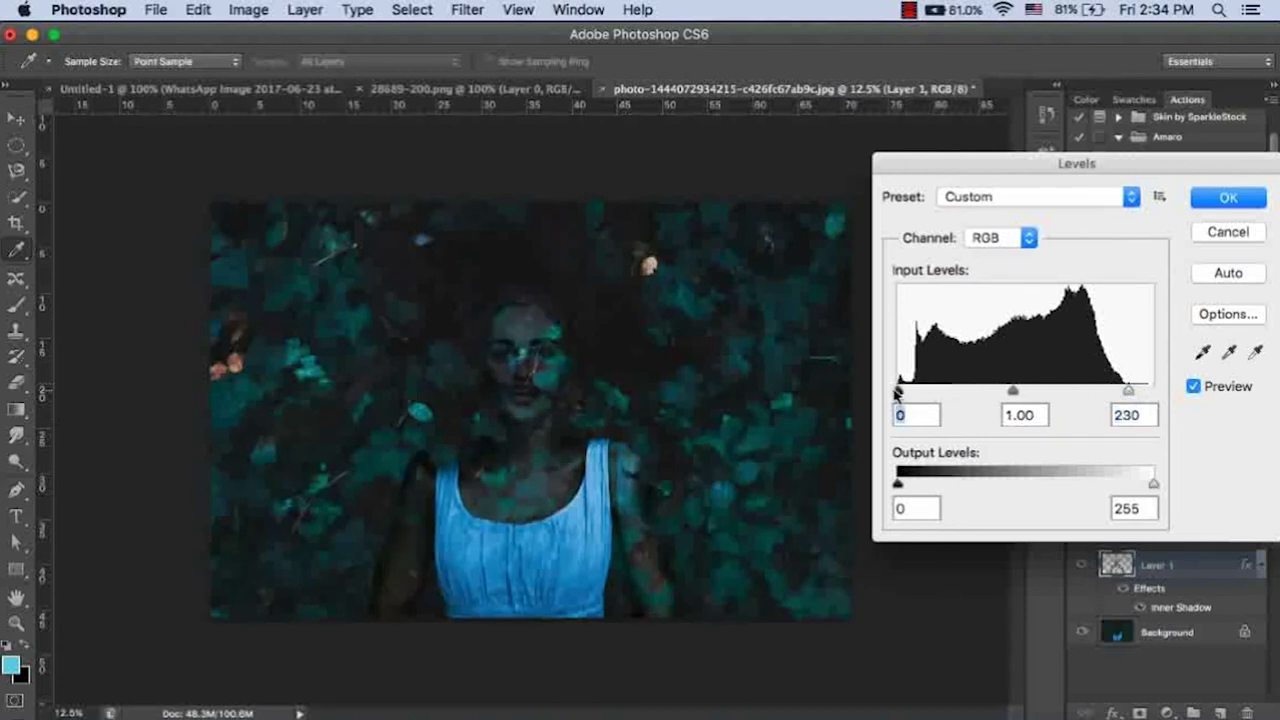
{"action": "left_click", "coordinate": [1228, 201]}
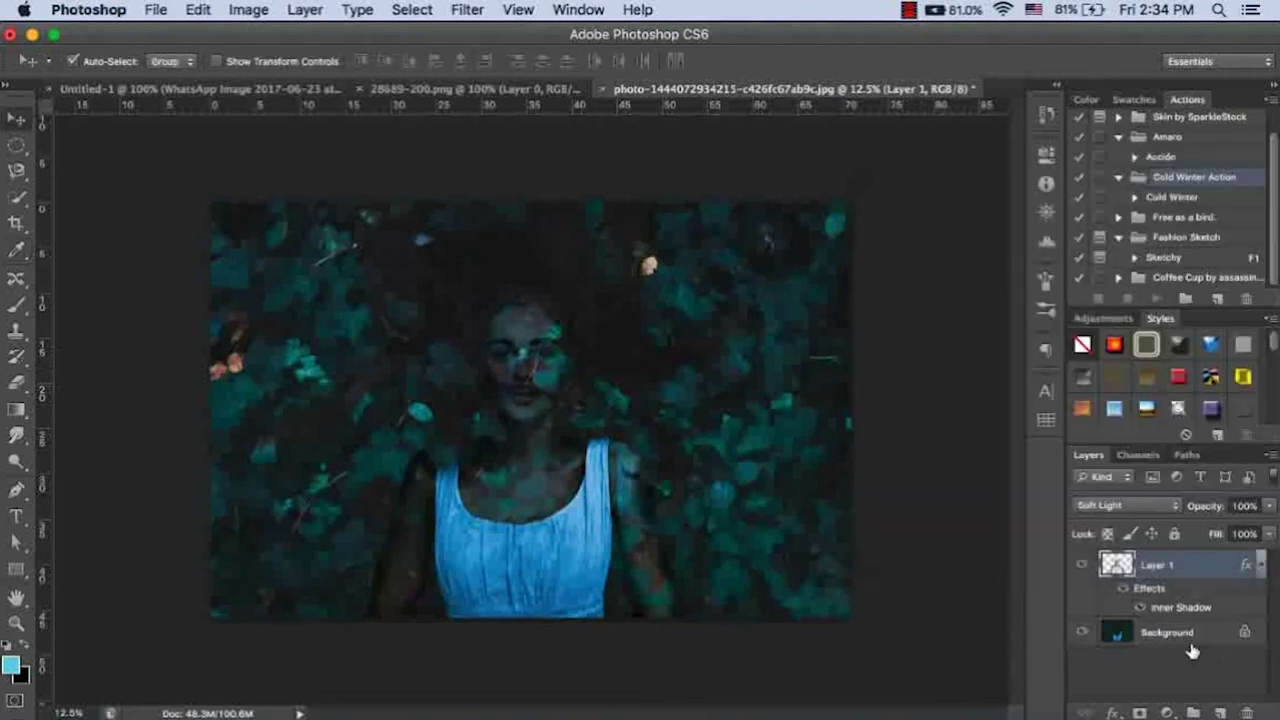
Apply Levels to the Background layer with input levels 1, 1.00 and 255
{"action": "left_click", "coordinate": [1190, 646]}
{"action": "key", "text": "ctrl+l"}
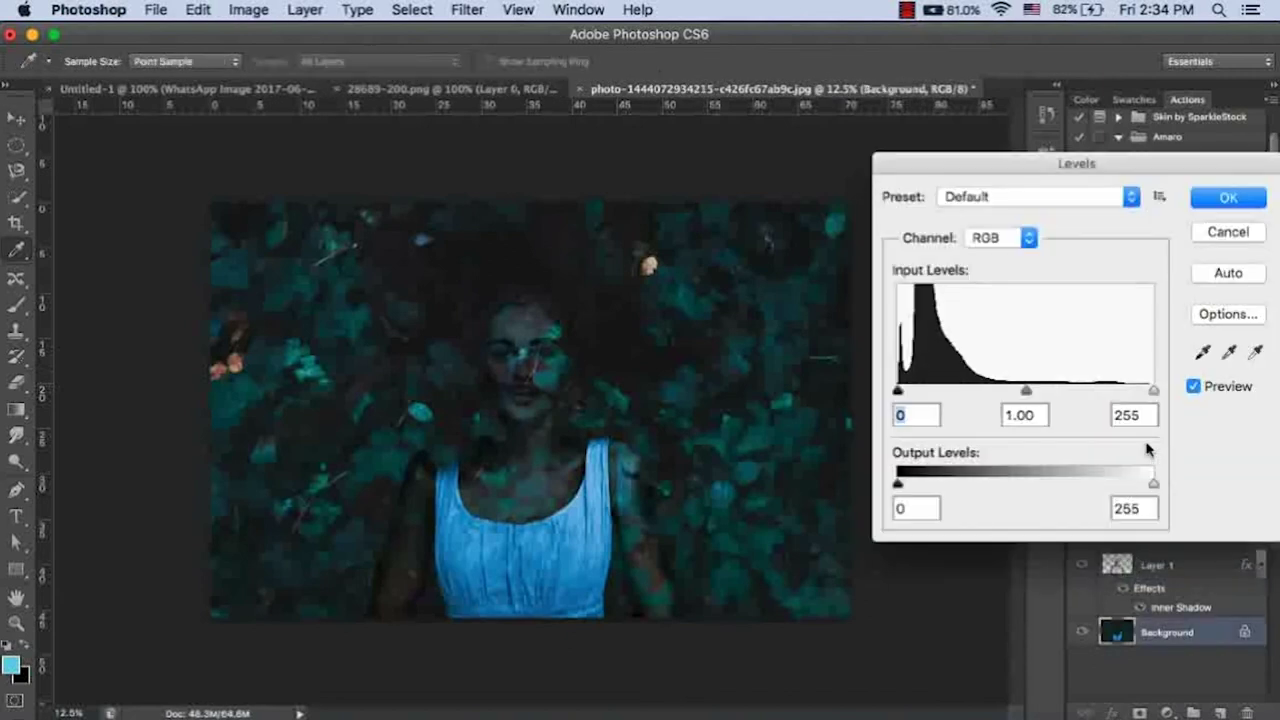
{"action": "left_click_drag", "start_coordinate": [1126, 397], "coordinate": [1147, 398]}
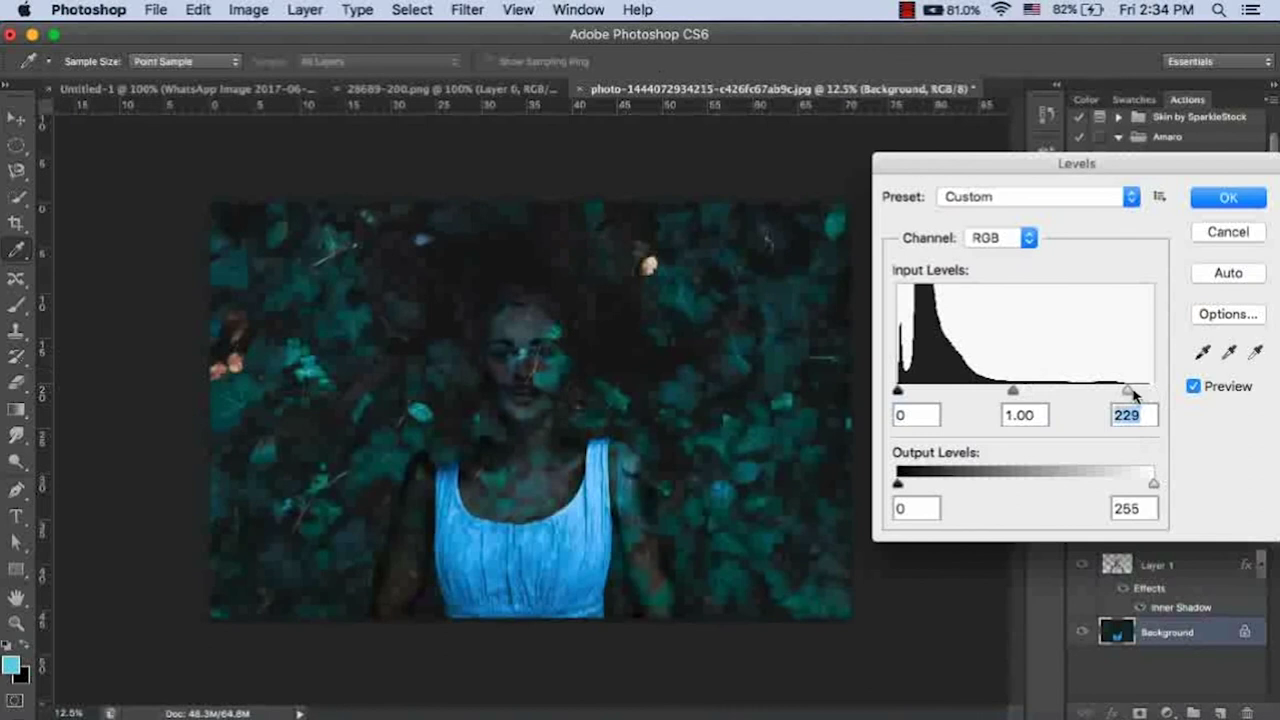
{"action": "left_click_drag", "start_coordinate": [898, 391], "coordinate": [898, 391]}
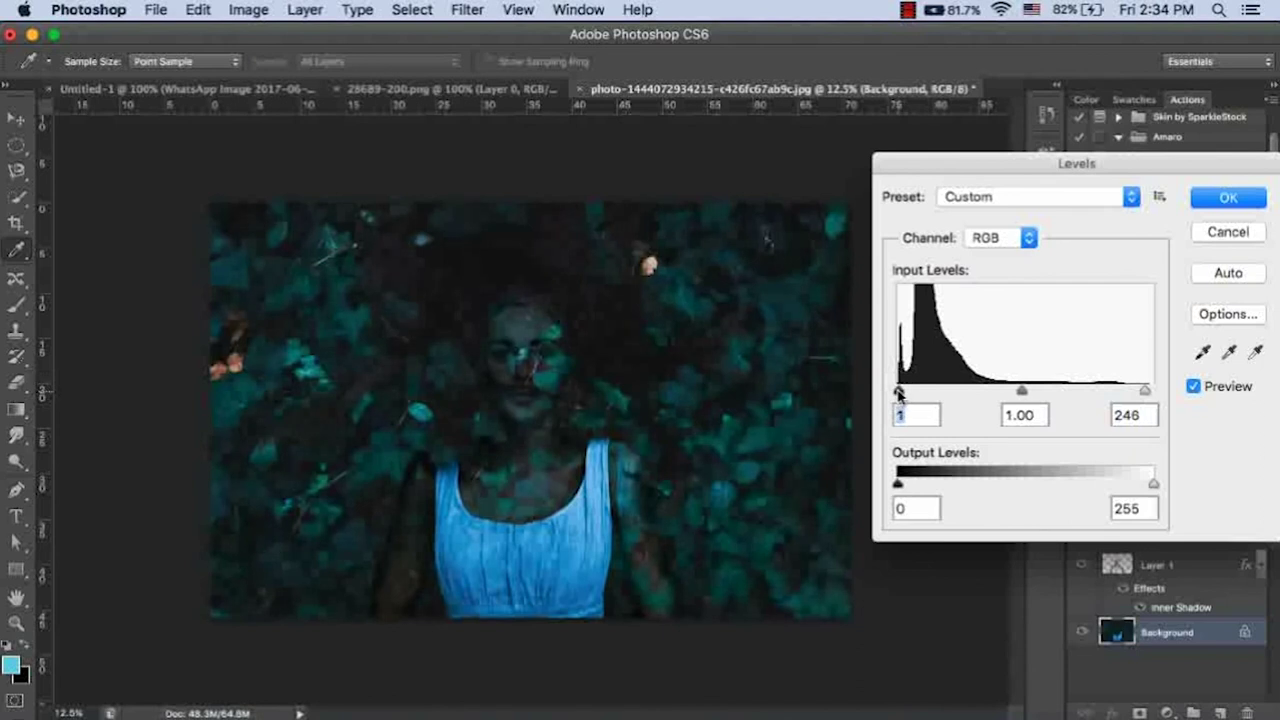
{"action": "left_click_drag", "start_coordinate": [1143, 392], "coordinate": [1153, 392]}
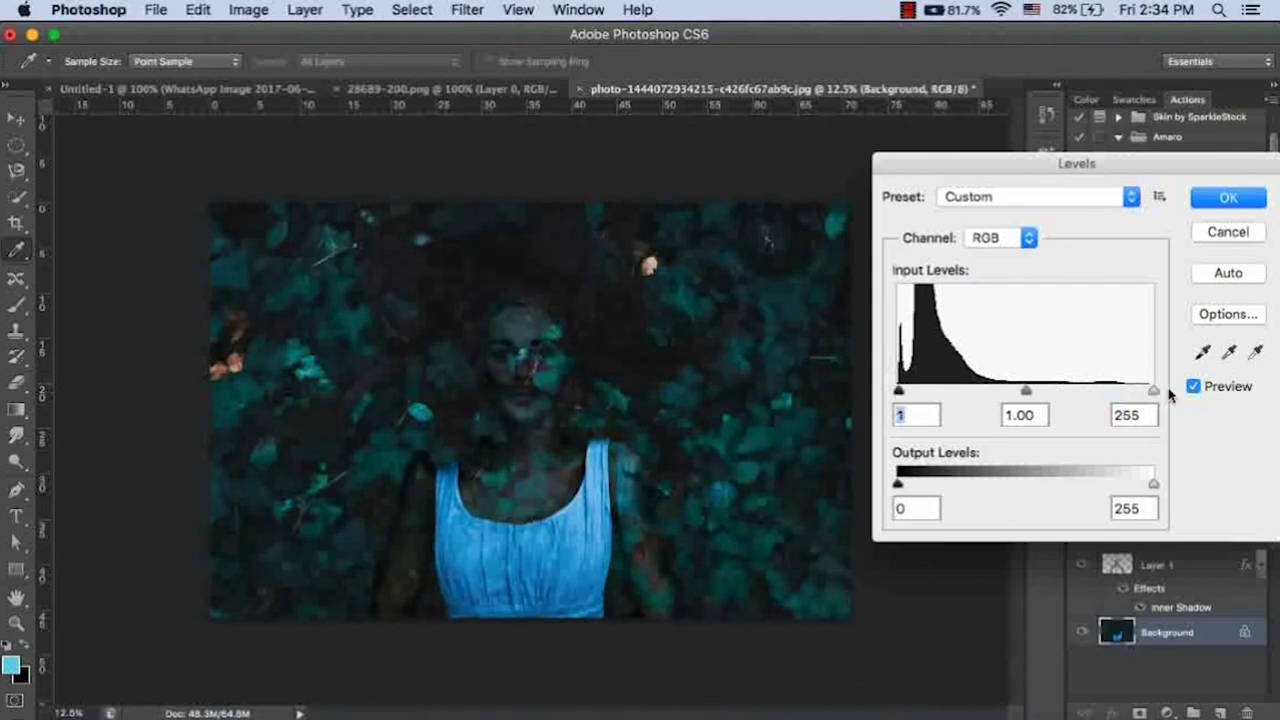
{"action": "left_click", "coordinate": [1226, 198]}
Open Layer 1's Blending Options and enable Inner Glow
{"action": "left_click", "coordinate": [1189, 566]}
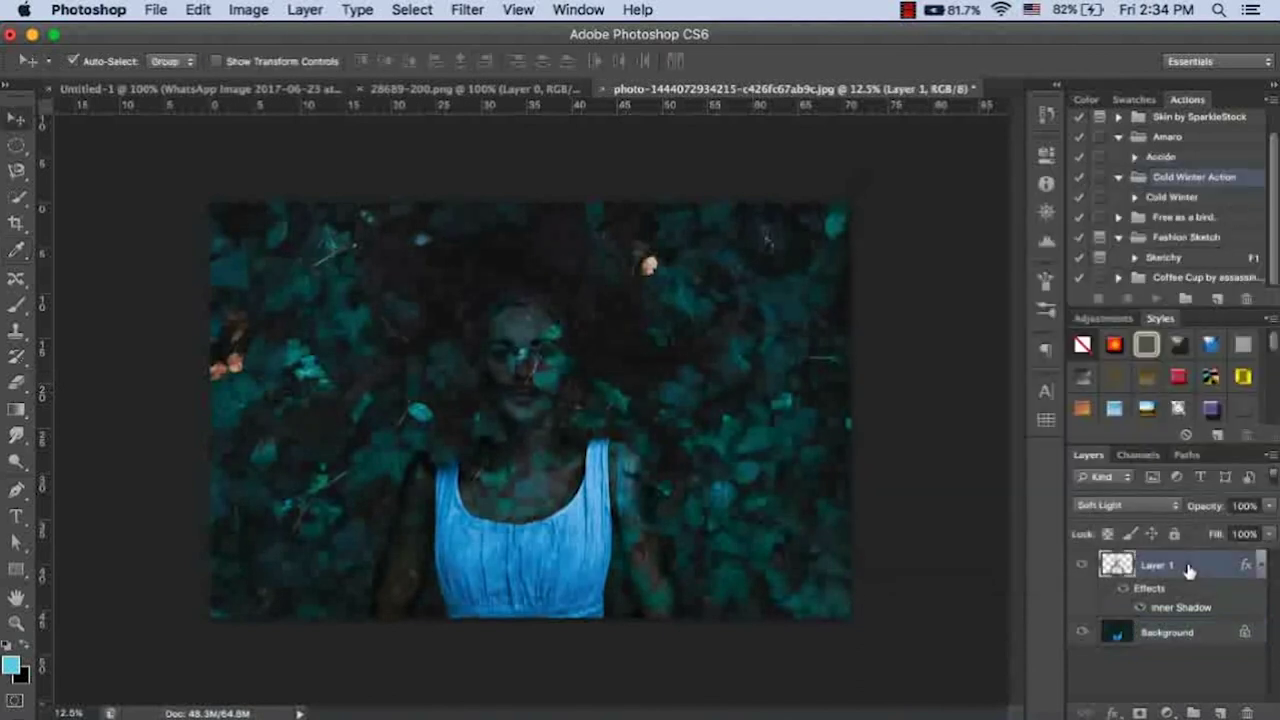
{"action": "right_click", "coordinate": [1189, 566]}
{"action": "left_click", "coordinate": [1028, 120]}
{"action": "left_click", "coordinate": [709, 351]}
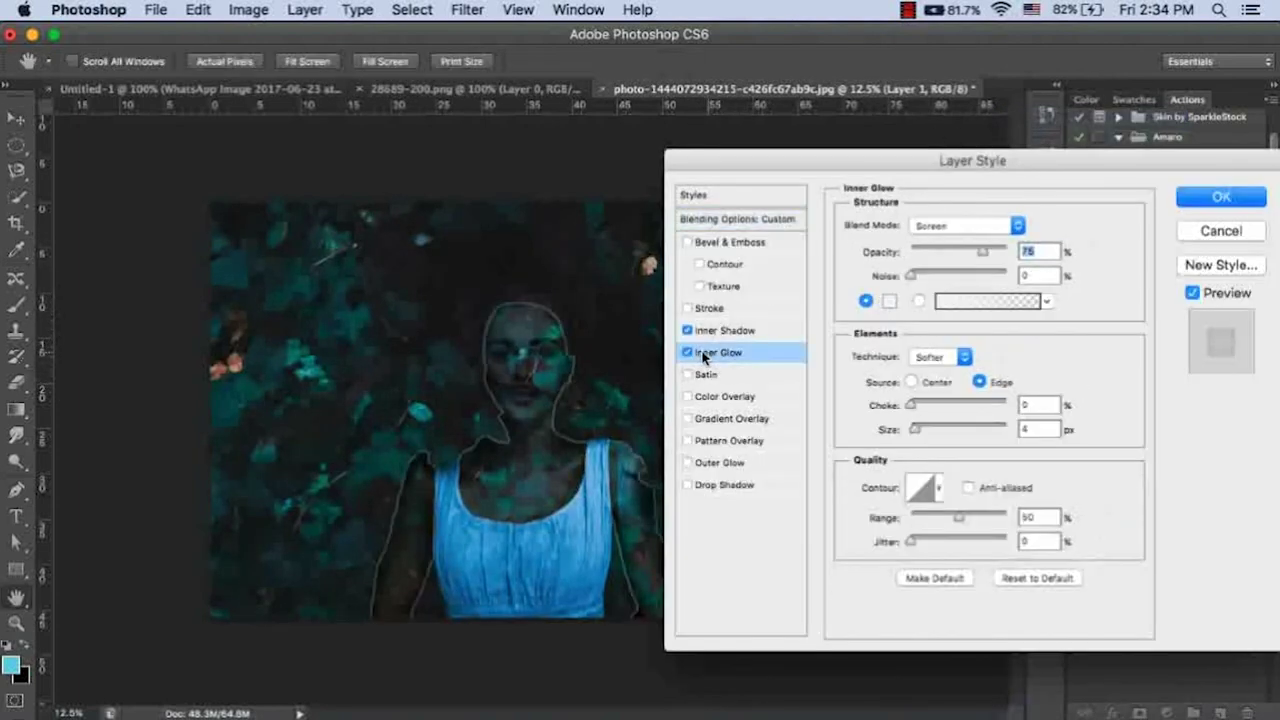
{"action": "left_click", "coordinate": [688, 353]}
Set the inner glow to 87 px size, Center source and 5% opacity, then apply
{"action": "left_click", "coordinate": [949, 429]}
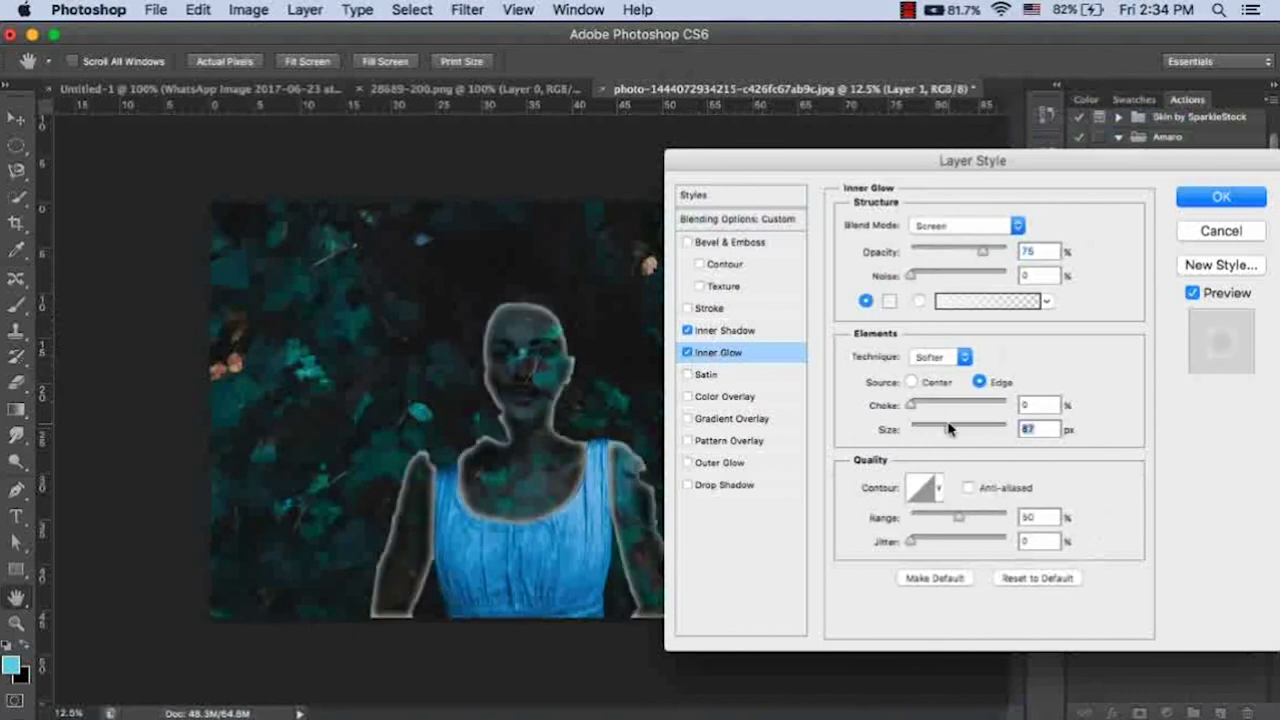
{"action": "left_click", "coordinate": [913, 383]}
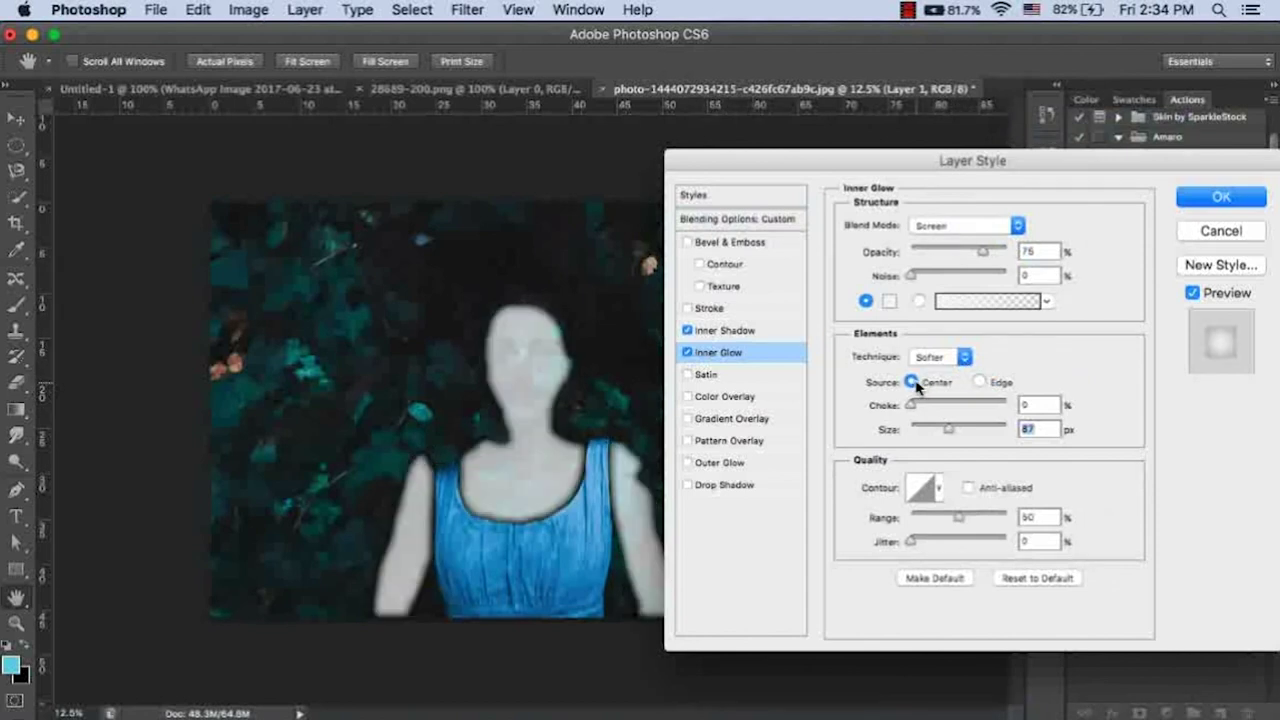
{"action": "left_click", "coordinate": [930, 252]}
{"action": "left_click_drag", "start_coordinate": [928, 252], "coordinate": [920, 253]}
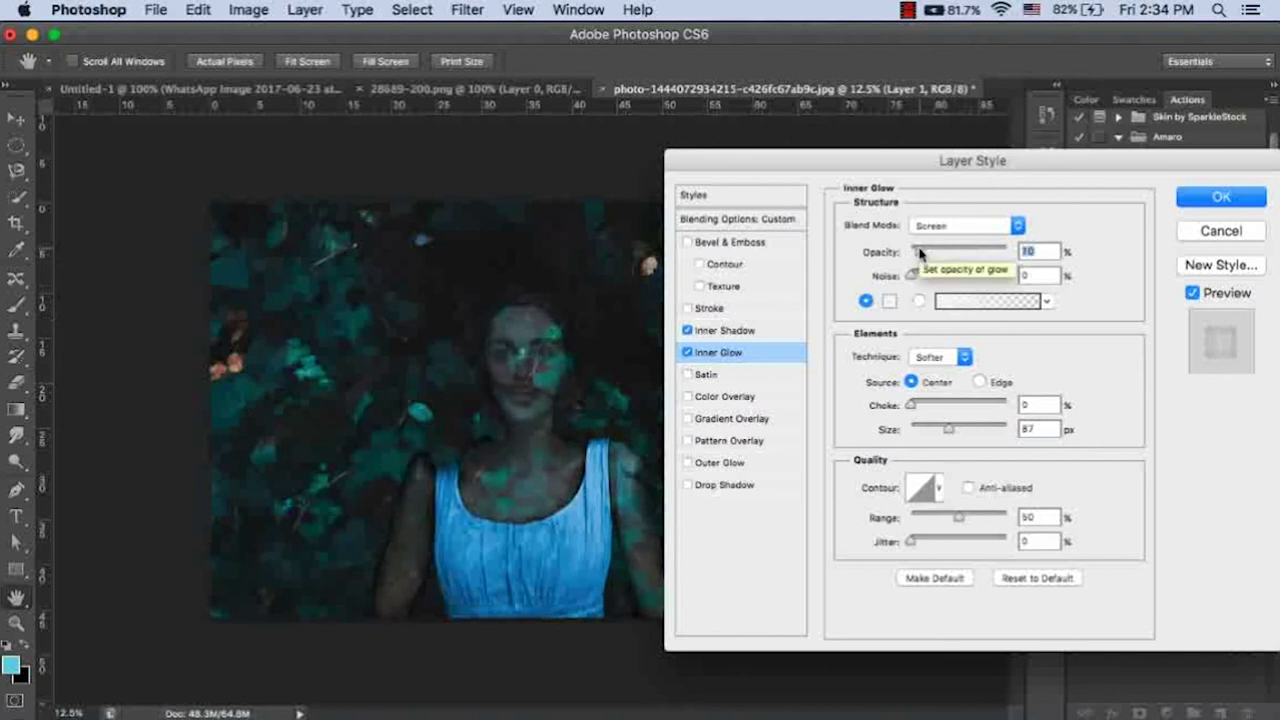
{"action": "left_click", "coordinate": [688, 353]}
{"action": "left_click", "coordinate": [690, 353]}
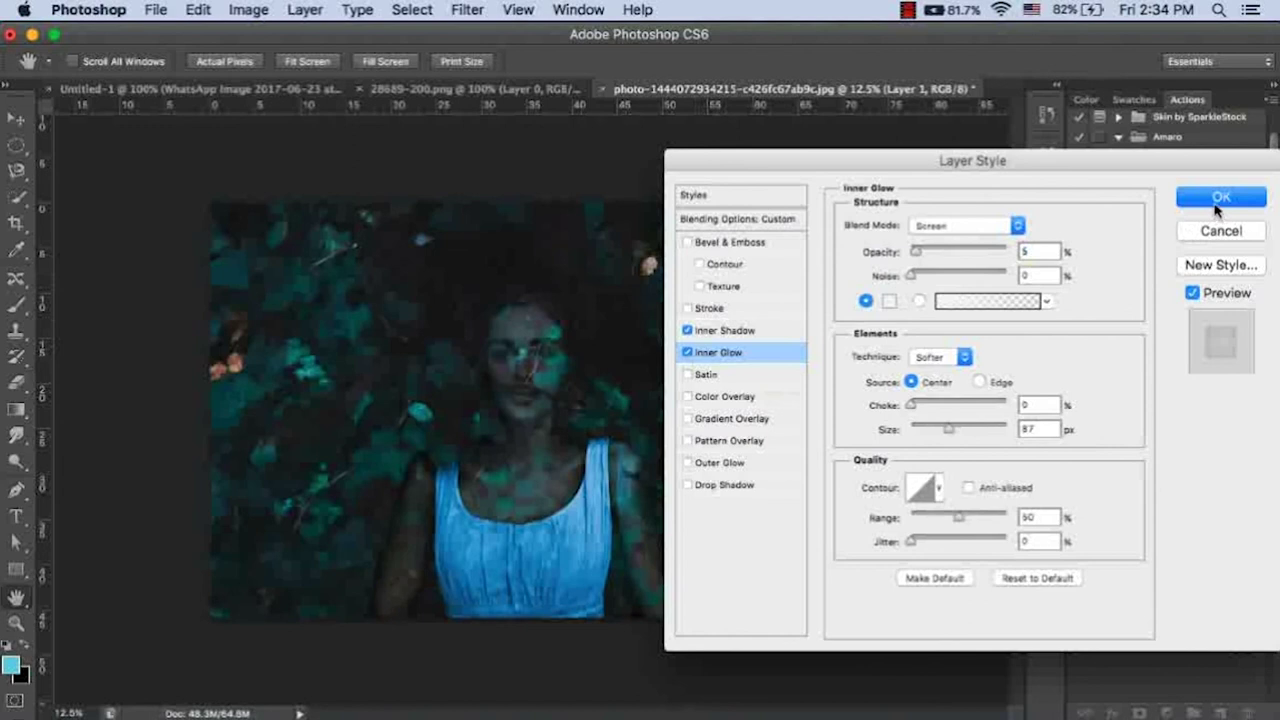
{"action": "left_click", "coordinate": [1216, 203]}
Hide all panels with Tab and zoom in to view the final composite
{"action": "key", "text": "Tab"}
{"action": "key", "text": "ctrl+plus"}
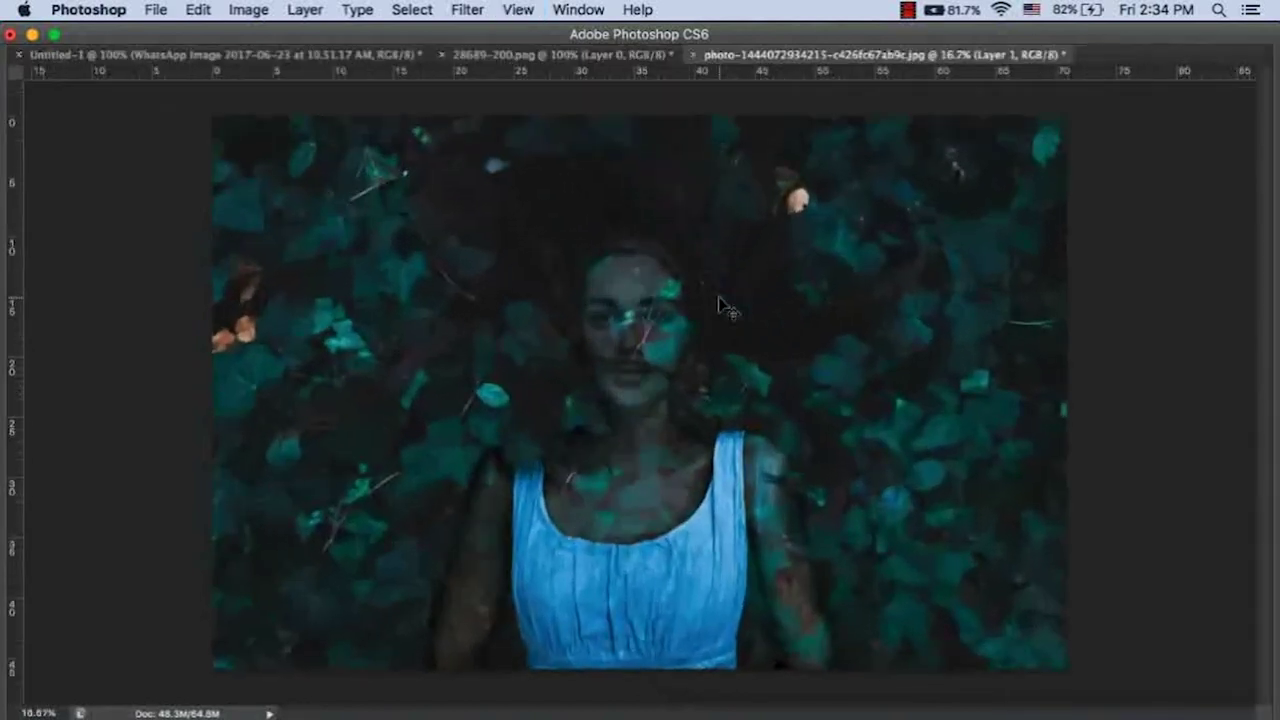